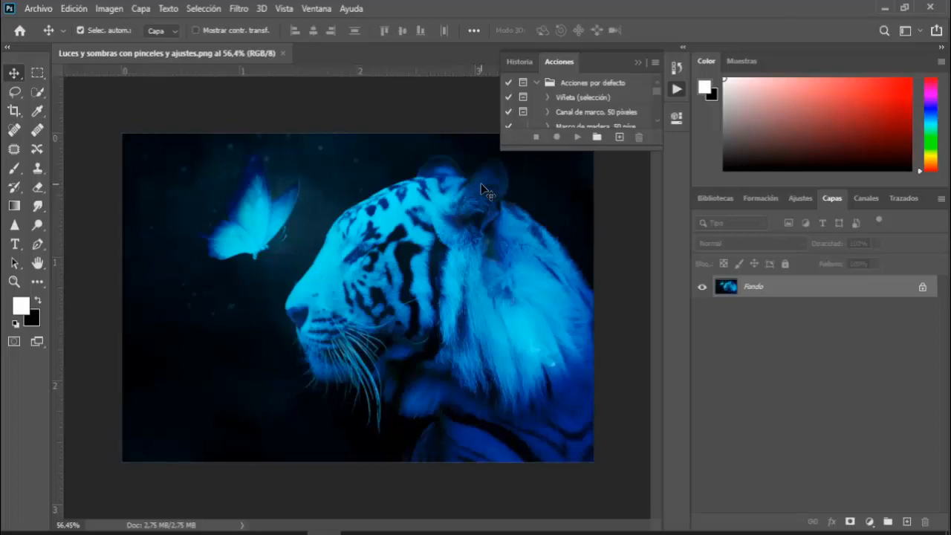
key(z)
alt+click(474, 237)
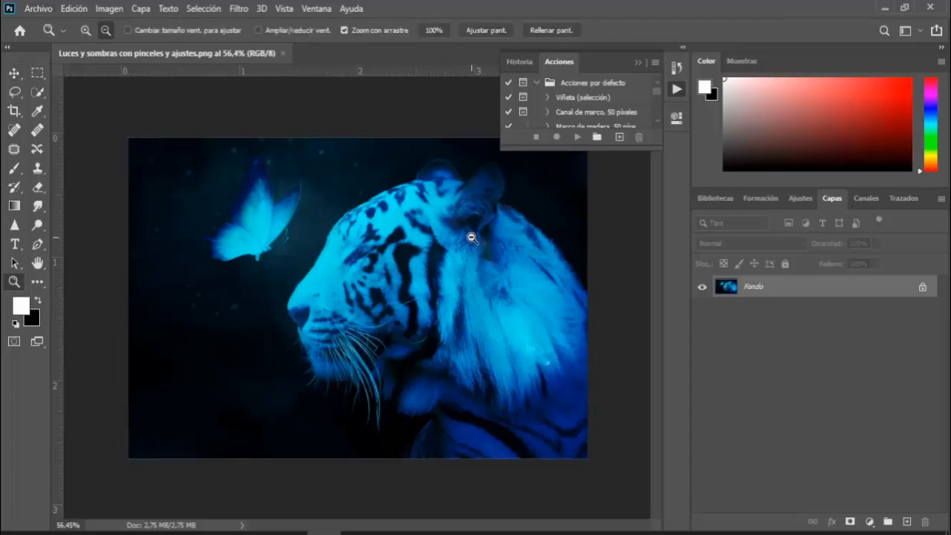
mouse_move(404, 273)
mouse_down()
mouse_move(441, 259)
mouse_move(335, 250)
mouse_move(387, 269)
mouse_up()
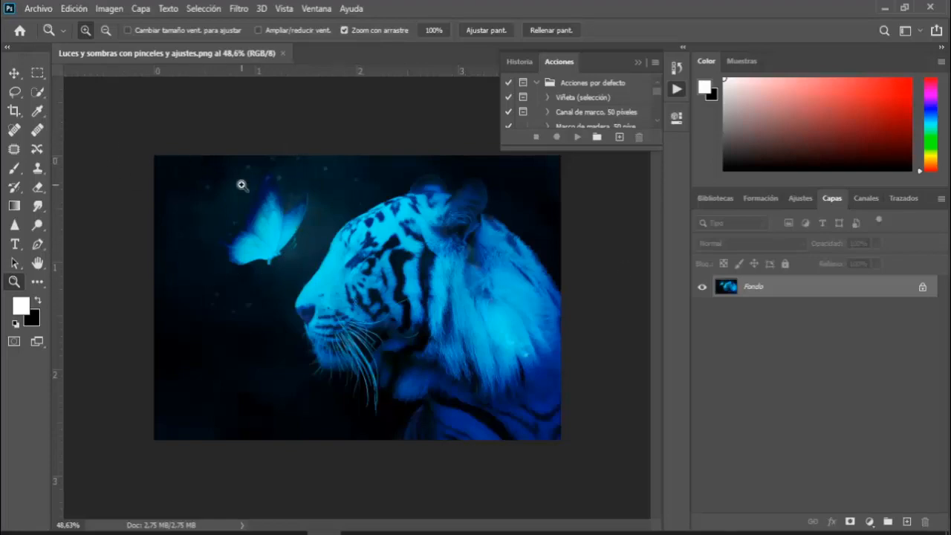
- Create a new 1920 x 1080 px RGB document at 300 pixels per inch with a white background
click(38, 8)
click(37, 23)
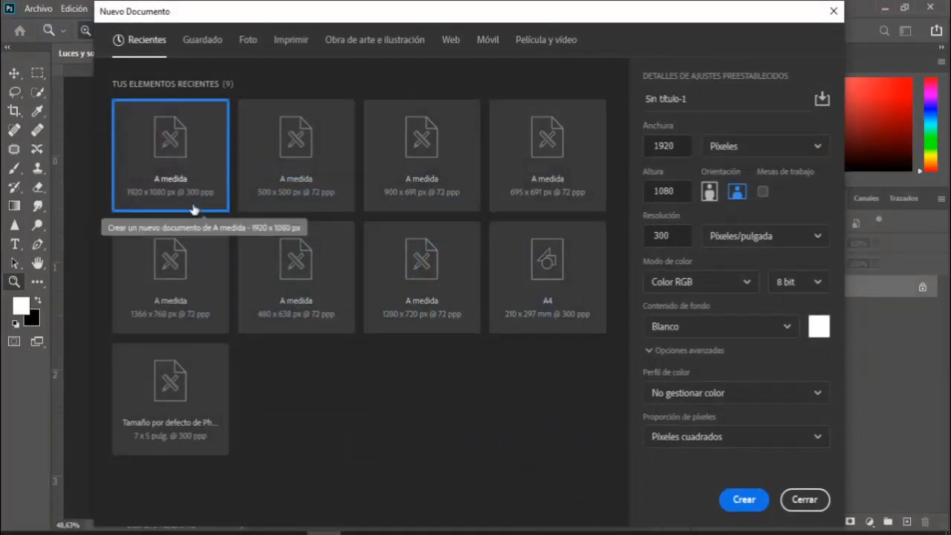
drag(657, 146, 685, 147)
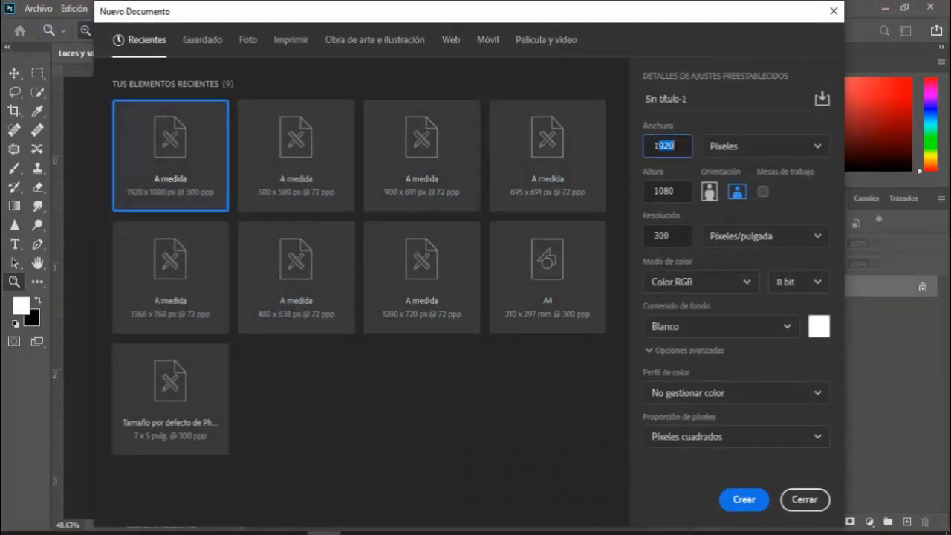
click(683, 187)
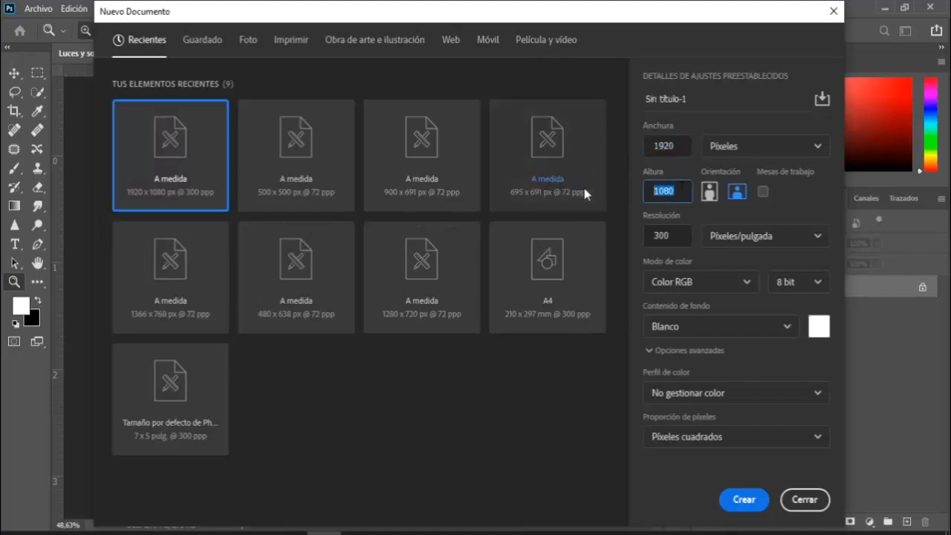
click(729, 504)
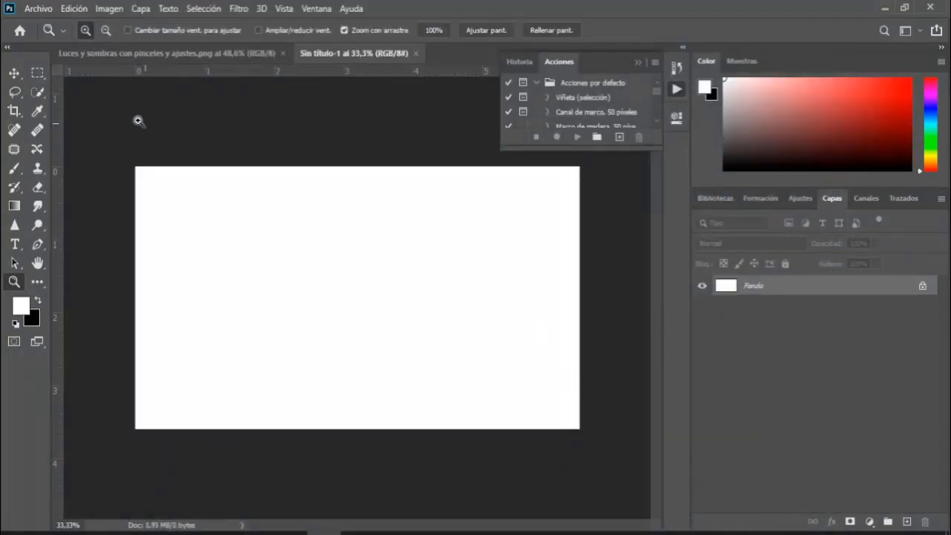
- Place the white-wildlife-zoo tiger photo as an embedded element and move it to the canvas's right side, at about X 1262 px
click(36, 12)
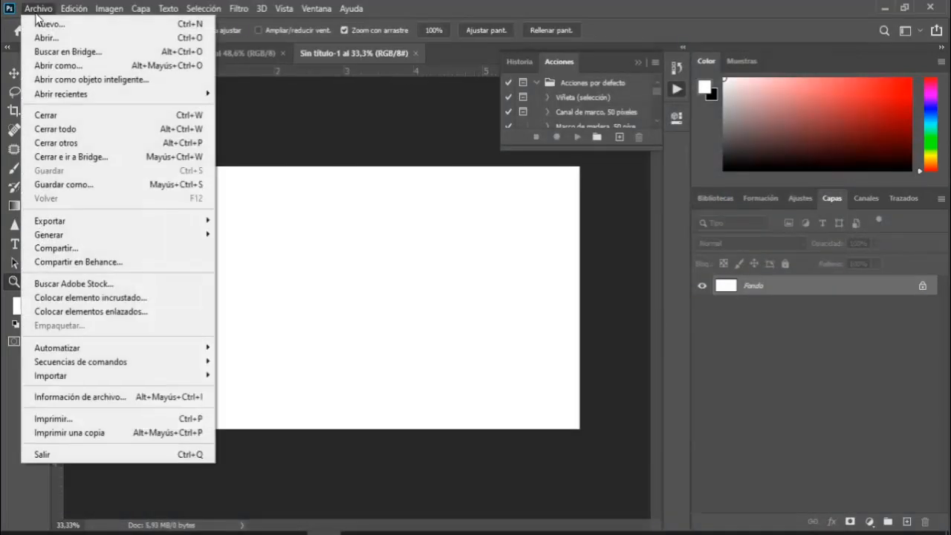
click(91, 297)
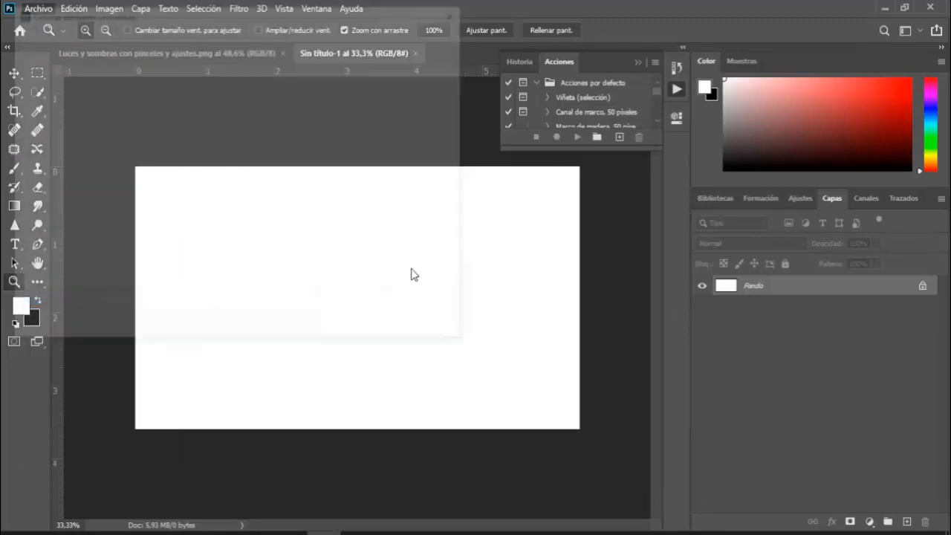
scroll(439, 237, down, 5)
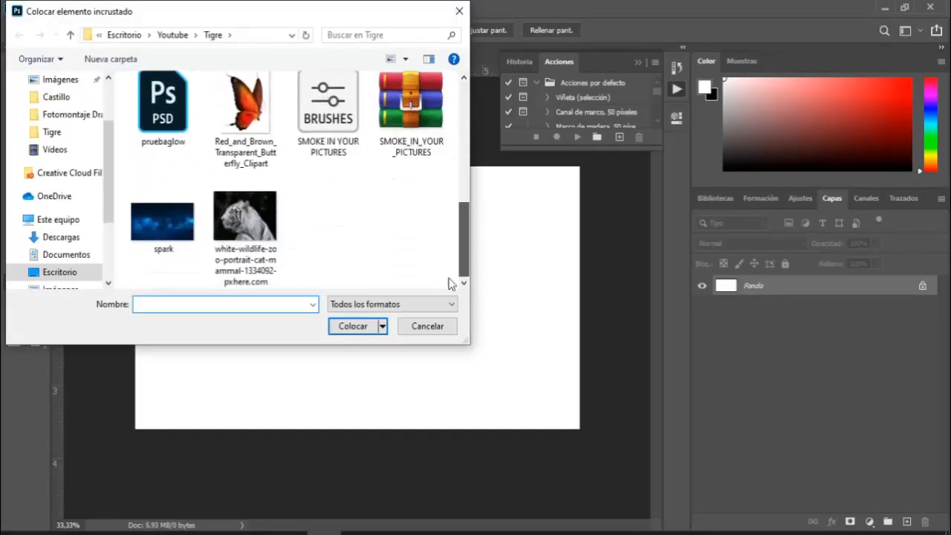
click(249, 223)
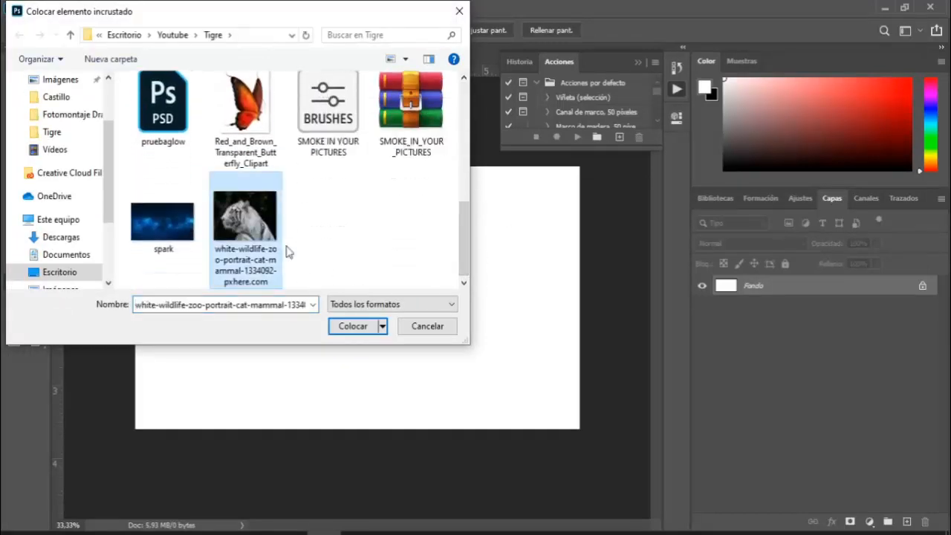
click(354, 327)
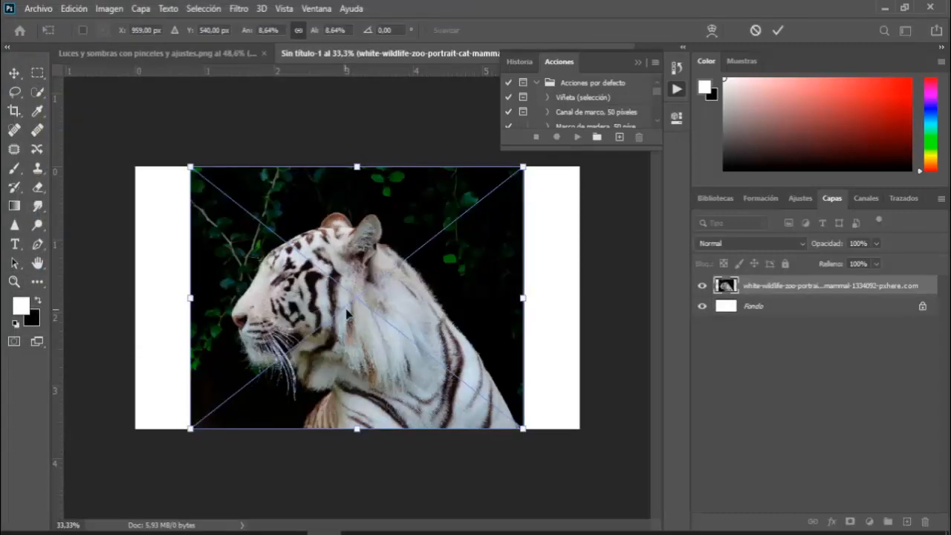
drag(347, 315, 417, 317)
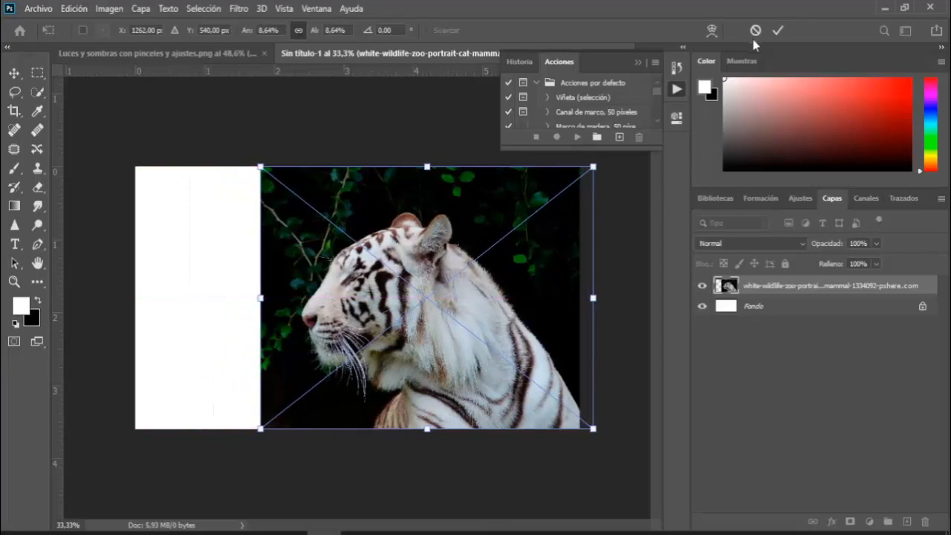
click(777, 30)
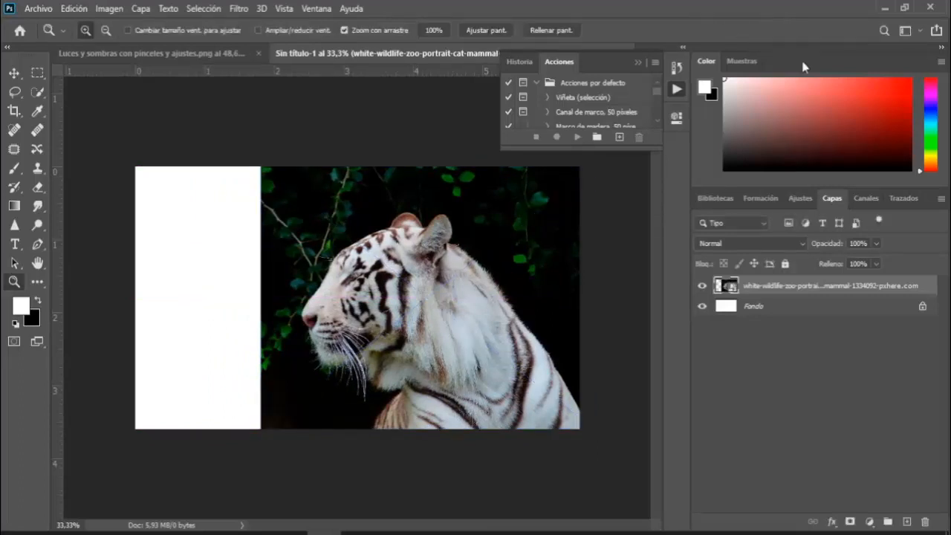
- Rasterize the tiger layer and select the tiger with Select Subject, adding the missed chest area using Quick Selection
right_click(794, 288)
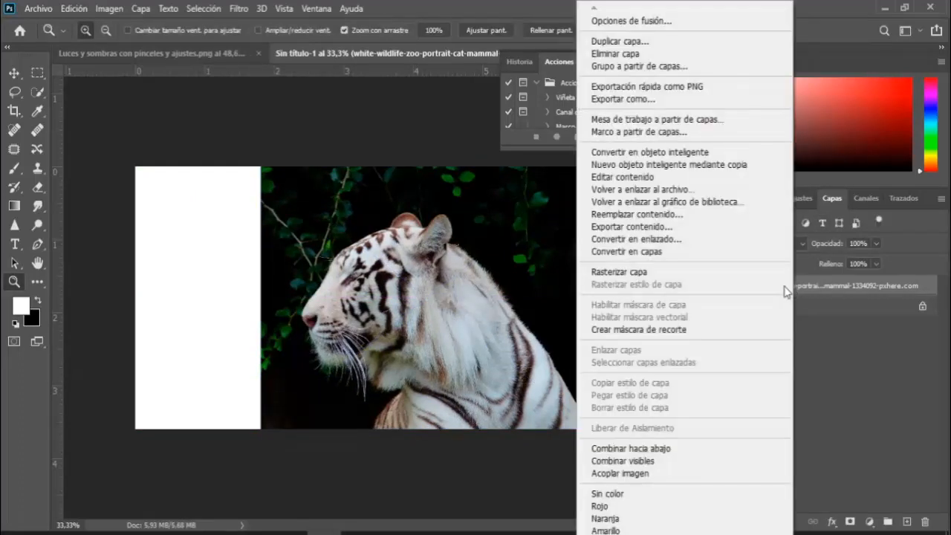
click(655, 273)
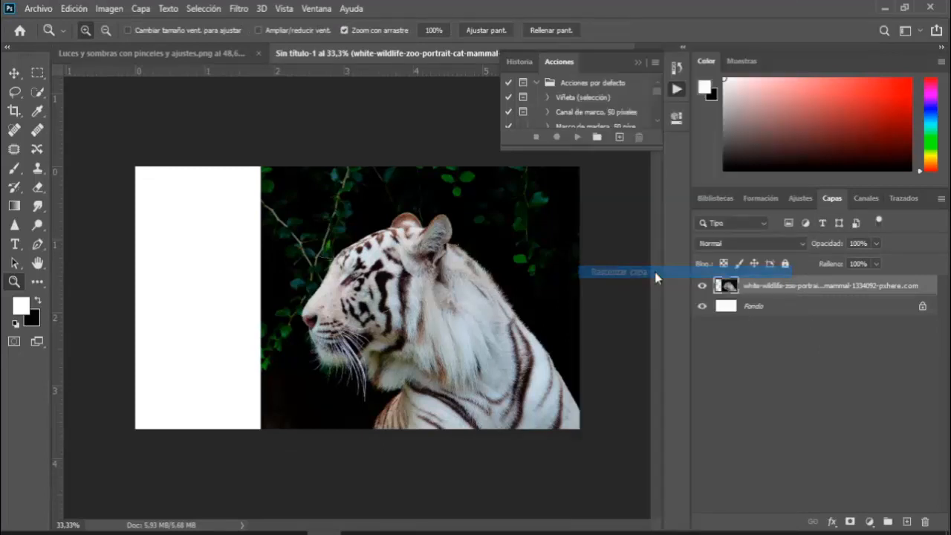
click(41, 93)
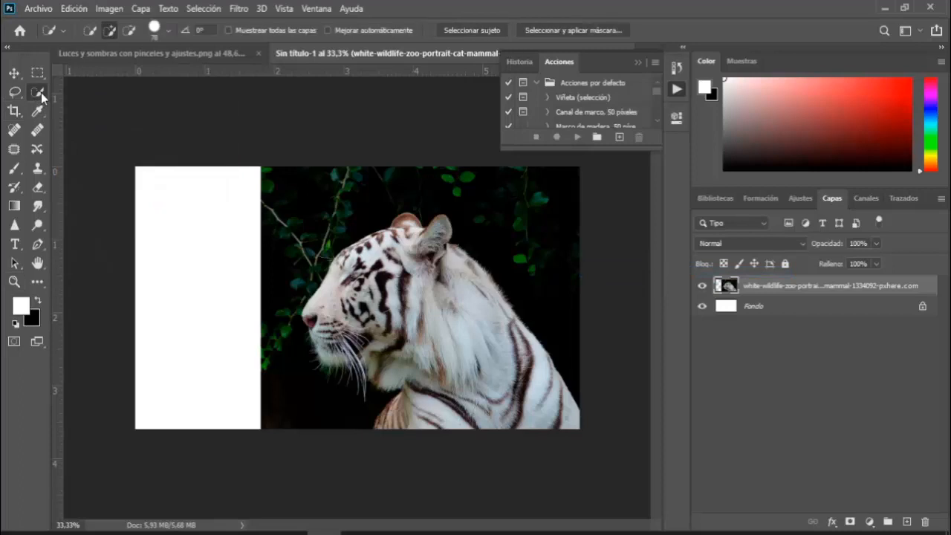
click(462, 28)
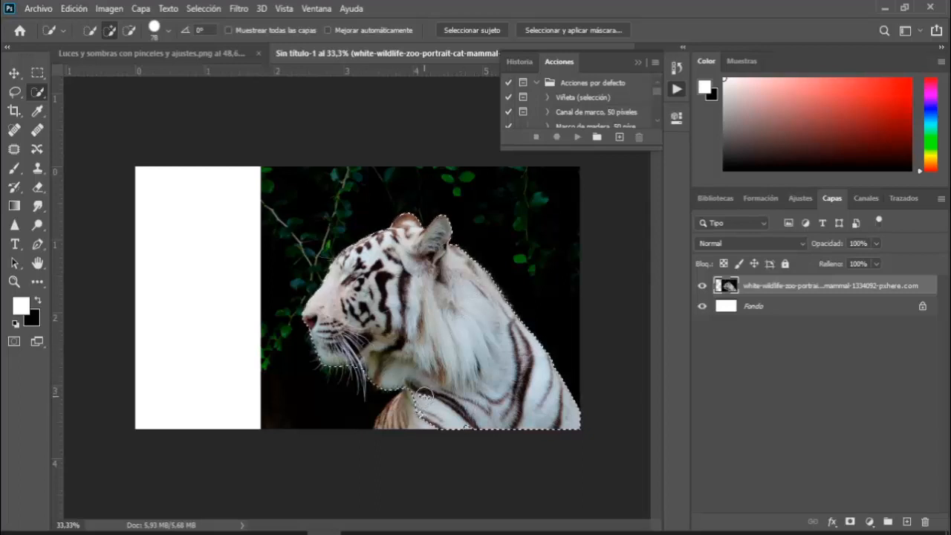
click(387, 411)
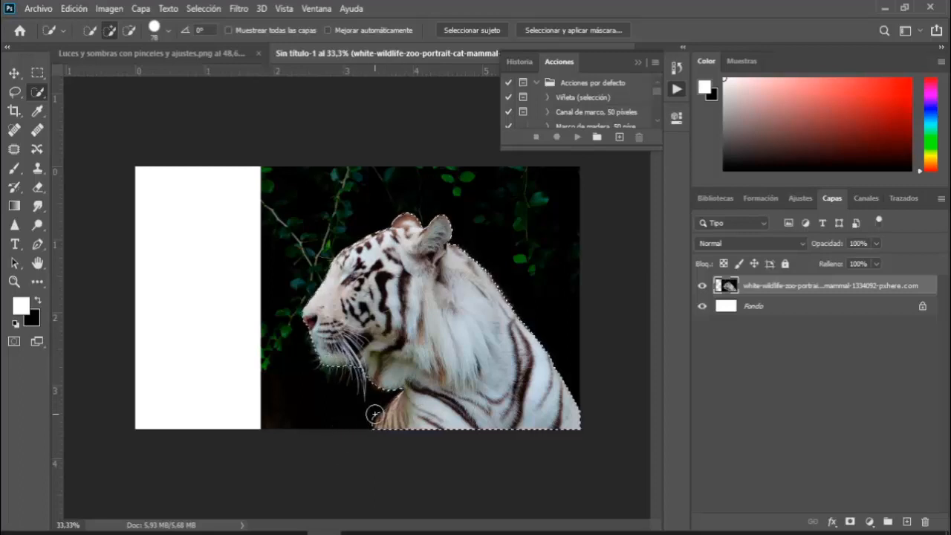
- In Select and Mask, refine the selection's edge around the tiger's muzzle and whiskers with the Refine Edge Brush and output a layer mask
click(564, 31)
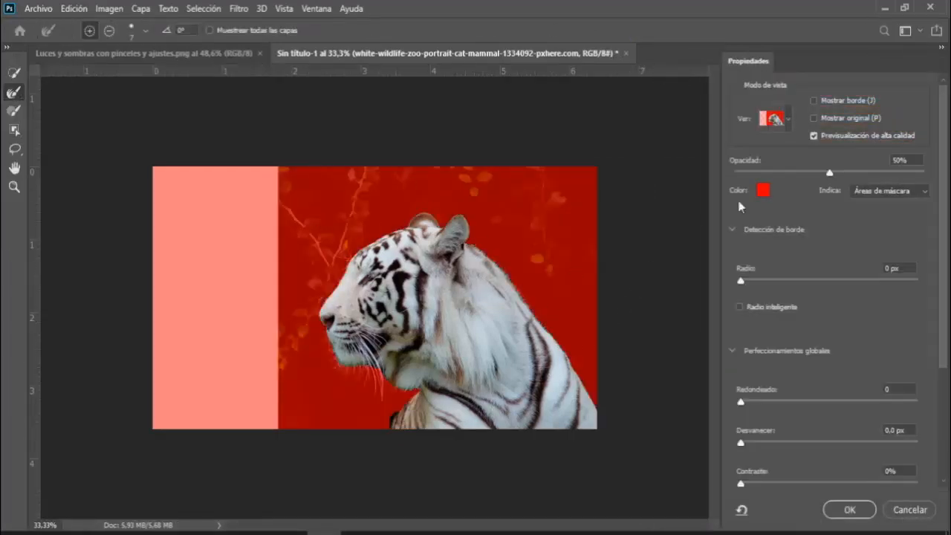
click(786, 118)
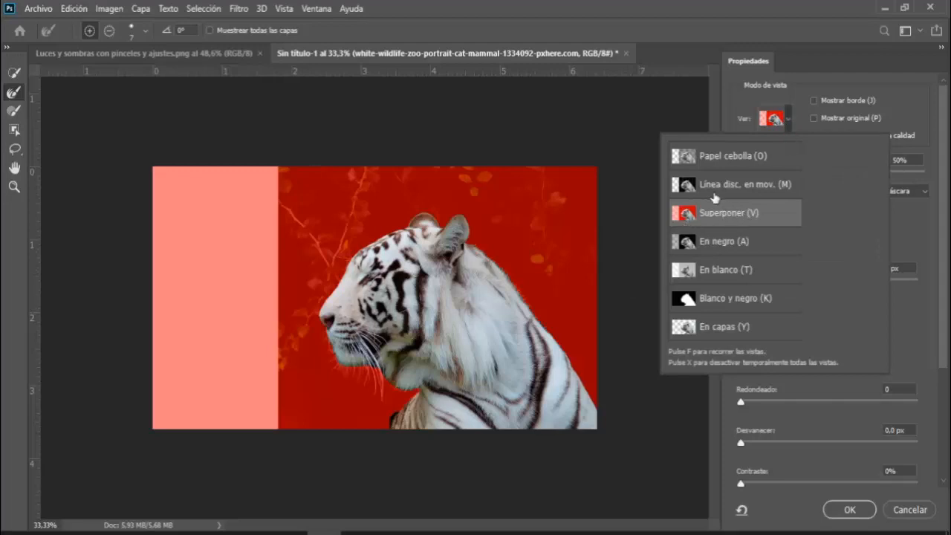
click(787, 129)
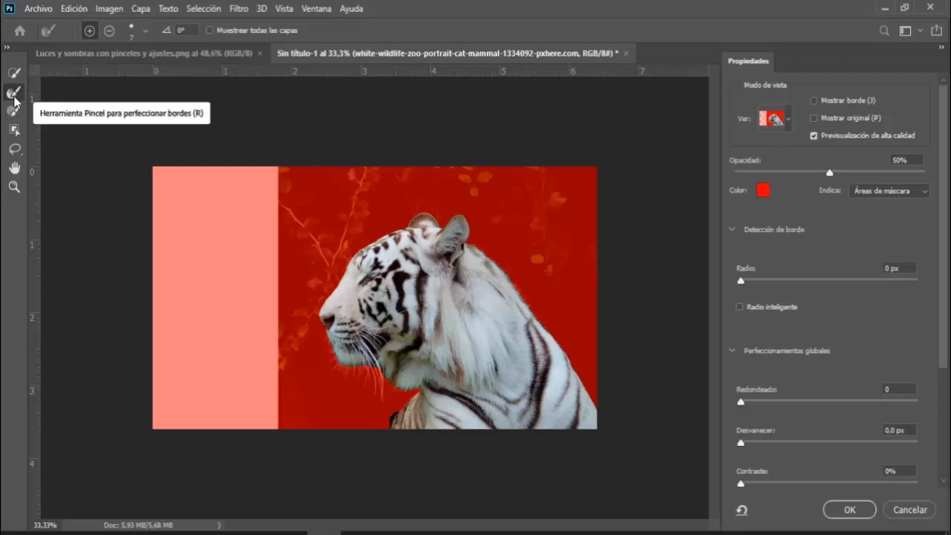
key(z)
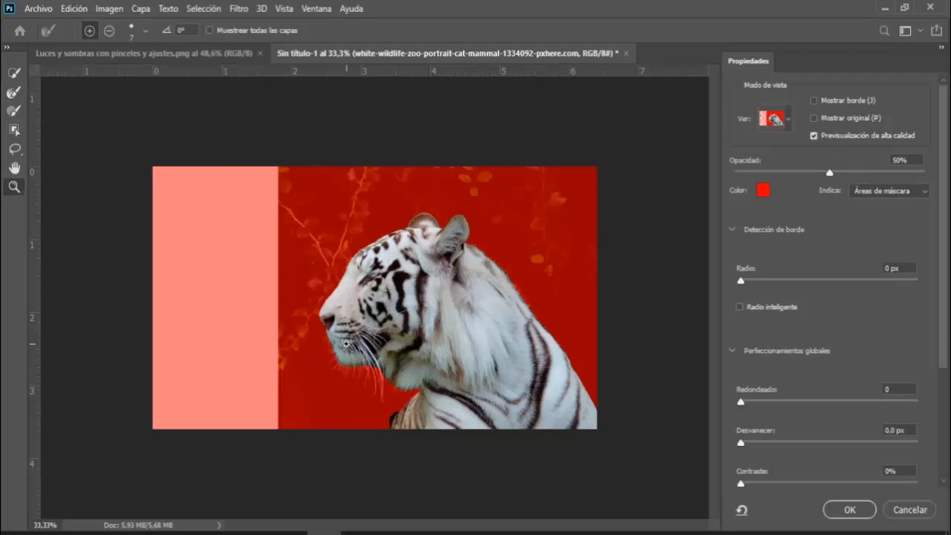
drag(347, 344, 384, 272)
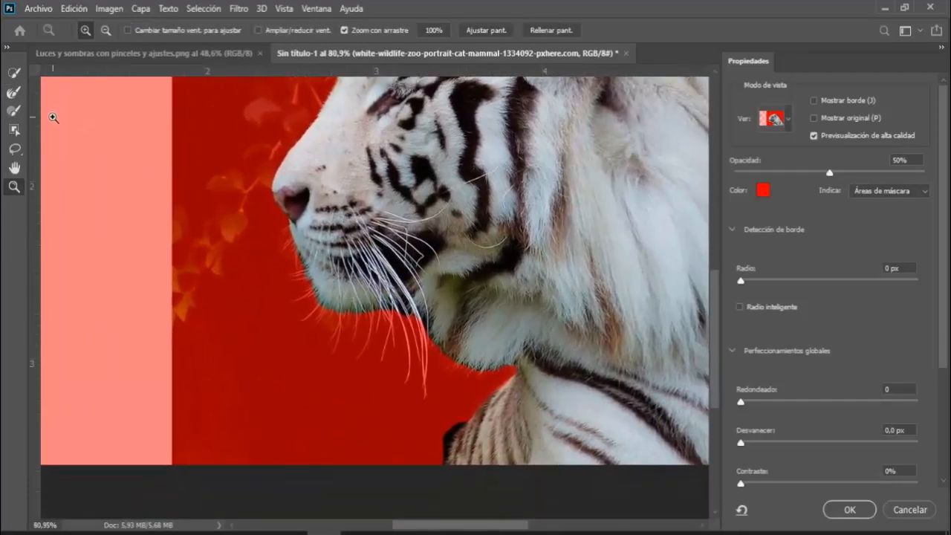
click(13, 92)
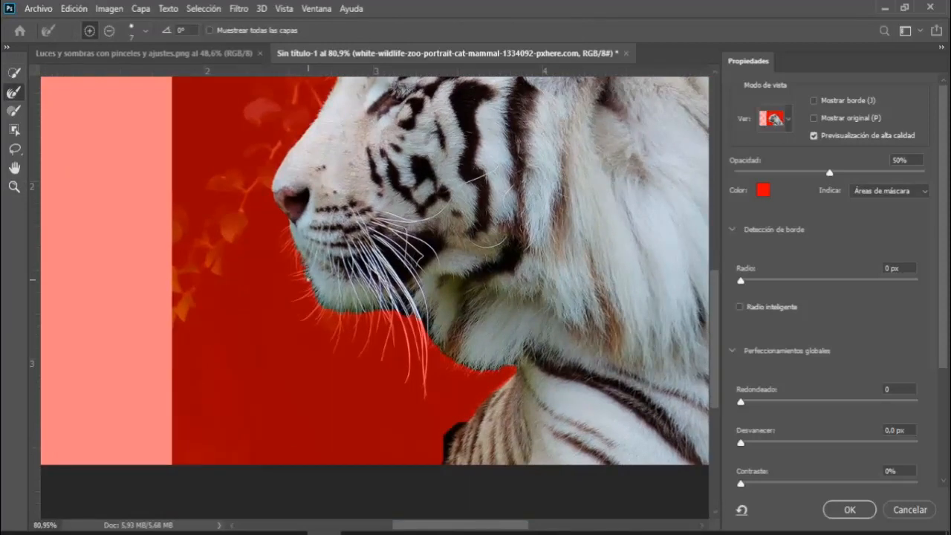
key(z)
drag(286, 228, 292, 227)
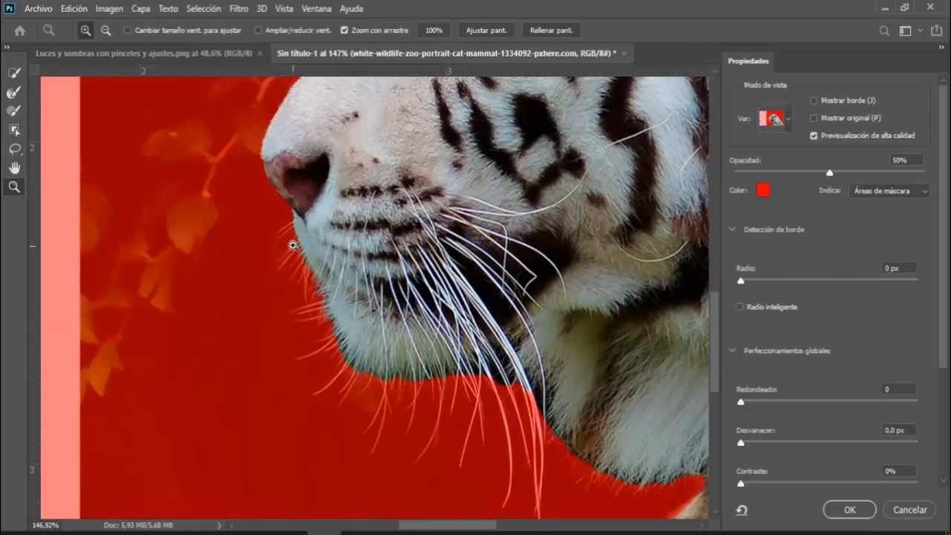
drag(291, 234, 286, 223)
key(r)
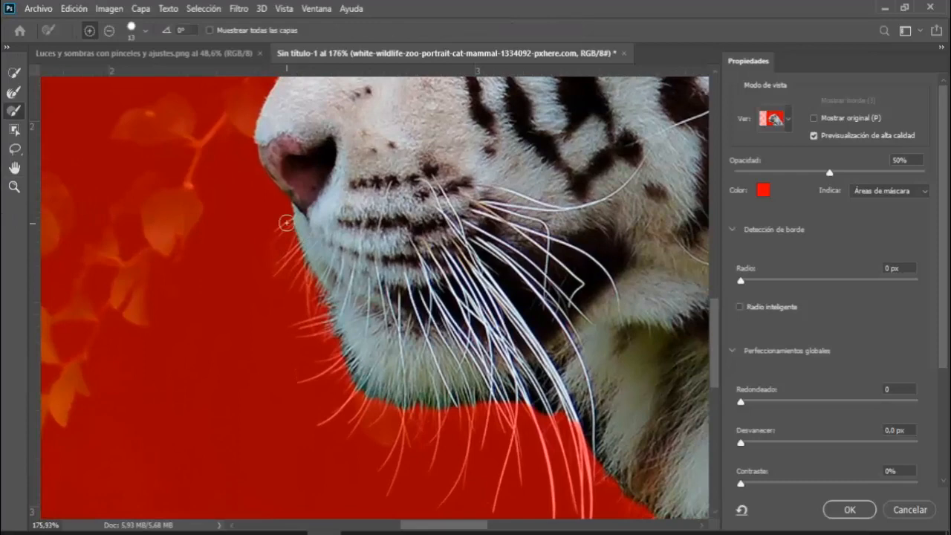
click(14, 92)
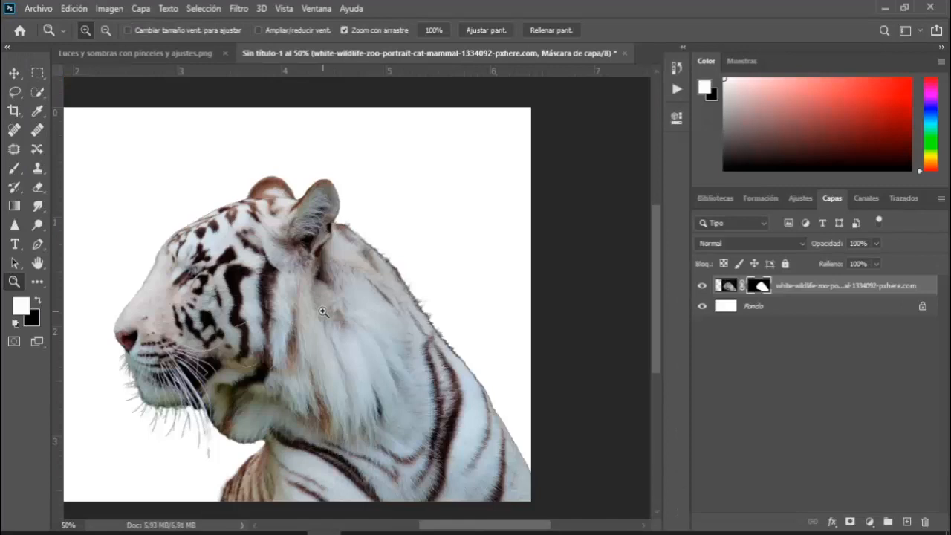
- Place the Red_and_Brown_Transparent_Butterfly_Clipart image as an embedded element above the tiger layer
alt+click(322, 312)
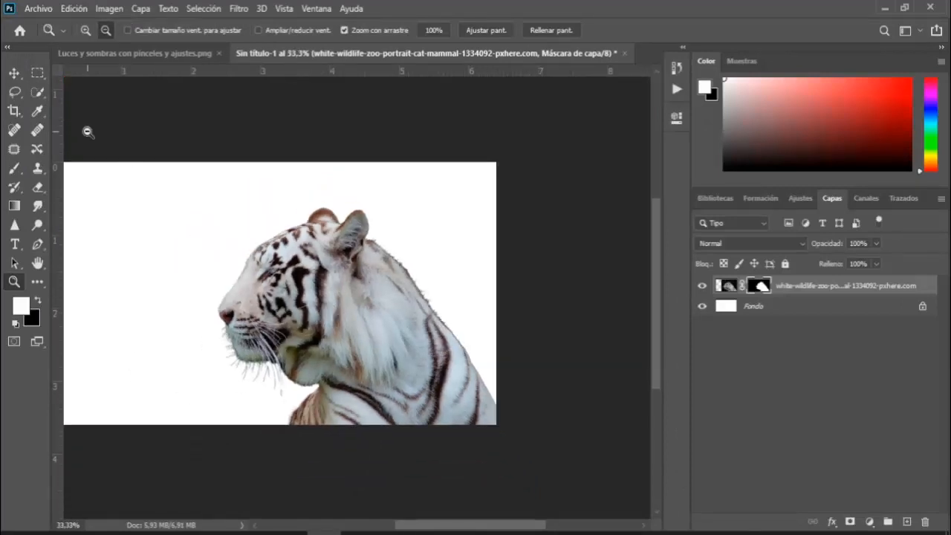
scroll(208, 287, up, 1)
alt+click(282, 322)
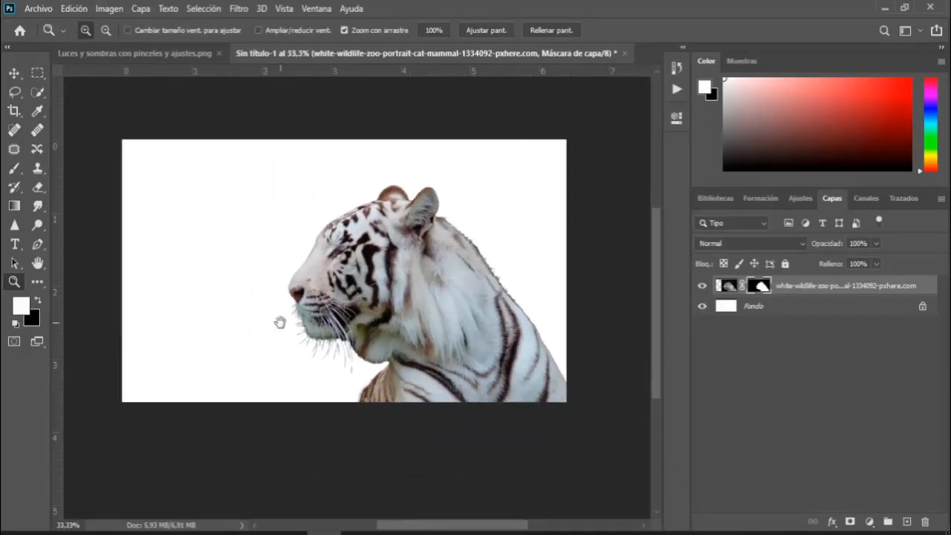
click(35, 8)
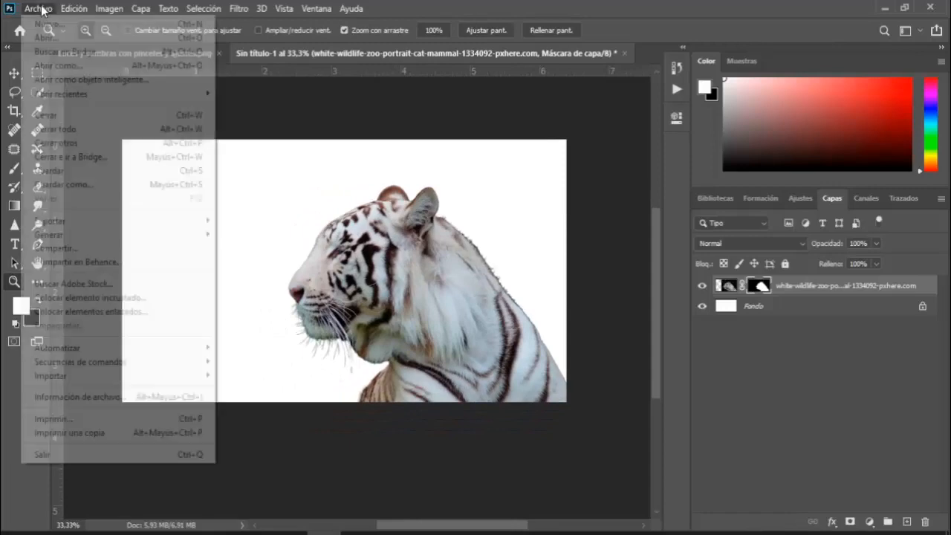
click(72, 299)
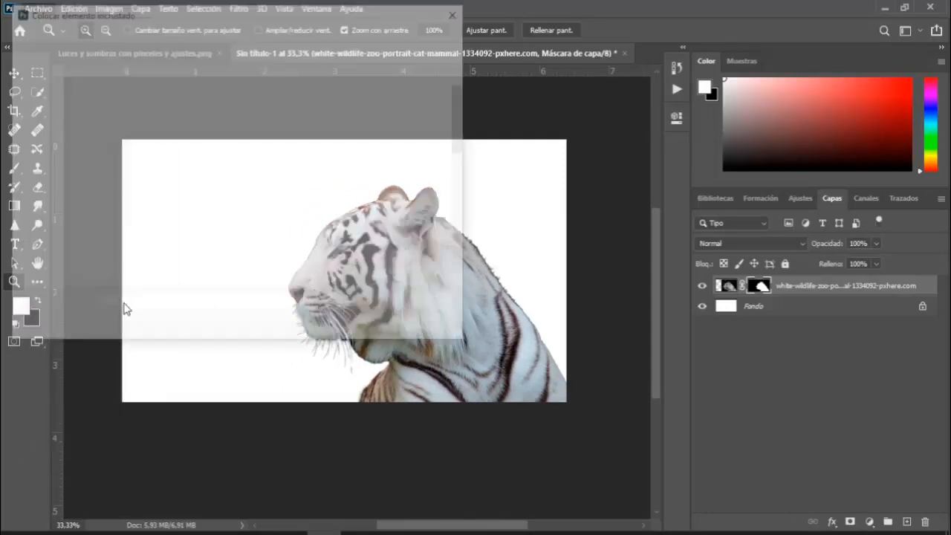
scroll(397, 208, down, 5)
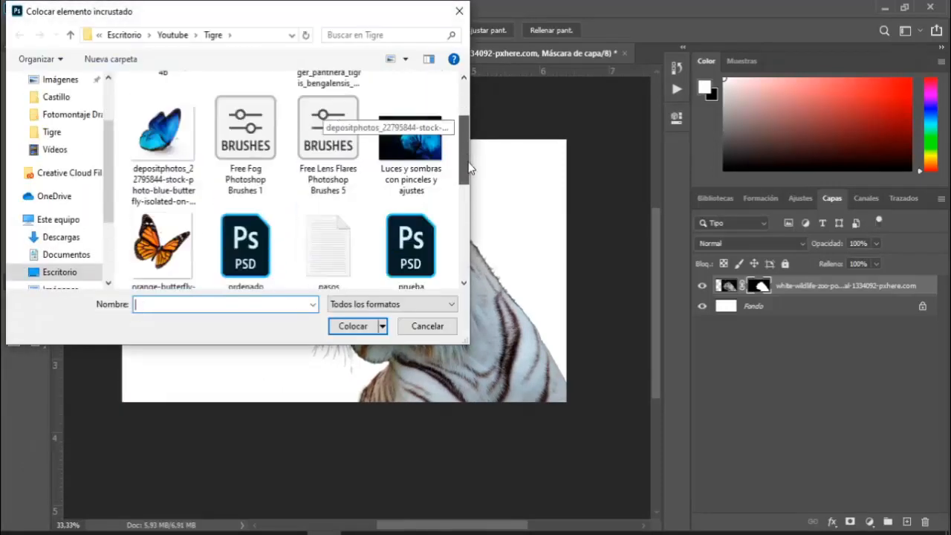
click(245, 156)
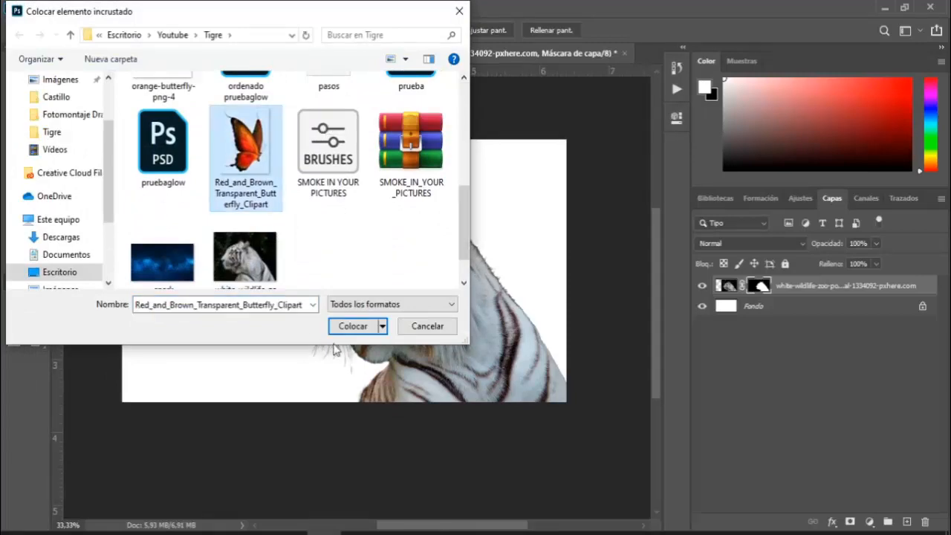
click(352, 325)
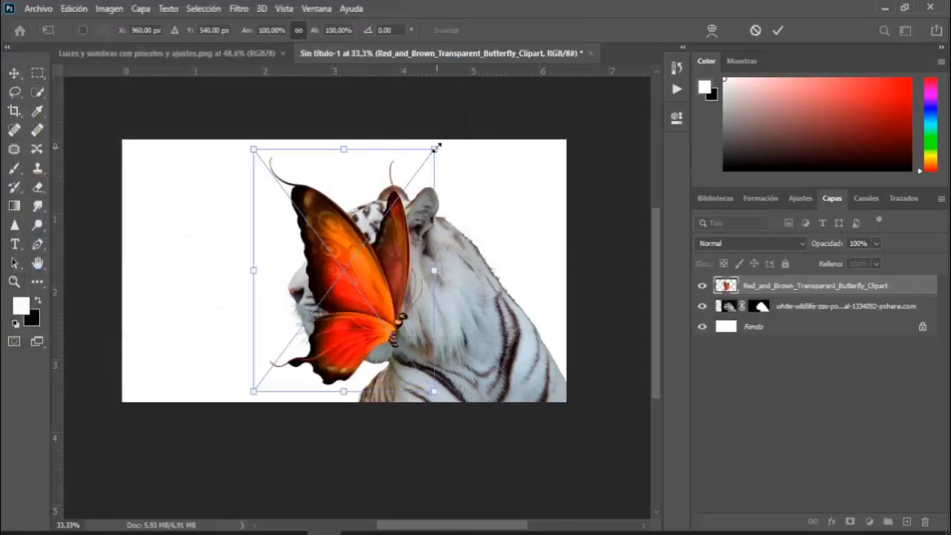
- Scale the butterfly to 39.65%, rotate it to 24.72°, and place it in front of the tiger's face at X 484.07, Y 328.74 px
drag(436, 147, 320, 294)
drag(294, 349, 242, 223)
drag(279, 279, 255, 302)
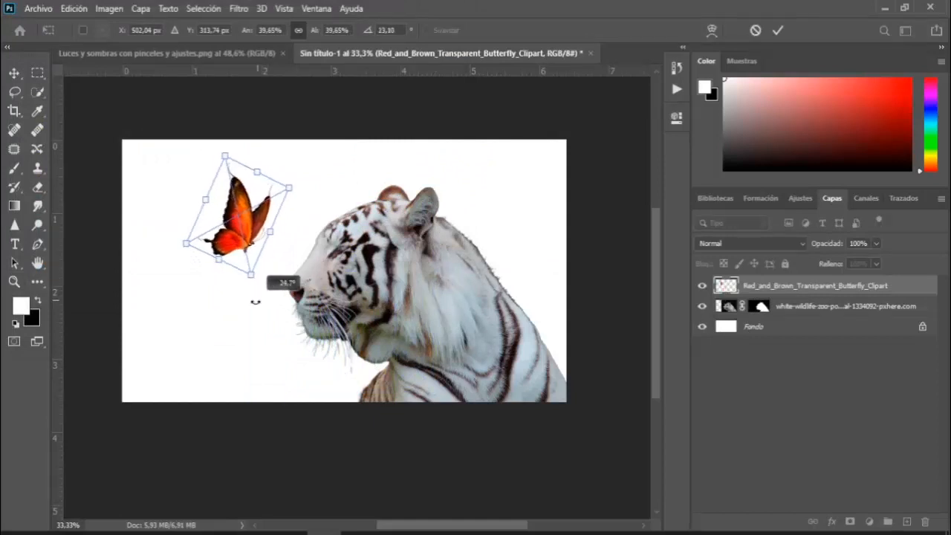
drag(240, 235, 236, 237)
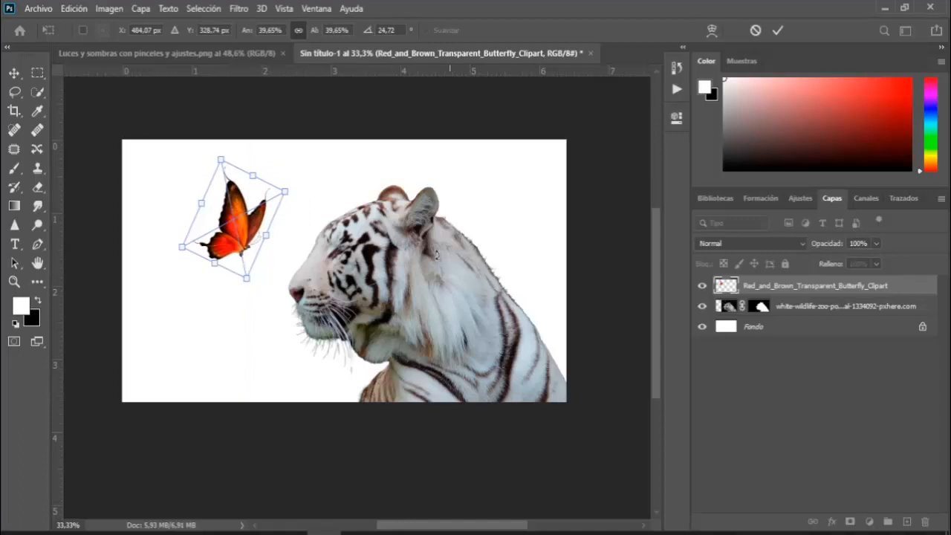
click(778, 30)
key(z)
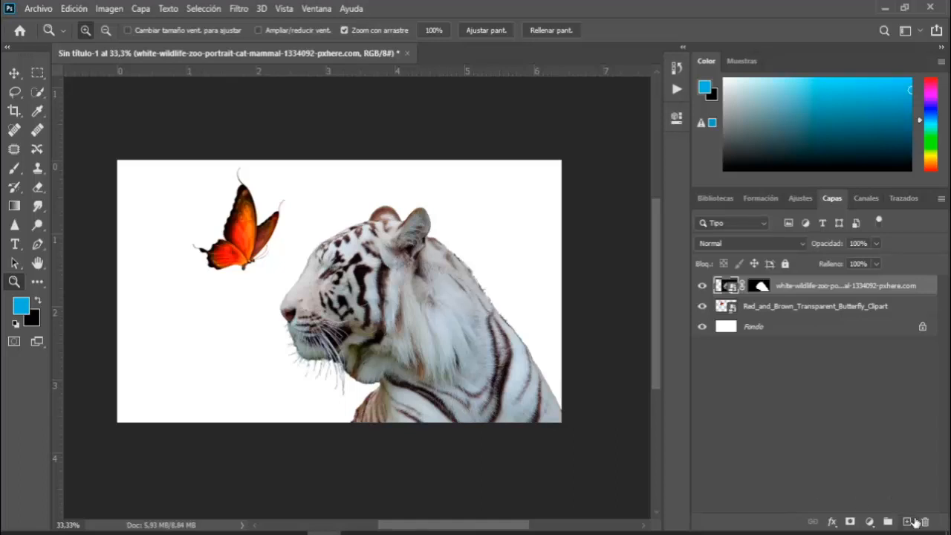
- Add a new layer directly above the background, below the tiger and butterfly layers, and fill it with black at 100% opacity
click(908, 523)
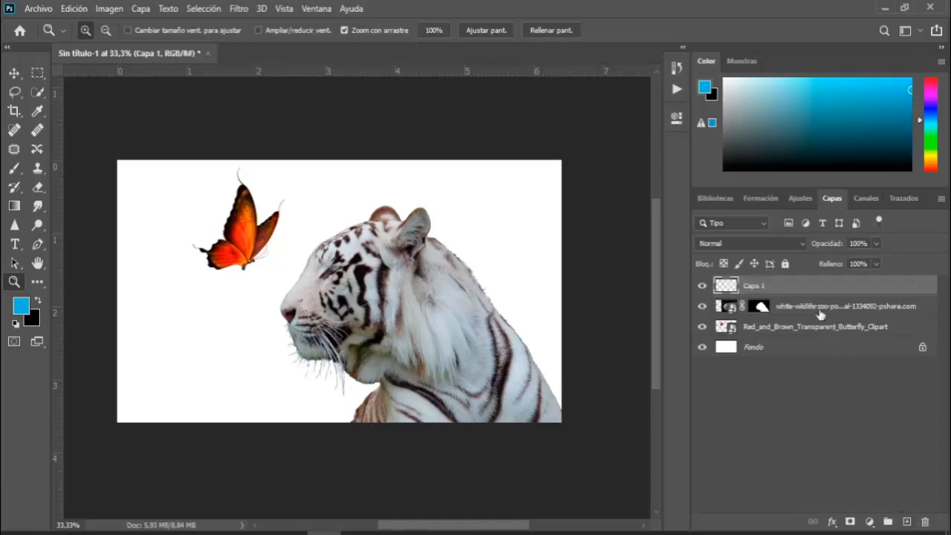
drag(762, 289, 764, 334)
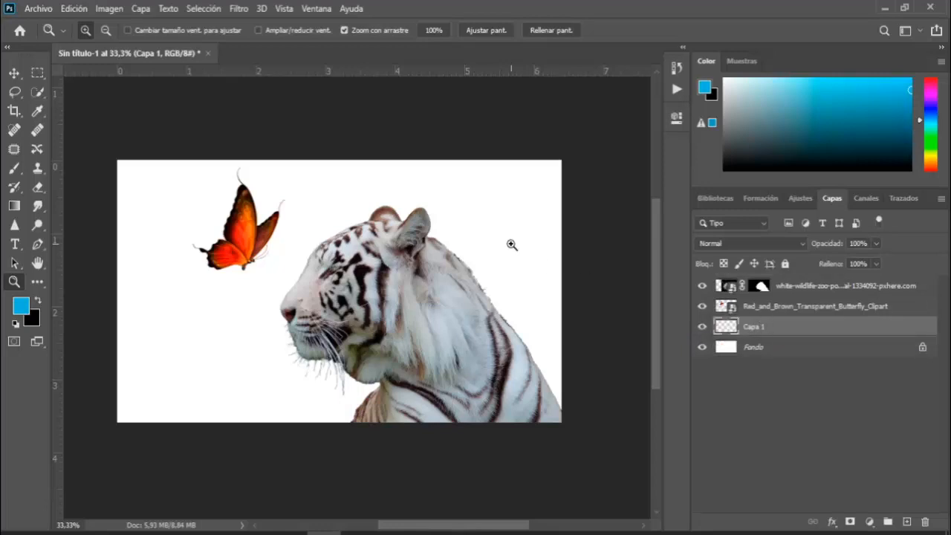
key(shift+F5)
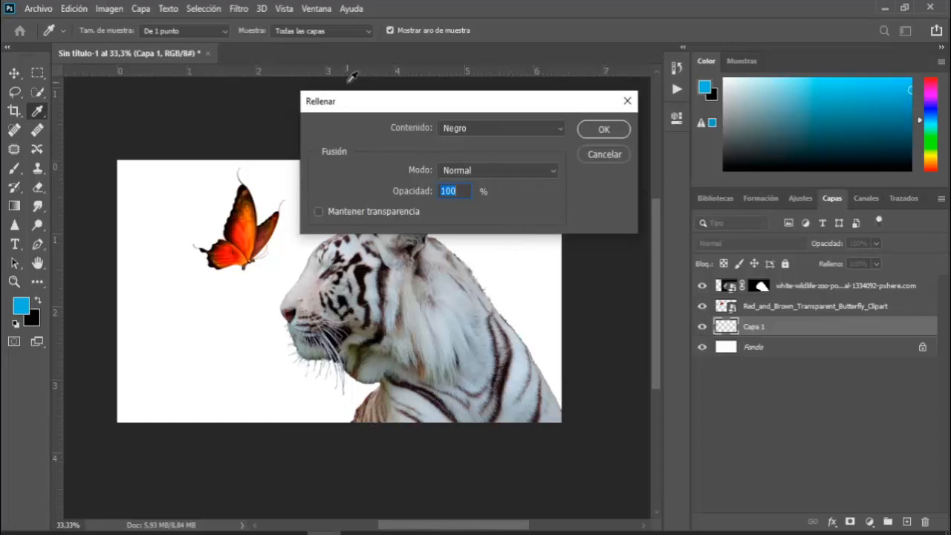
click(598, 129)
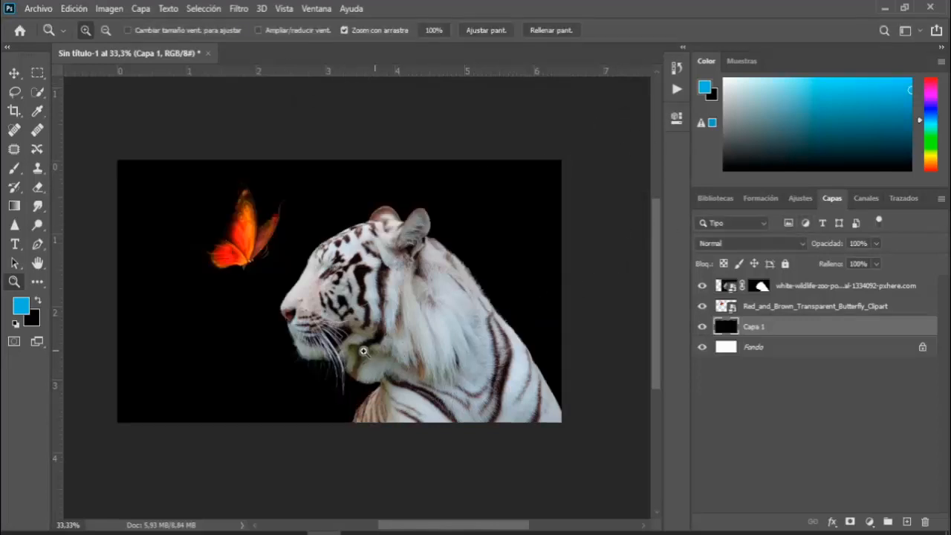
- Move the tiger layer beneath the butterfly layer and add a new empty layer directly above the tiger
drag(347, 336, 370, 325)
drag(360, 288, 366, 294)
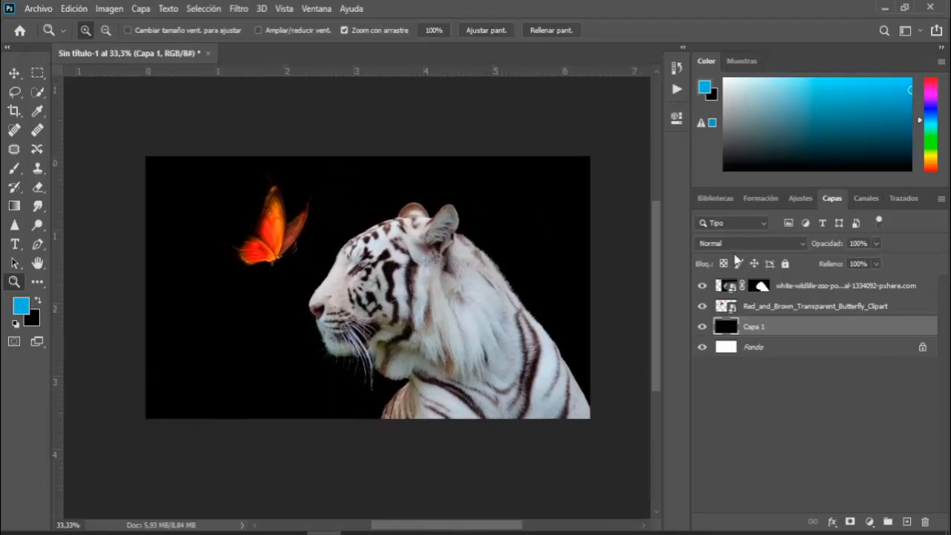
drag(846, 294, 833, 313)
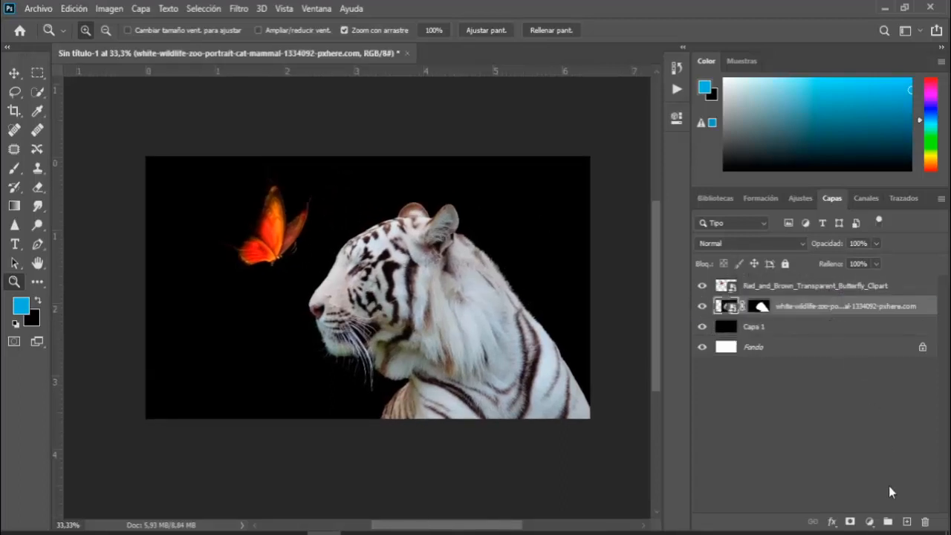
click(907, 523)
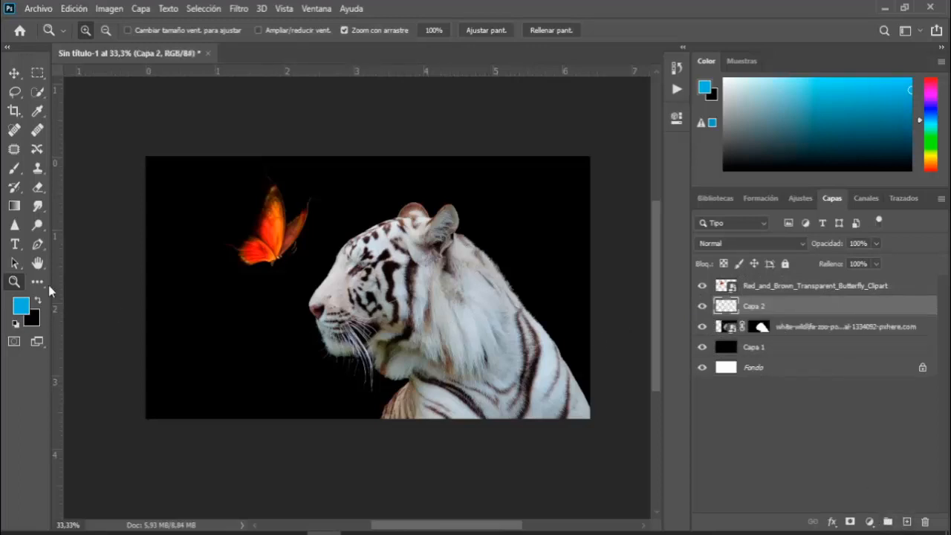
- With a soft round black brush at 150 px, paint over the tiger's chest, shoulder and back on the new layer
click(16, 168)
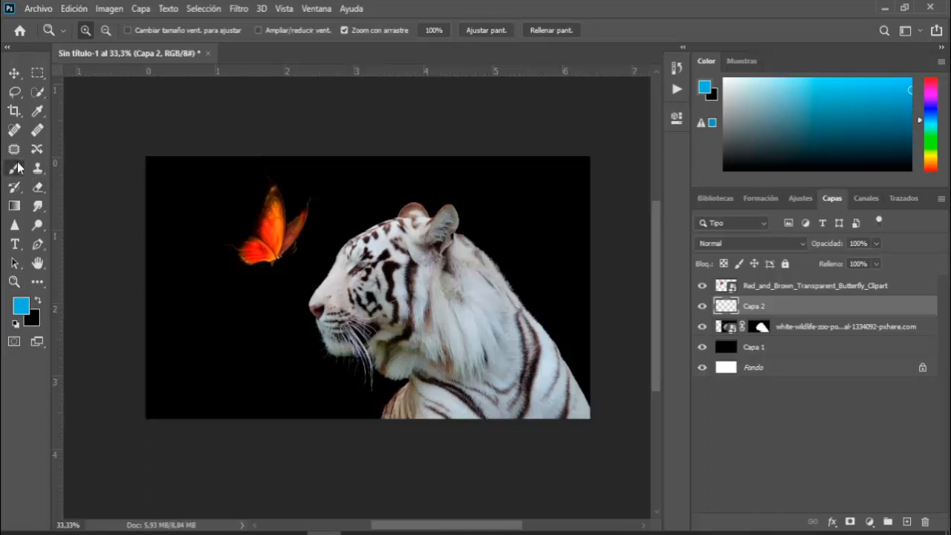
click(37, 302)
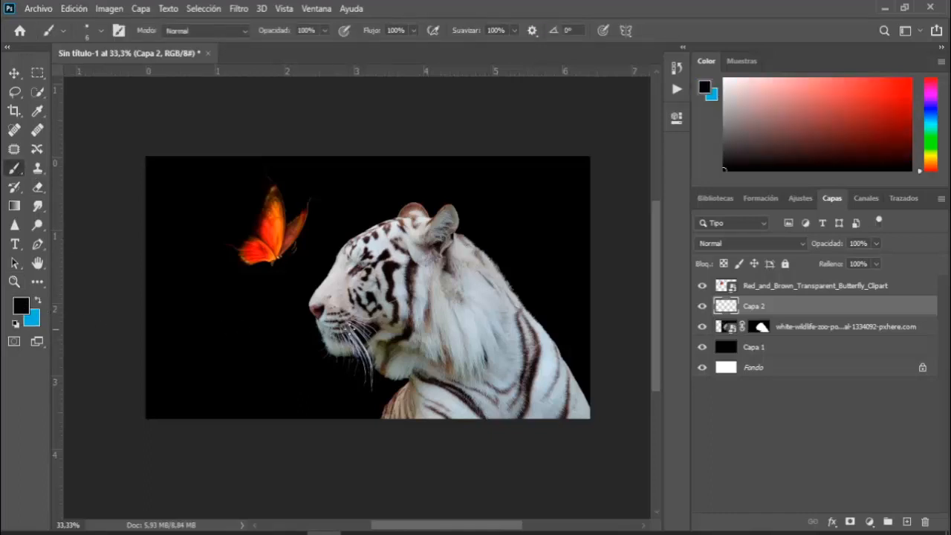
right_click(340, 273)
click(394, 352)
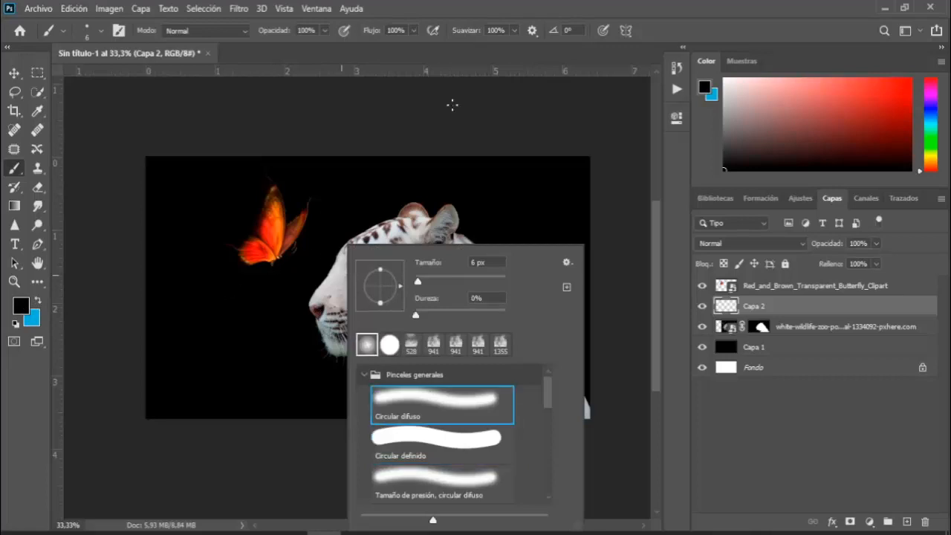
click(597, 3)
mouse_move(425, 268)
alt+mouse_down()
mouse_move(450, 278)
mouse_move(434, 308)
alt+mouse_up()
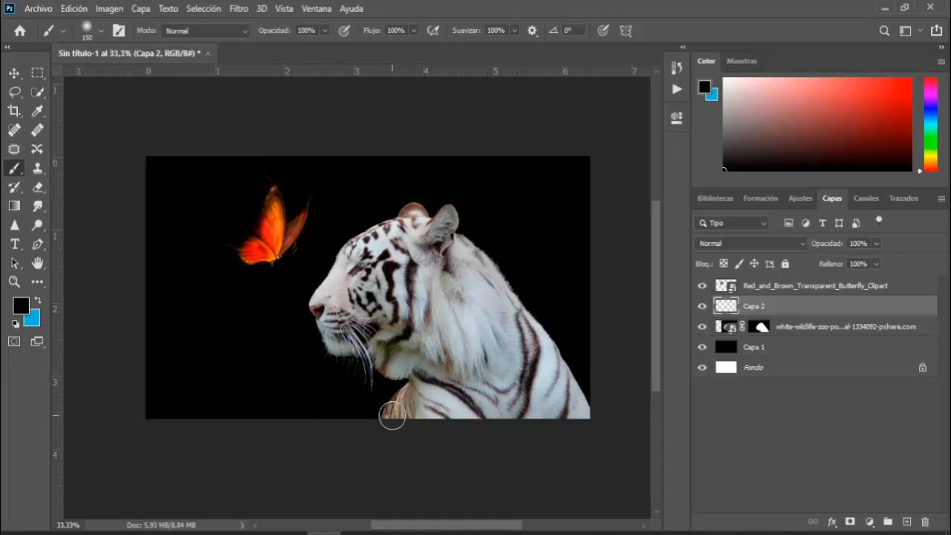
mouse_move(391, 410)
mouse_down()
mouse_move(421, 377)
mouse_move(384, 432)
mouse_move(432, 386)
mouse_move(507, 400)
mouse_move(422, 412)
mouse_move(539, 413)
mouse_move(396, 415)
mouse_move(481, 412)
mouse_move(412, 392)
mouse_up()
mouse_move(490, 388)
mouse_down()
mouse_move(529, 358)
mouse_move(532, 302)
mouse_move(531, 357)
mouse_move(516, 383)
mouse_move(387, 435)
mouse_up()
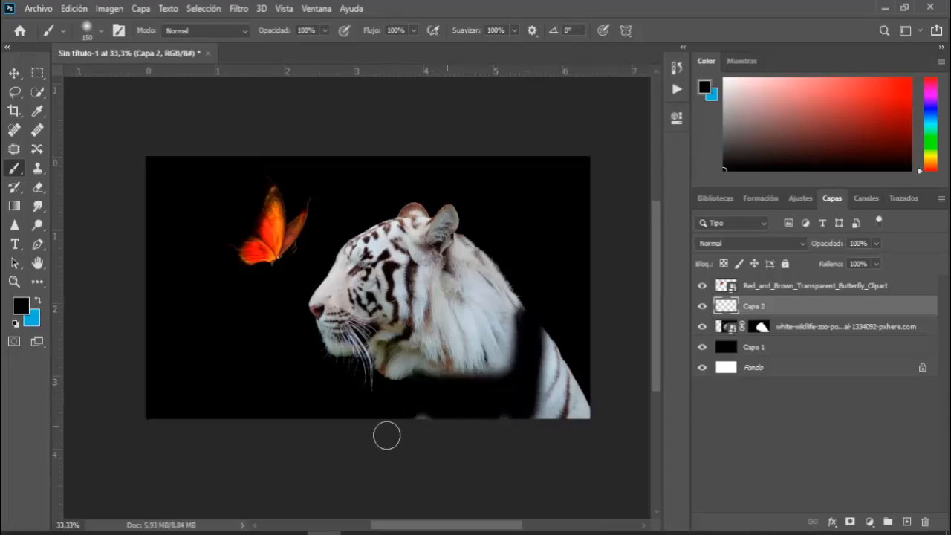
mouse_move(547, 363)
mouse_down()
mouse_move(573, 370)
mouse_move(605, 415)
mouse_move(579, 432)
mouse_move(493, 413)
mouse_move(579, 374)
mouse_move(477, 428)
mouse_move(580, 337)
mouse_move(548, 352)
mouse_move(544, 316)
mouse_move(550, 371)
mouse_move(585, 394)
mouse_up()
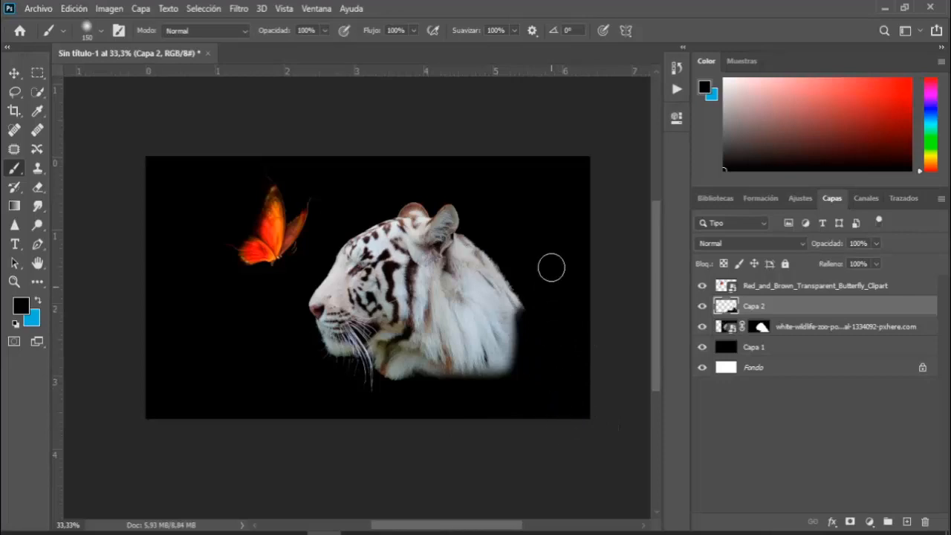
- Turn the painted shadow layer into a clipping mask on the tiger layer and rename it sombras
right_click(755, 308)
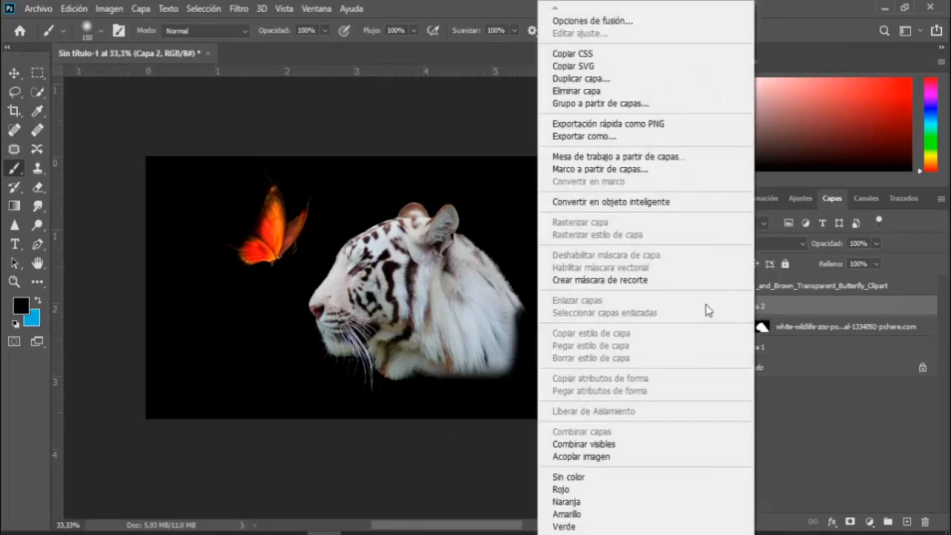
click(639, 281)
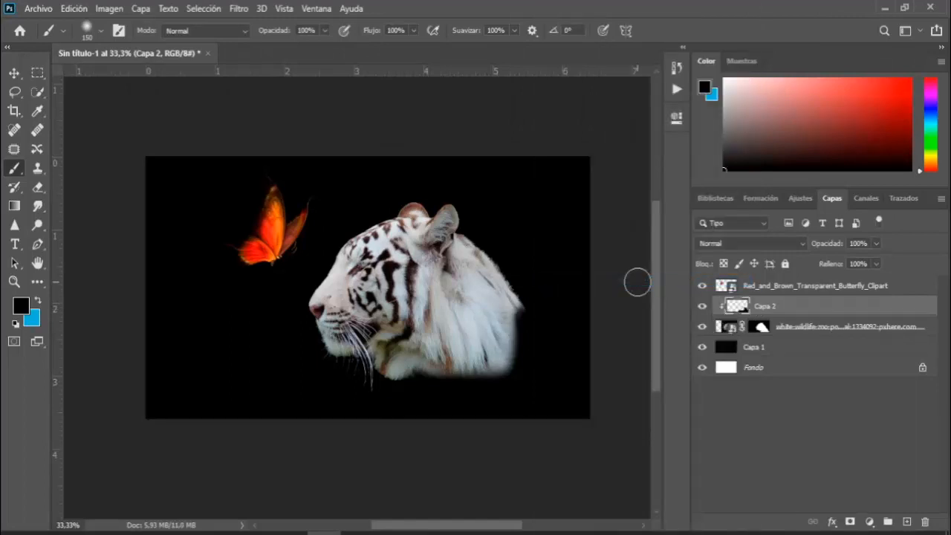
double_click(761, 308)
text(sombras)
key(Return)
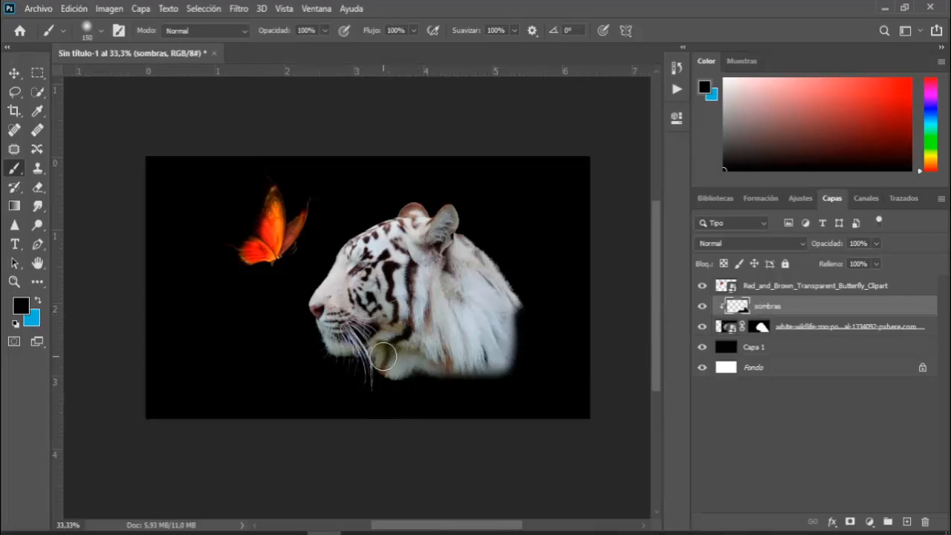
- Paint more black under the tiger's jaw and from behind the ear along the neck, and set the sombras layer's blend mode to Luz suave
mouse_move(384, 356)
mouse_down()
mouse_move(415, 363)
mouse_move(397, 369)
mouse_move(378, 404)
mouse_move(405, 358)
mouse_up()
mouse_move(442, 252)
mouse_down()
mouse_move(455, 217)
mouse_move(445, 280)
mouse_move(463, 233)
mouse_move(450, 269)
mouse_move(460, 245)
mouse_move(481, 249)
mouse_move(535, 312)
mouse_up()
click(767, 246)
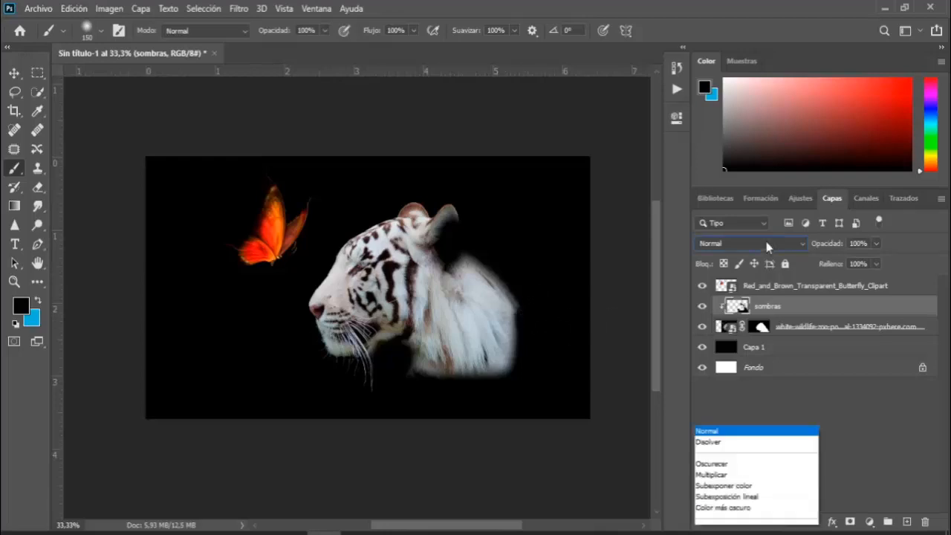
click(744, 256)
click(726, 247)
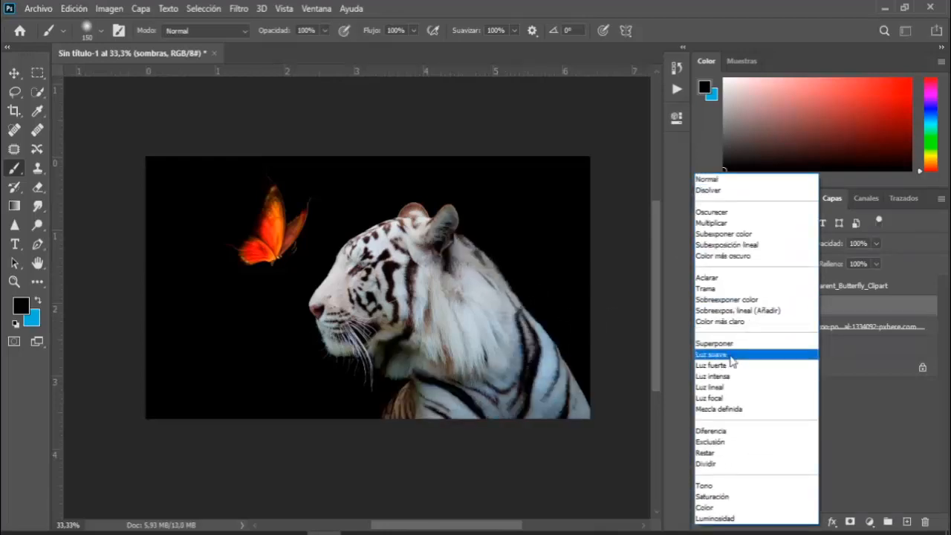
click(732, 356)
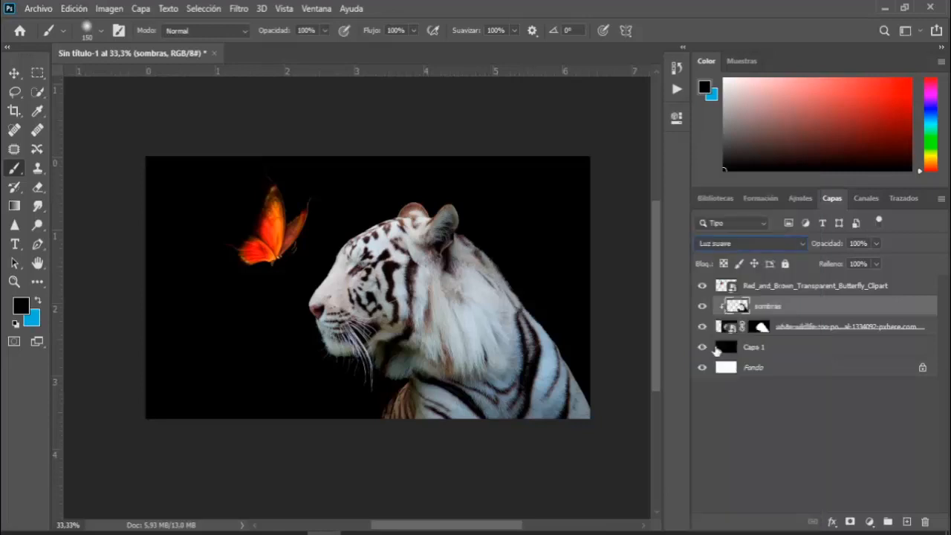
- Compare the tiger with and without the sombras layer by toggling that layer's visibility
click(702, 307)
click(702, 307)
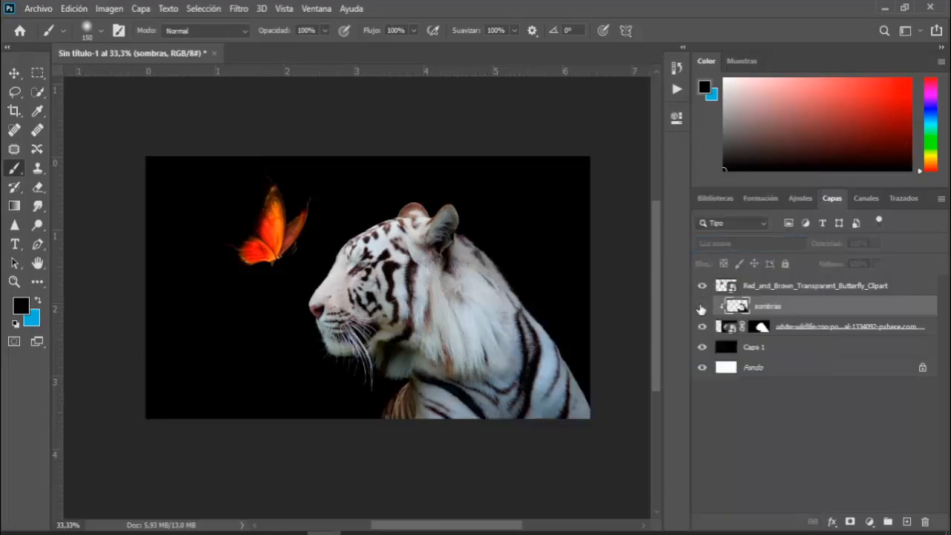
click(701, 307)
click(702, 307)
click(701, 307)
click(701, 307)
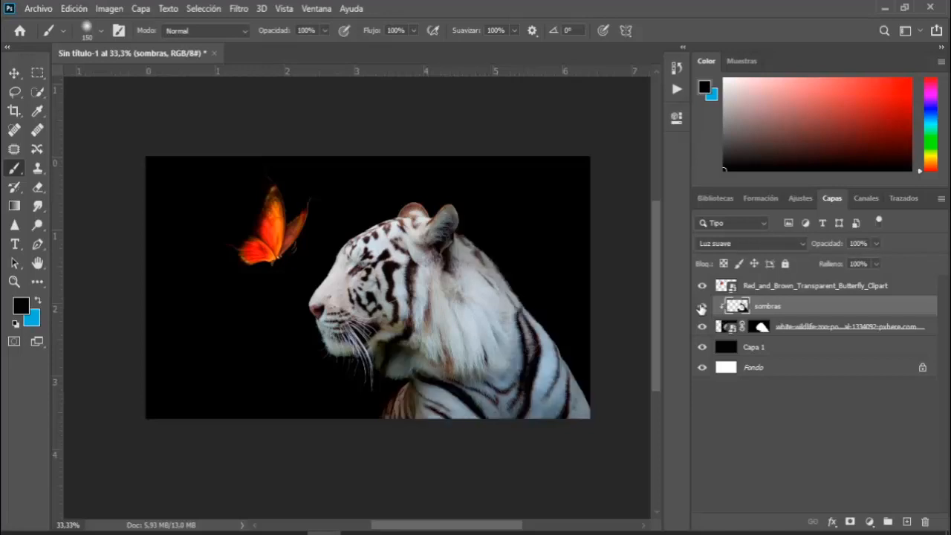
click(701, 307)
click(702, 307)
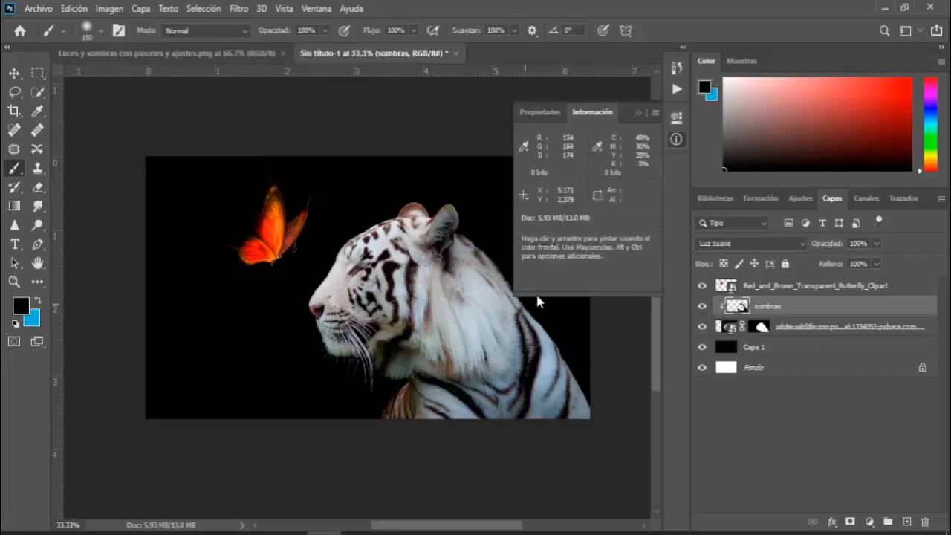
click(640, 112)
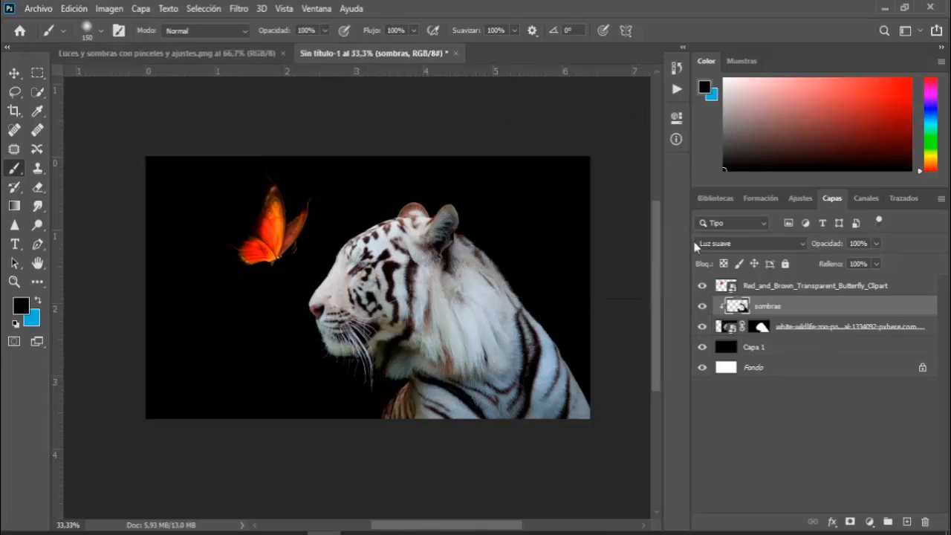
- Add a new layer above the sombras layer and clip it to the tiger
click(908, 523)
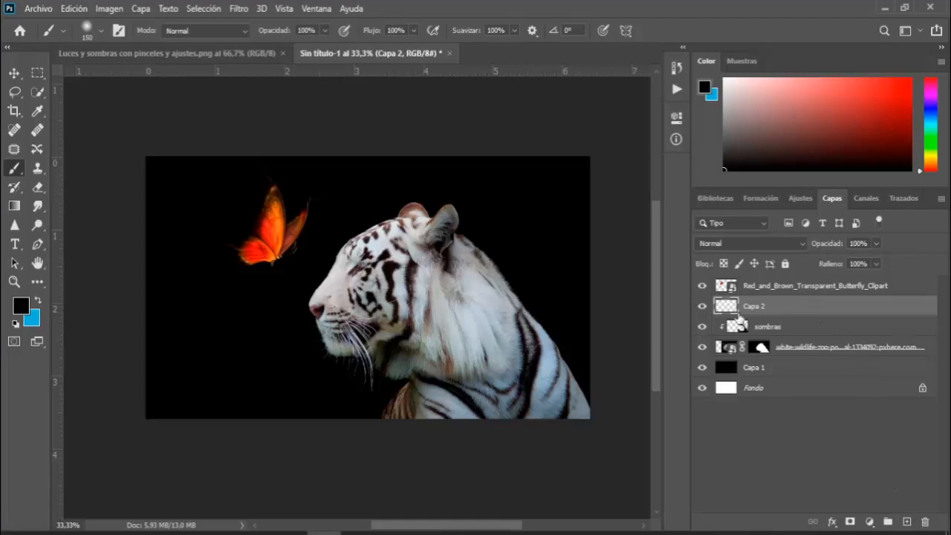
right_click(752, 311)
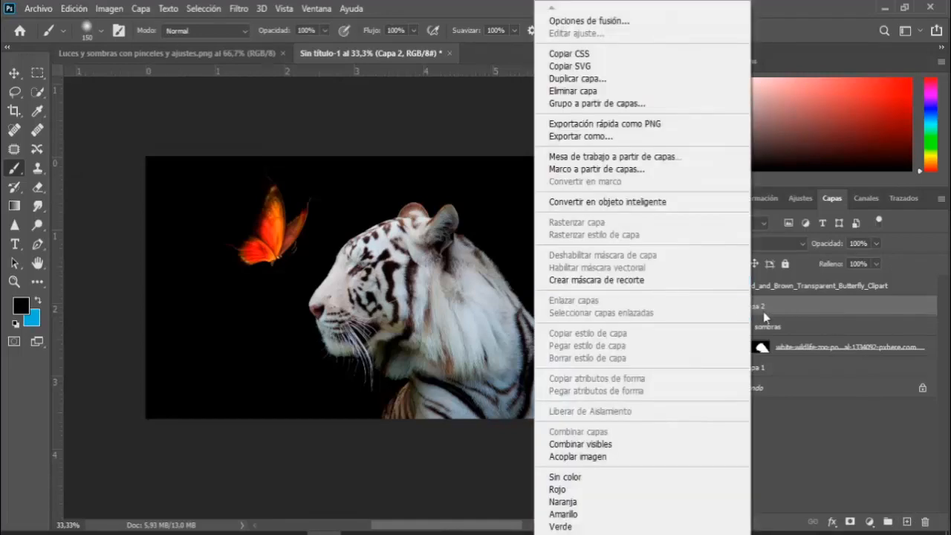
click(777, 309)
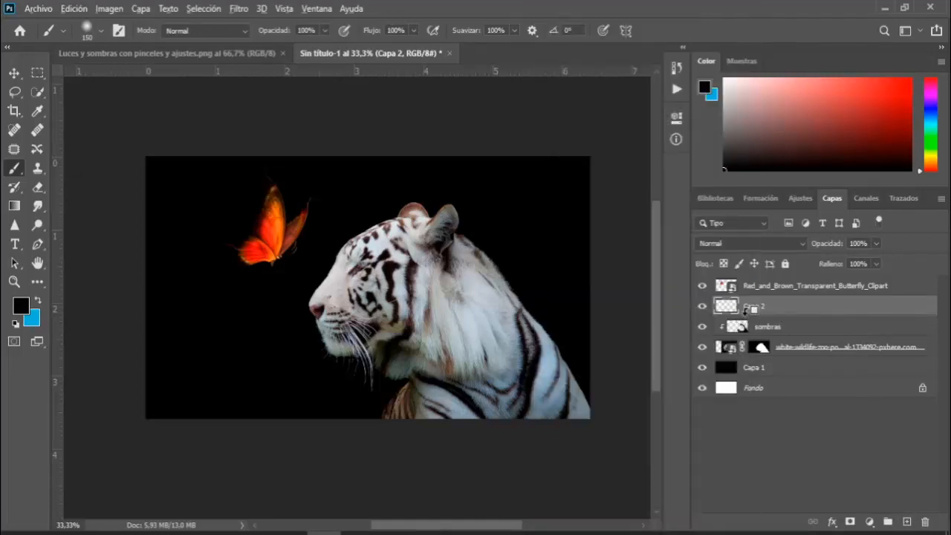
alt+click(745, 310)
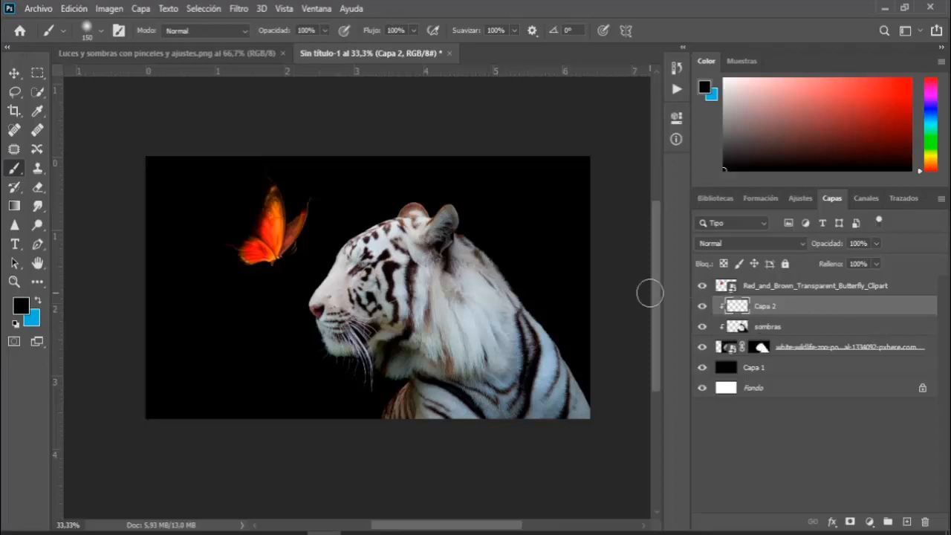
- Make the foreground color active for painting and change it from blue to pure white
click(39, 304)
click(25, 312)
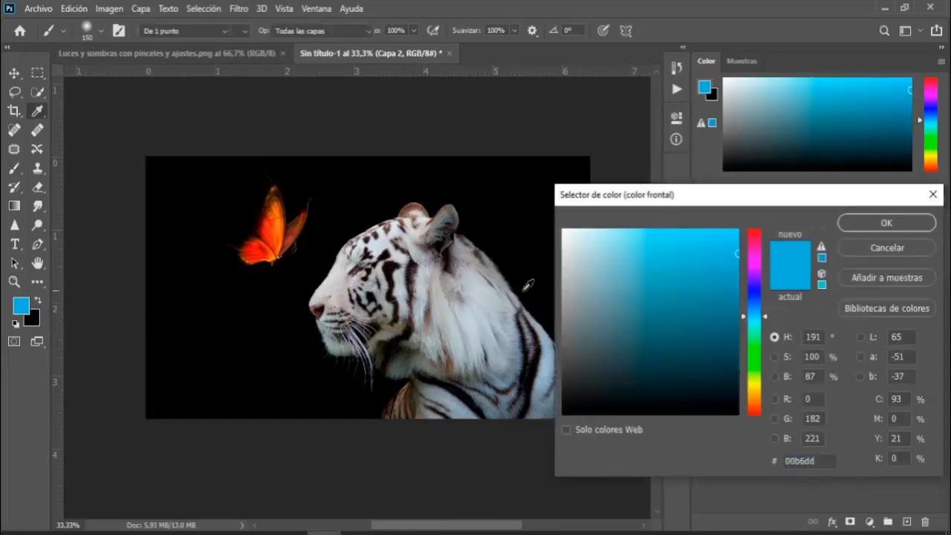
drag(577, 242, 523, 188)
click(885, 225)
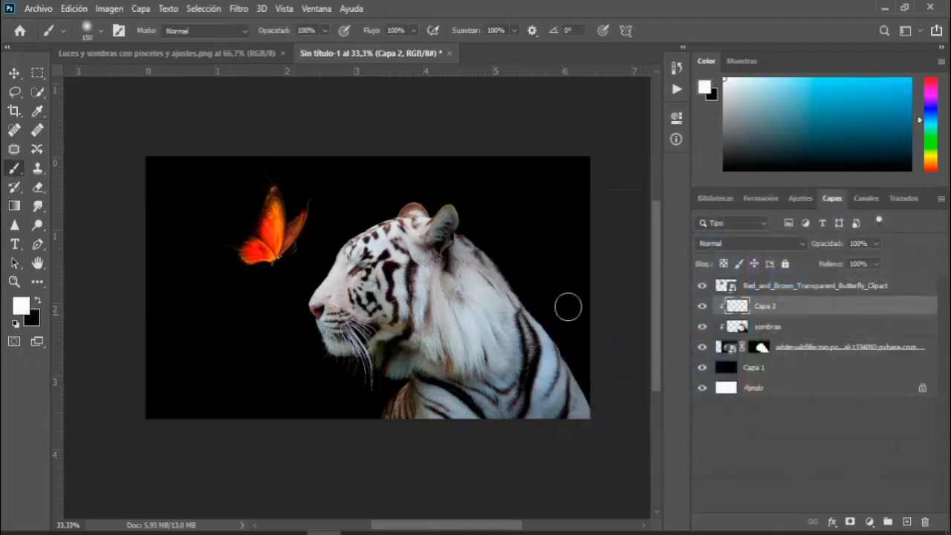
- Rename the new clipped layer as luces and paint white along the tiger's profile from the nose over the forehead to the ear
double_click(766, 306)
key(BackSpace)
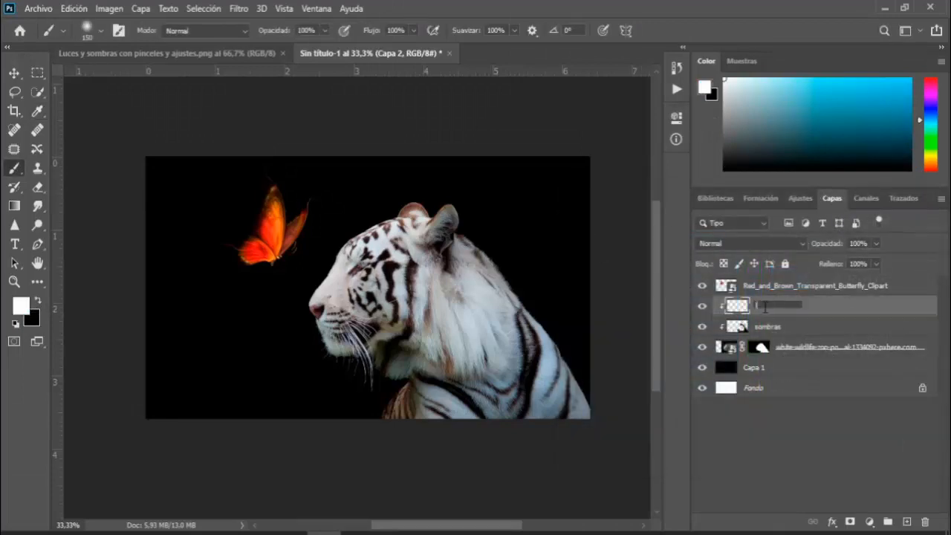
text(luces)
key(Return)
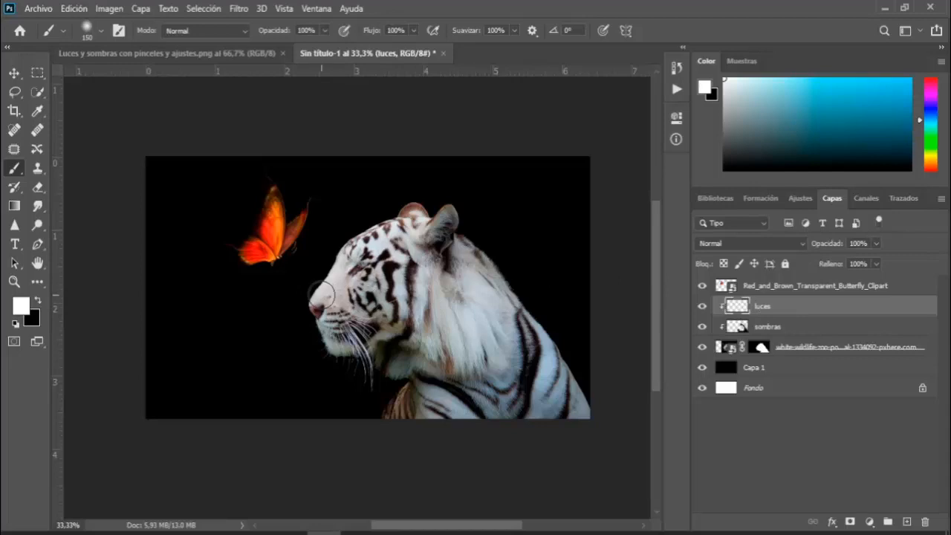
mouse_move(323, 296)
mouse_down()
mouse_move(356, 228)
mouse_move(375, 211)
mouse_move(337, 247)
mouse_move(364, 227)
mouse_move(422, 220)
mouse_move(405, 226)
mouse_move(428, 220)
mouse_up()
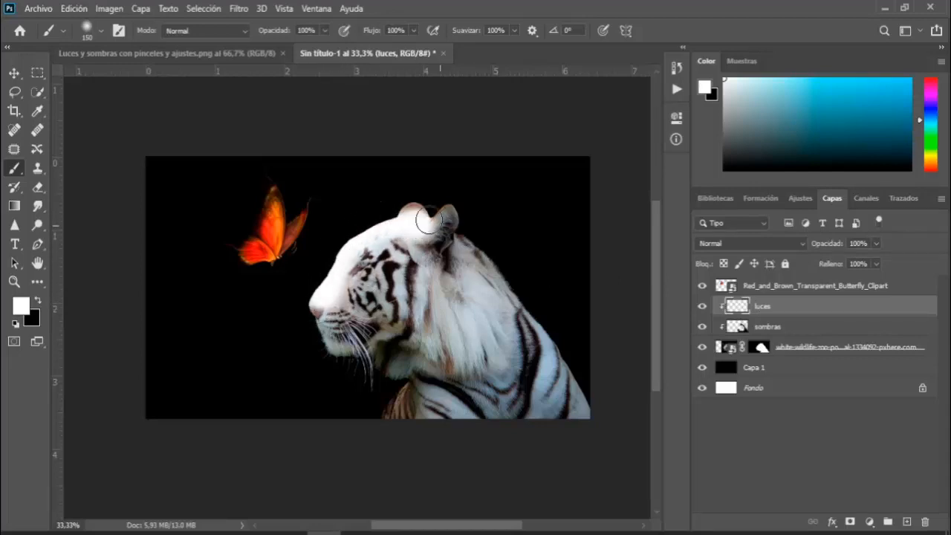
- Examine the lighting on the blue tiger reference image at 25% zoom and return to the montage with the Brush active
click(167, 53)
key(z)
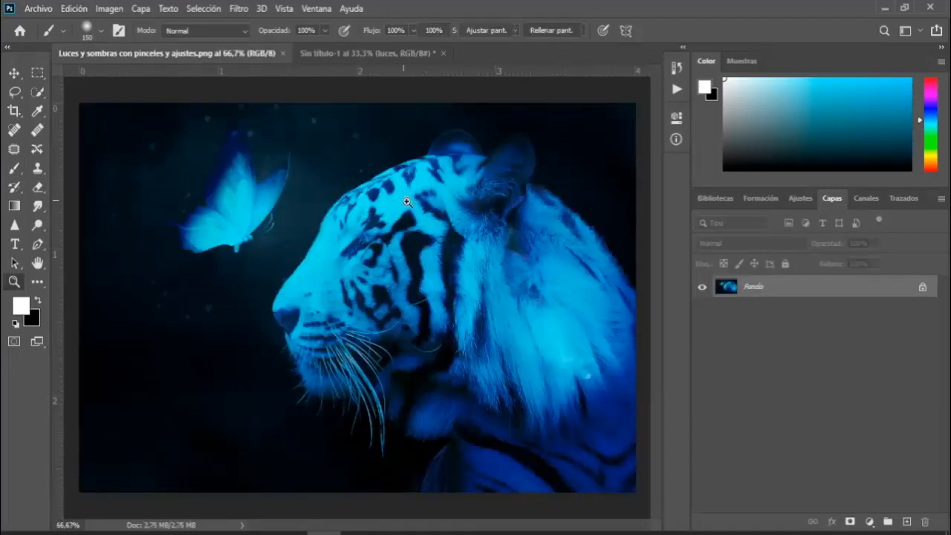
alt+click(424, 221)
alt+click(367, 317)
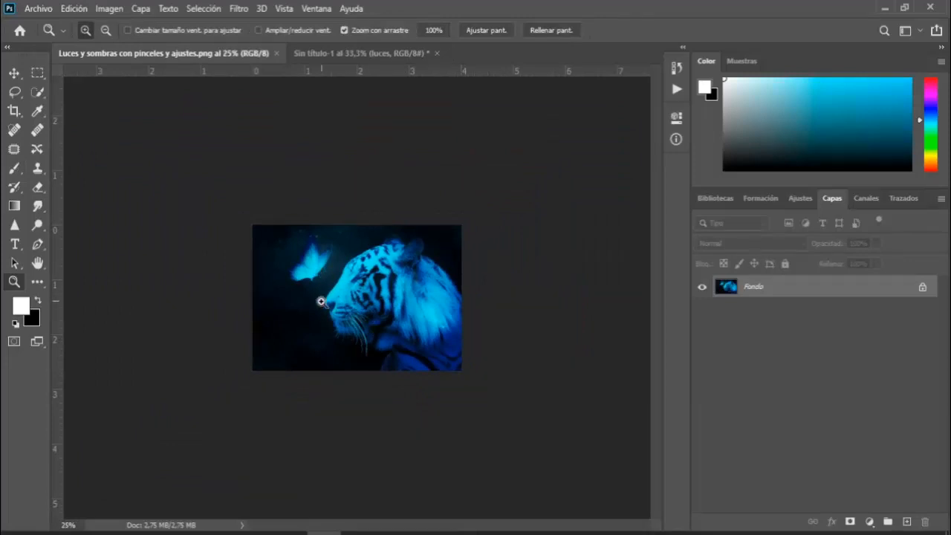
click(327, 54)
key(b)
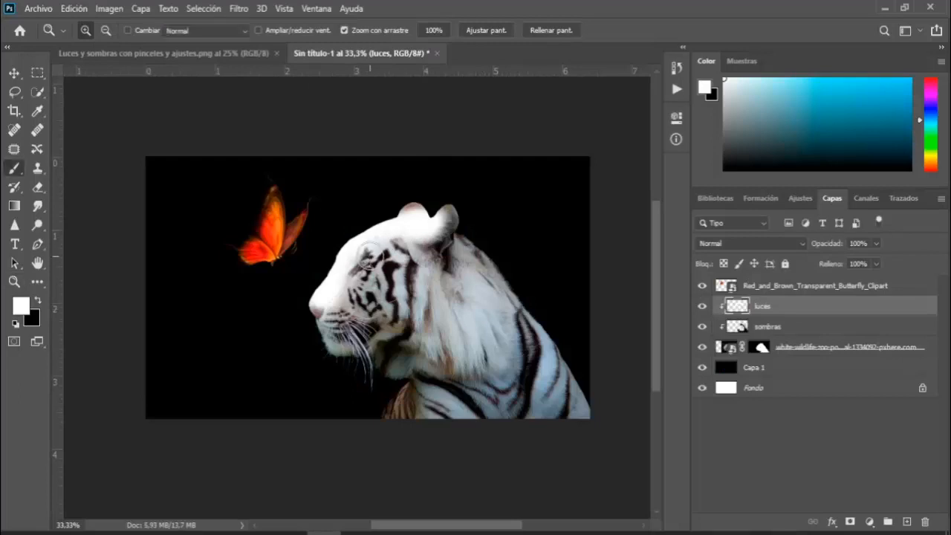
- Paint white over the front of the tiger's face down to the chin, and set the luces layer's blend mode to Luz suave
mouse_move(369, 252)
mouse_down()
mouse_move(404, 235)
mouse_move(306, 318)
mouse_move(342, 307)
mouse_move(336, 368)
mouse_move(322, 344)
mouse_move(347, 360)
mouse_move(343, 233)
mouse_move(364, 300)
mouse_move(342, 321)
mouse_move(407, 235)
mouse_up()
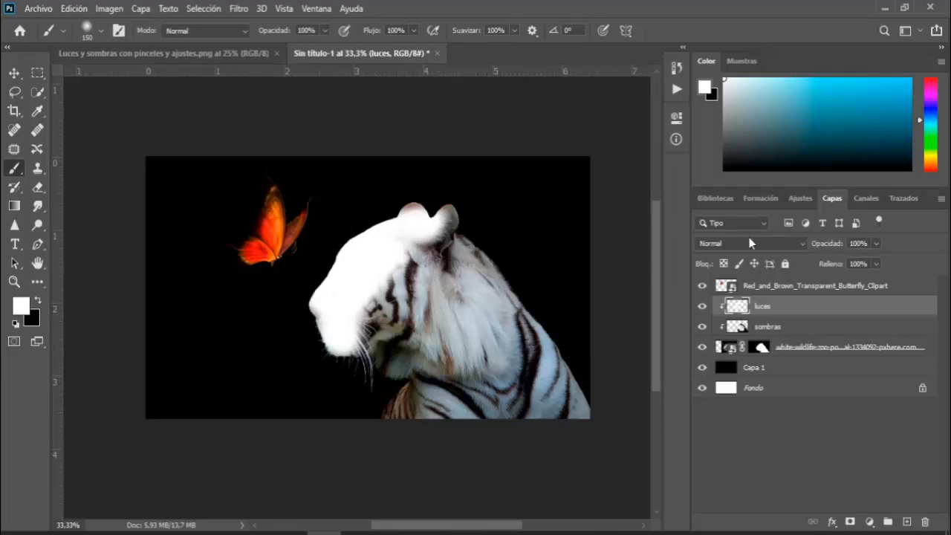
click(752, 244)
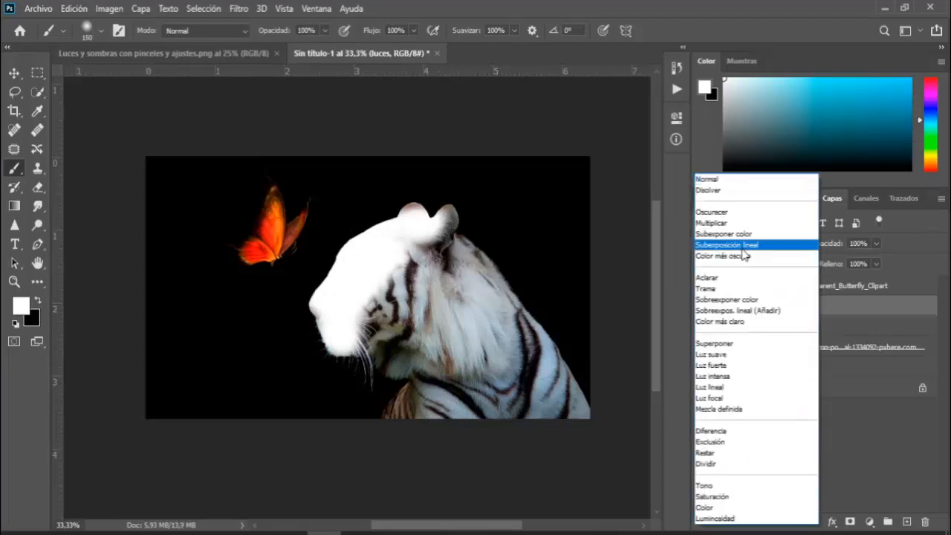
click(717, 355)
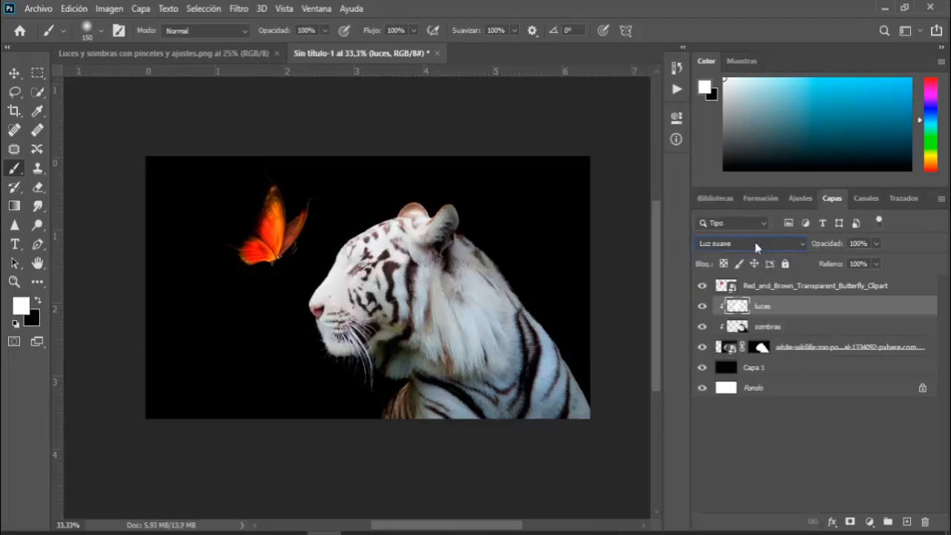
- Compare the tiger with and without the painted lights by toggling the luces layer's visibility
click(703, 311)
click(703, 310)
click(703, 311)
click(703, 310)
- Add a solid color fill layer in bright blue #04a3ff directly above the luces layer
click(820, 352)
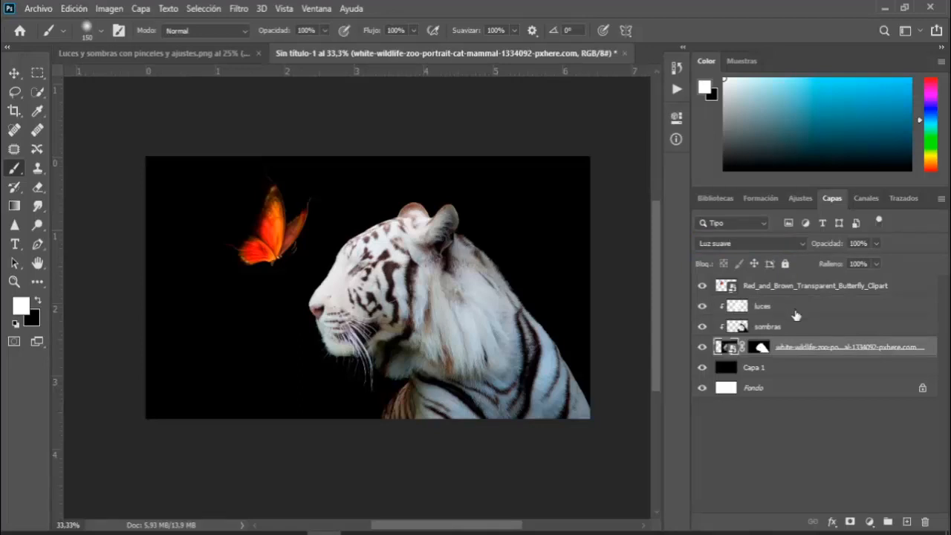
click(796, 311)
click(871, 522)
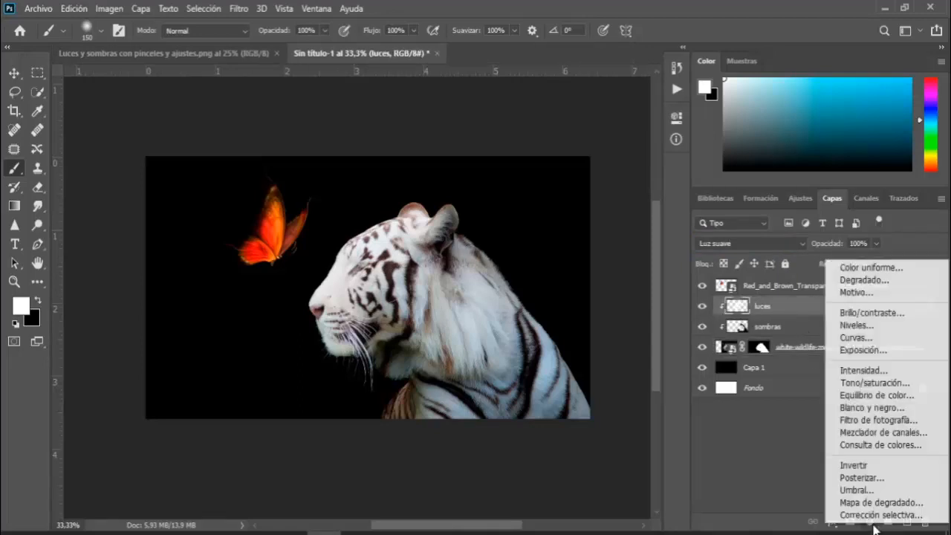
click(871, 268)
click(758, 312)
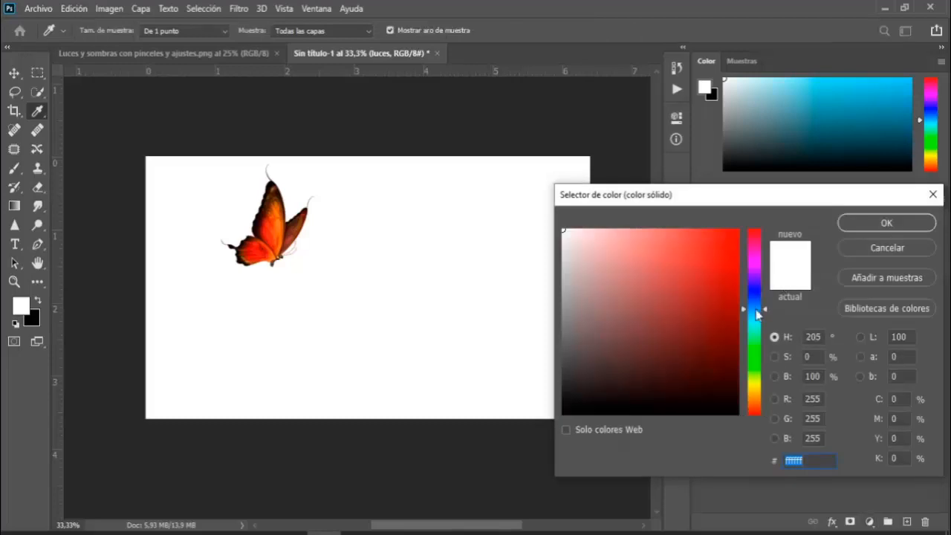
mouse_move(757, 311)
mouse_down()
mouse_move(756, 324)
mouse_move(748, 307)
mouse_move(757, 316)
mouse_up()
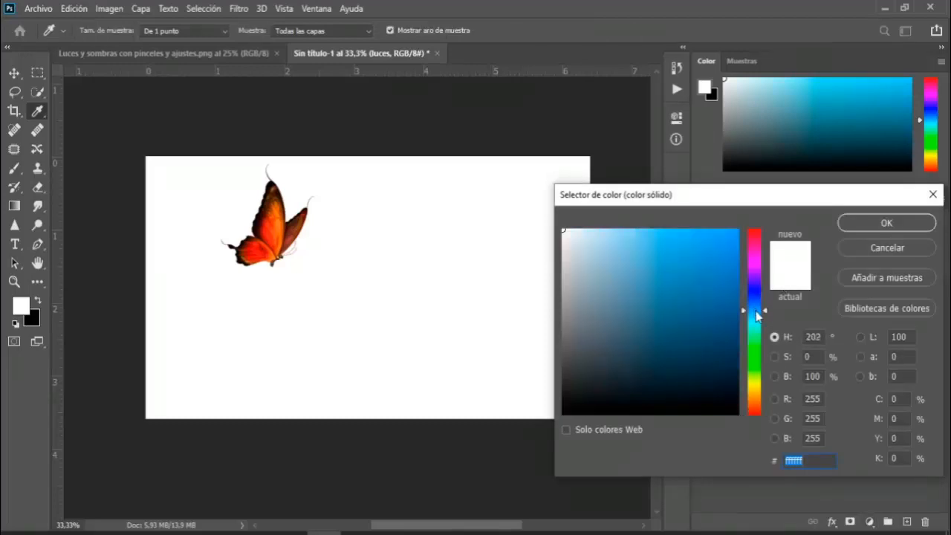
drag(716, 253, 736, 230)
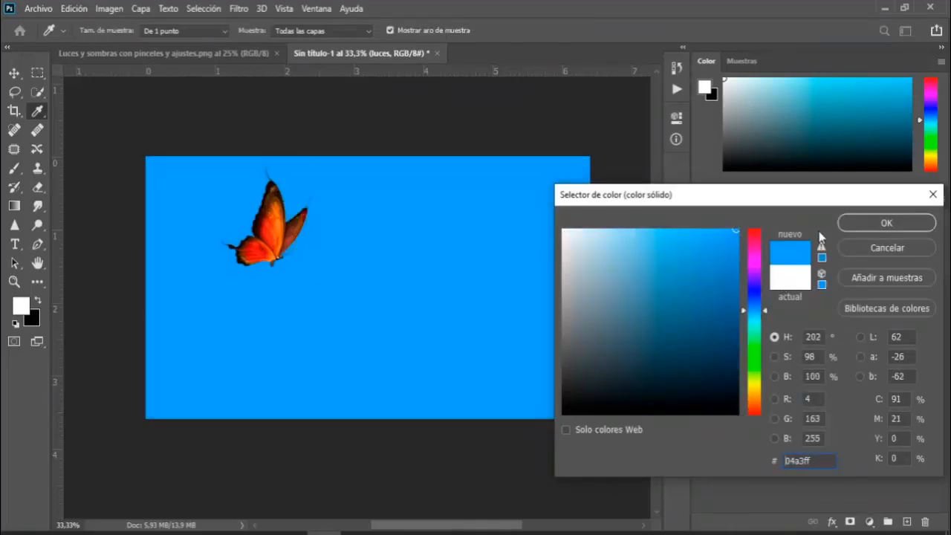
click(861, 224)
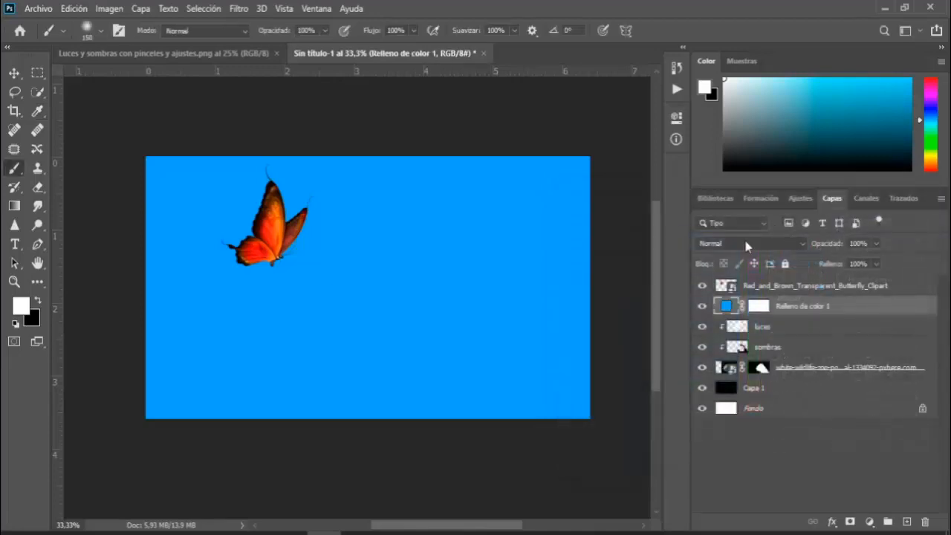
- Set the blue fill layer's blend mode to Subexponer color and compare the montage with the reference image
click(747, 245)
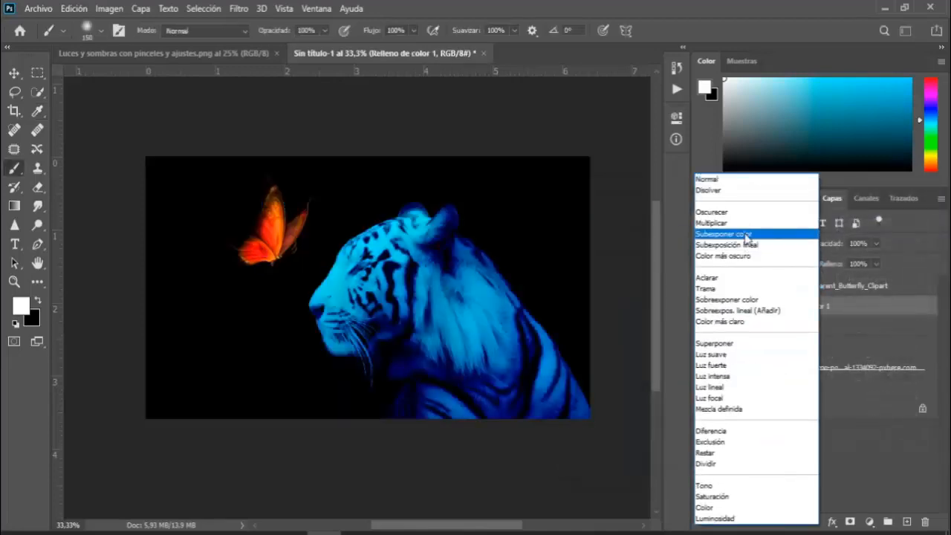
click(746, 237)
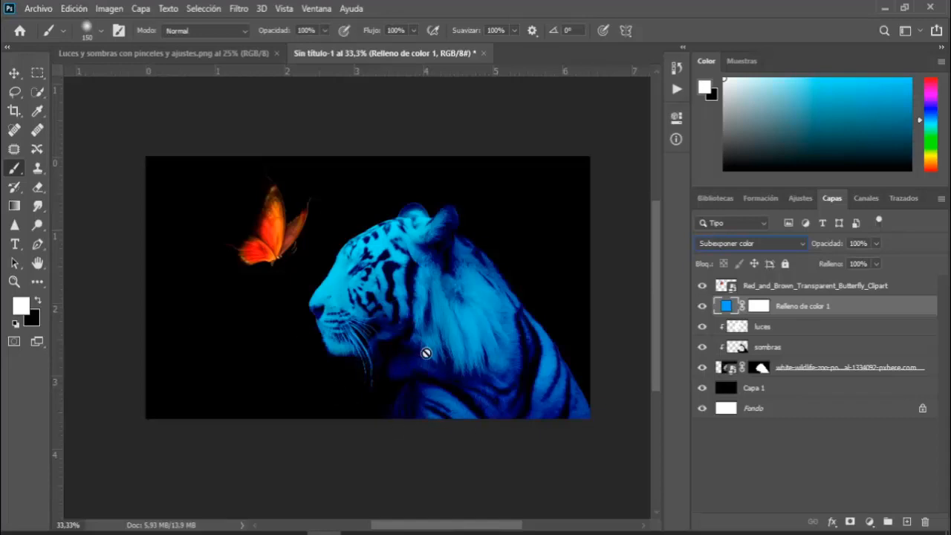
click(261, 55)
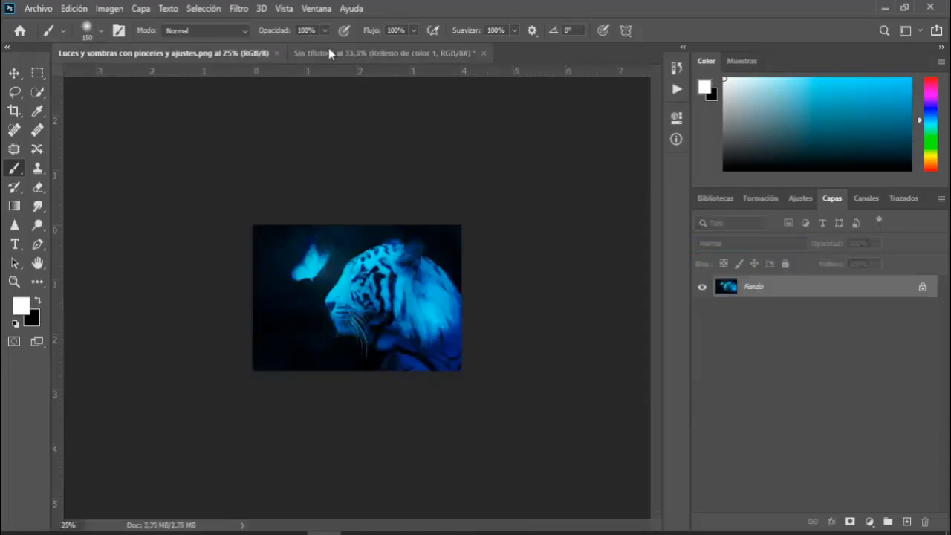
click(332, 54)
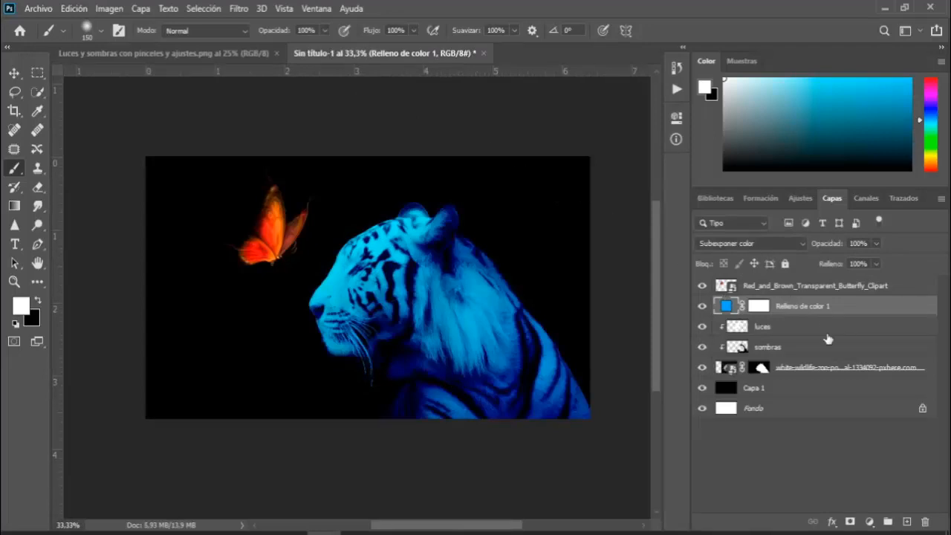
- Group the blue fill, luces, sombras and tiger layers and name the group tigre
shift+click(847, 372)
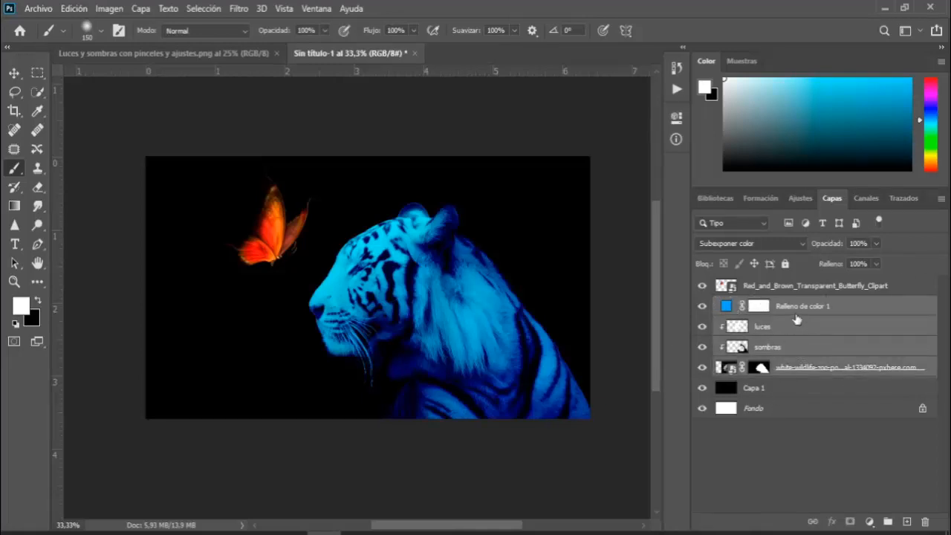
key(ctrl+g)
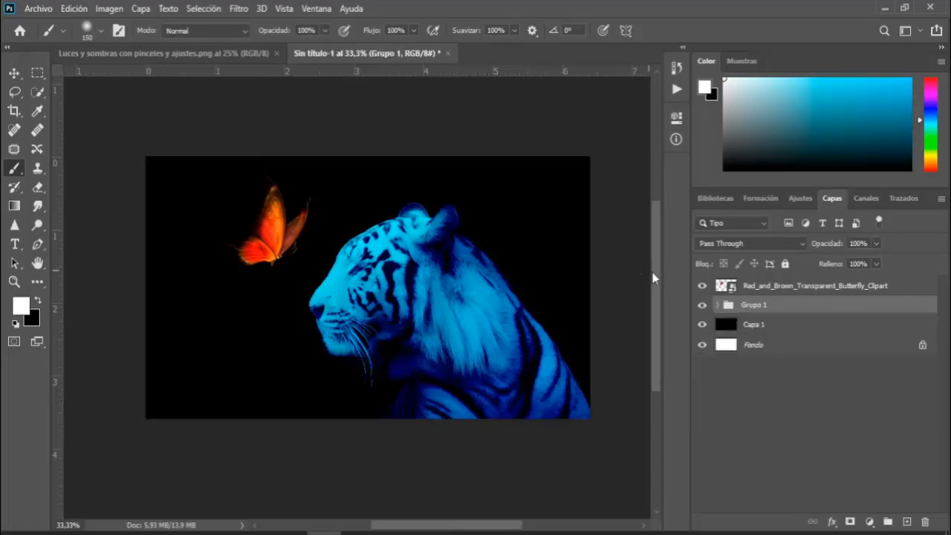
double_click(751, 305)
text(tigre)
key(Return)
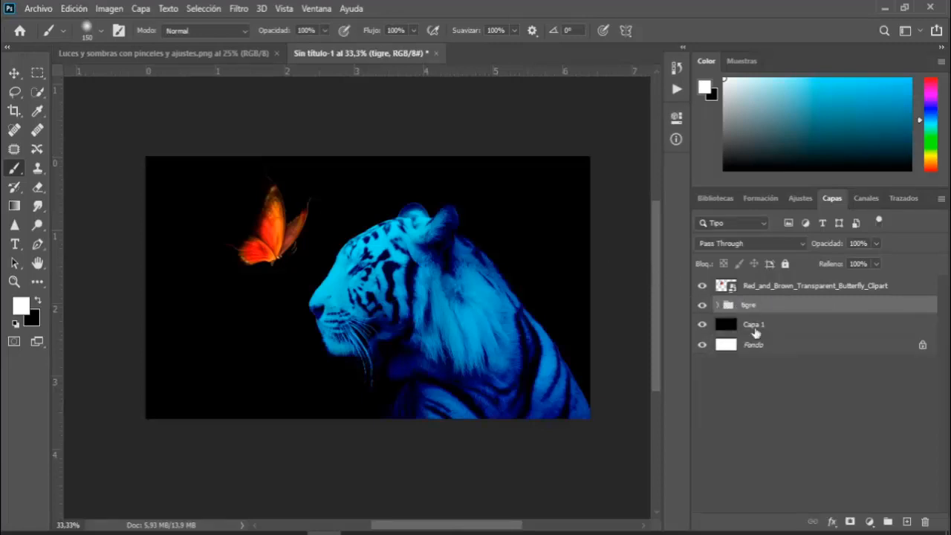
- Rasterize the butterfly smart object layer
click(773, 291)
right_click(772, 290)
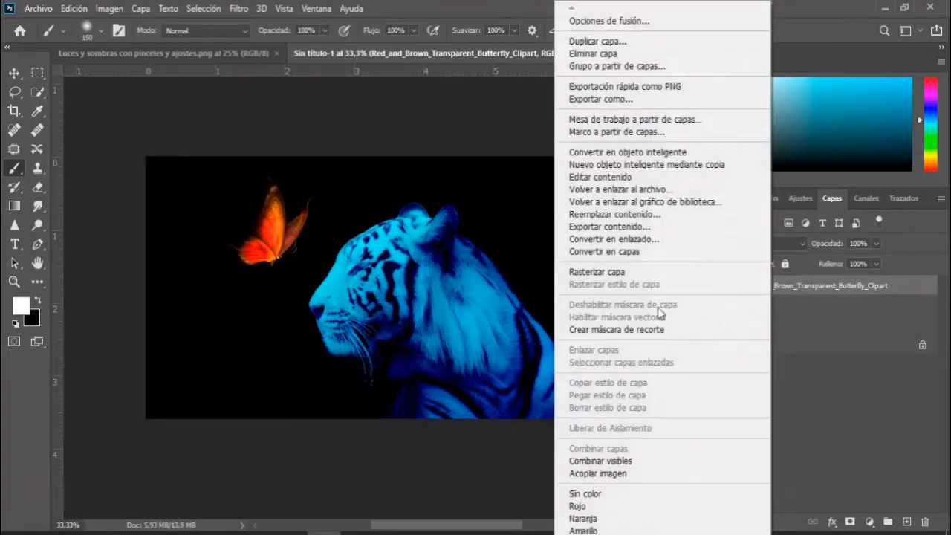
click(640, 272)
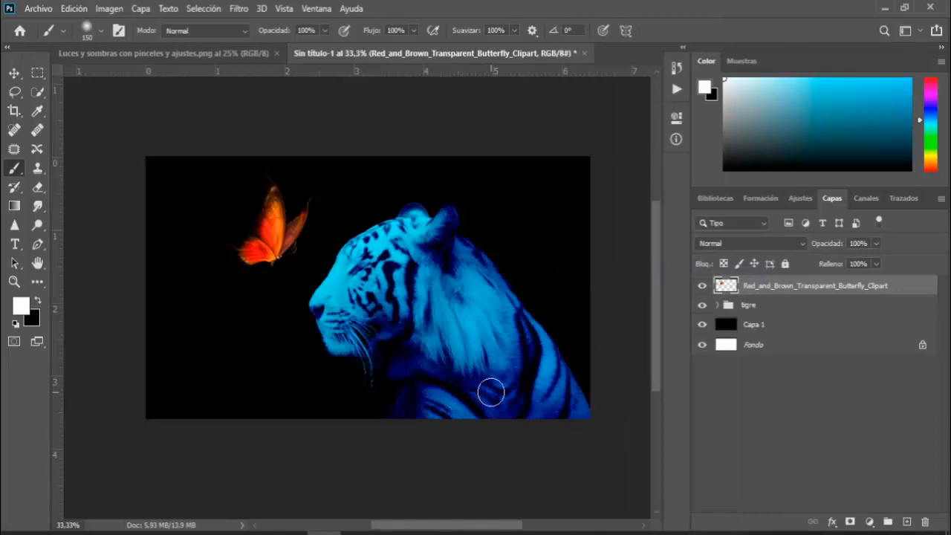
- Create a gradient fill layer above the butterfly using the Azul_20 preset from the Azules gradients
click(871, 522)
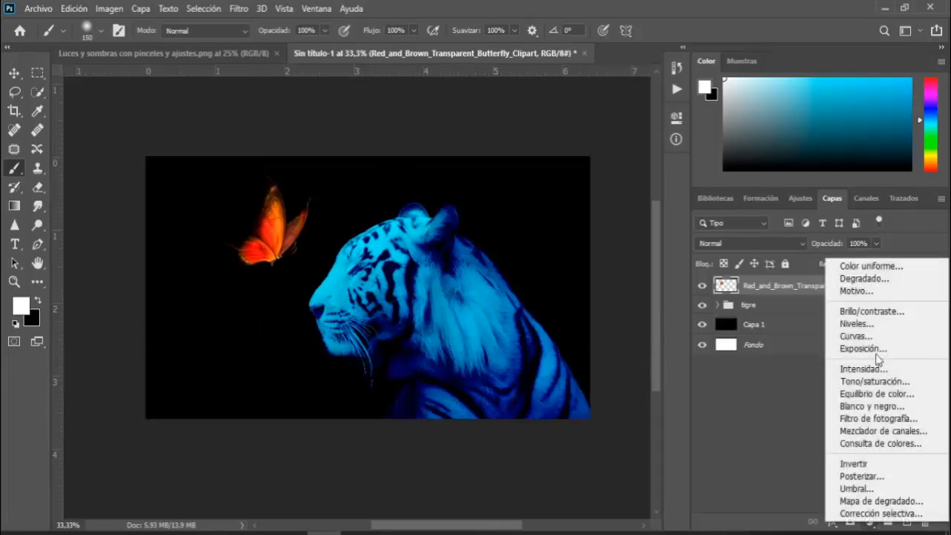
click(864, 278)
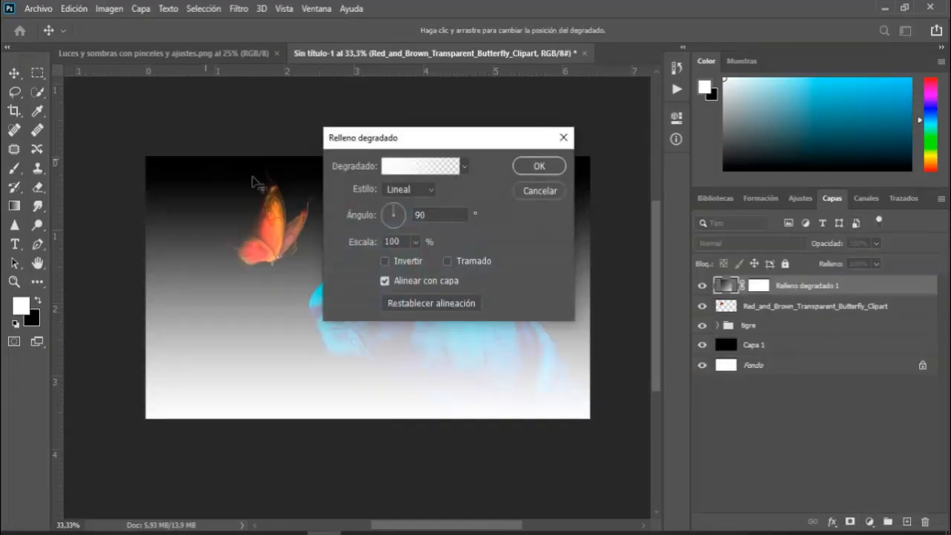
click(431, 166)
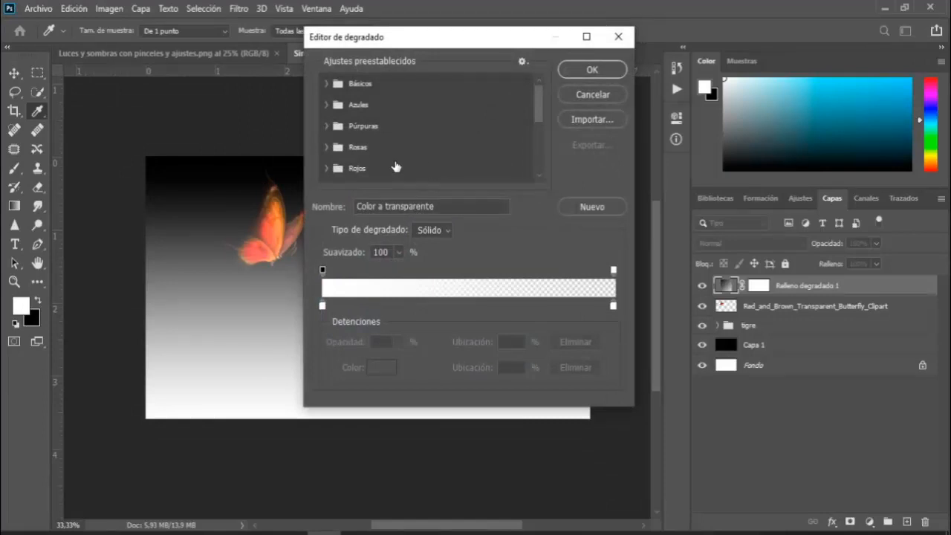
click(327, 106)
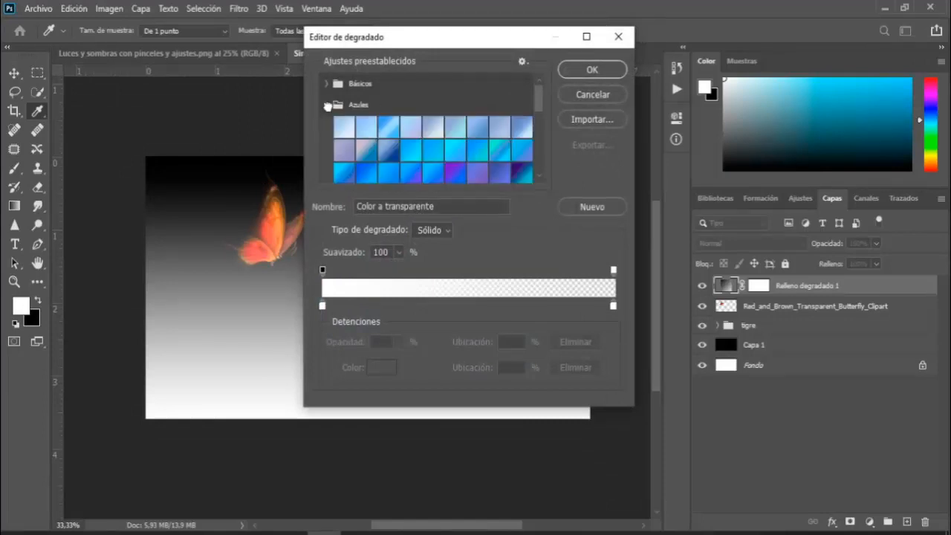
drag(540, 94, 532, 85)
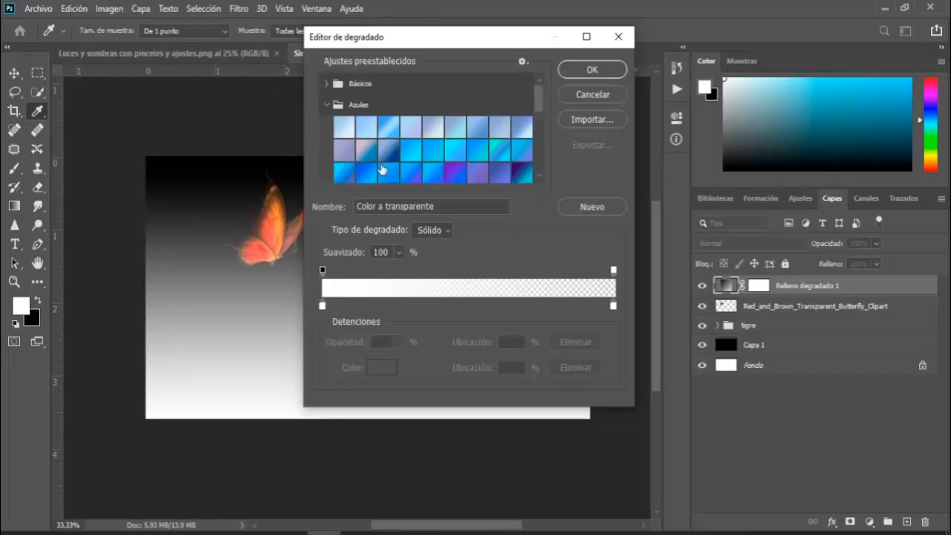
scroll(540, 102, down, 2)
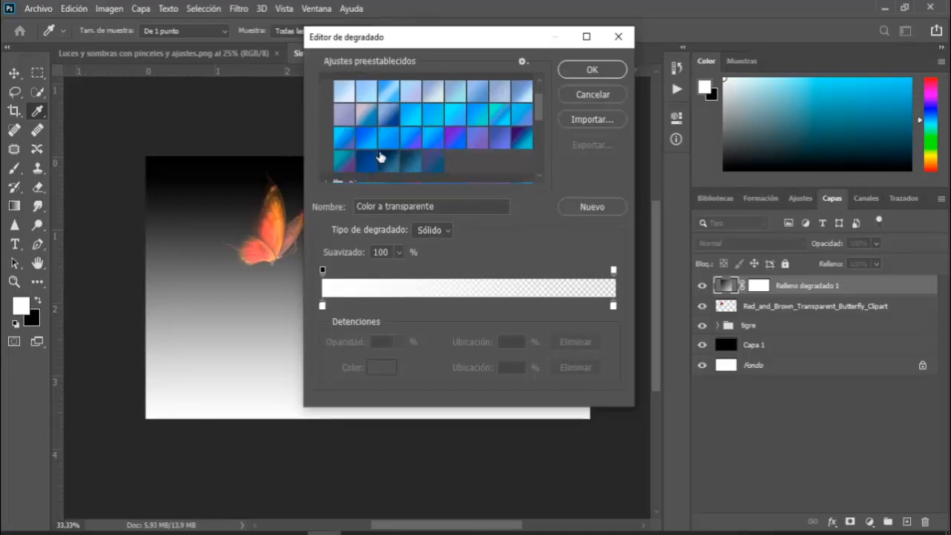
click(369, 139)
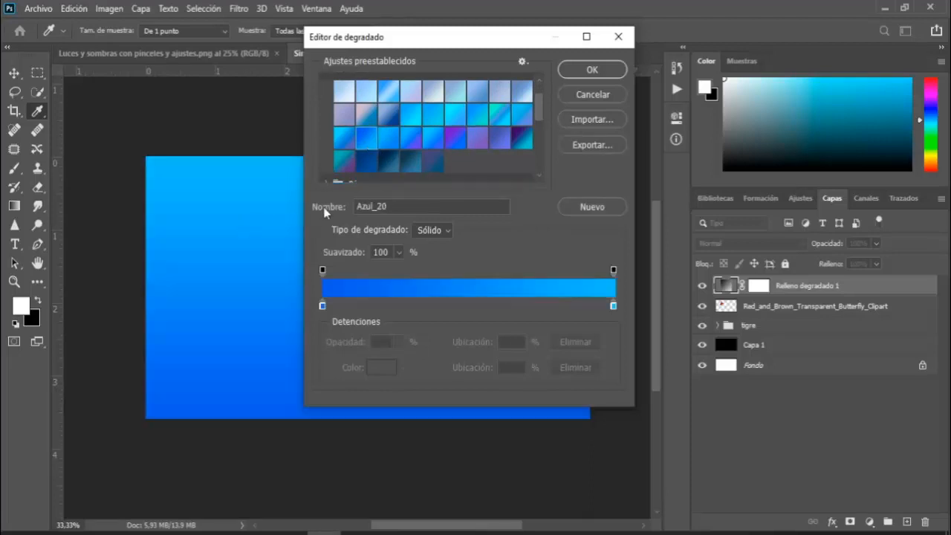
- Move the gradient's light blue color stop to a location of 49%
drag(369, 30, 379, 26)
click(322, 306)
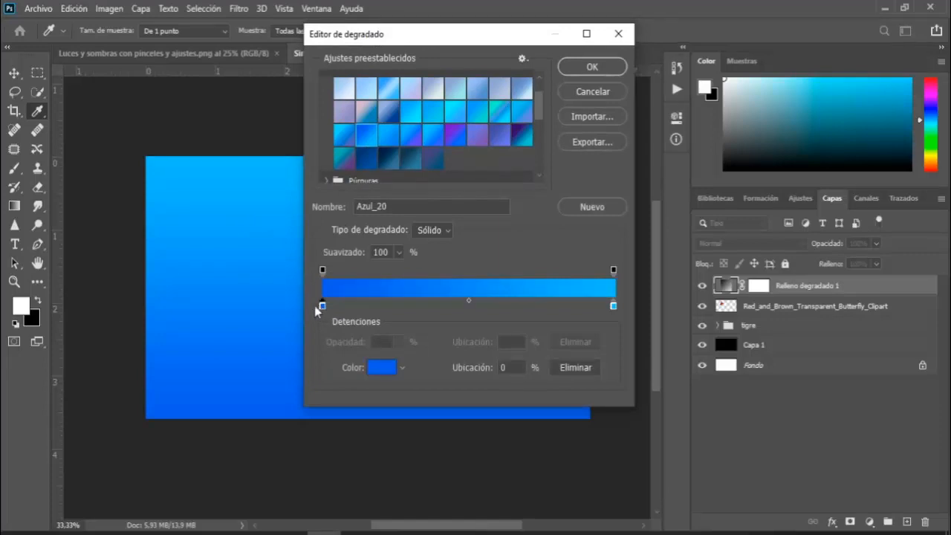
drag(614, 306, 467, 298)
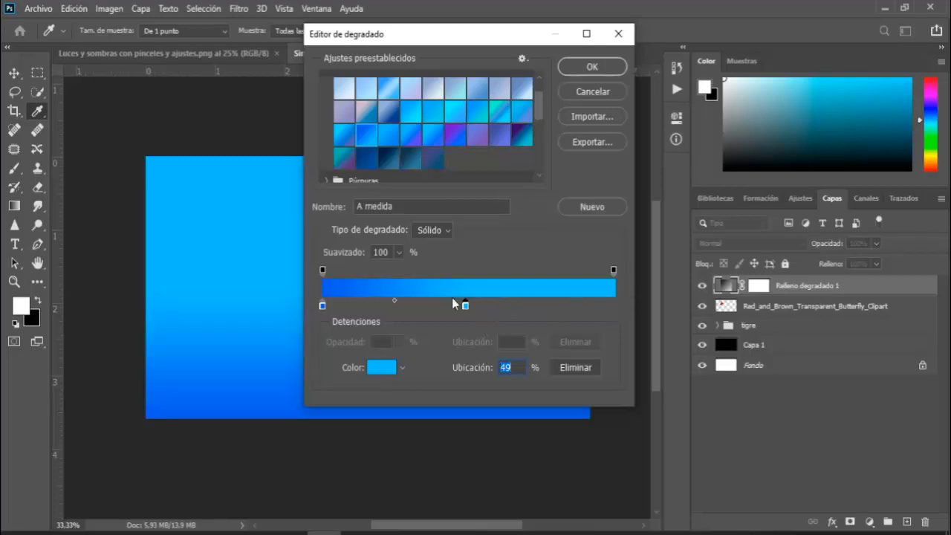
click(564, 305)
drag(563, 305, 633, 311)
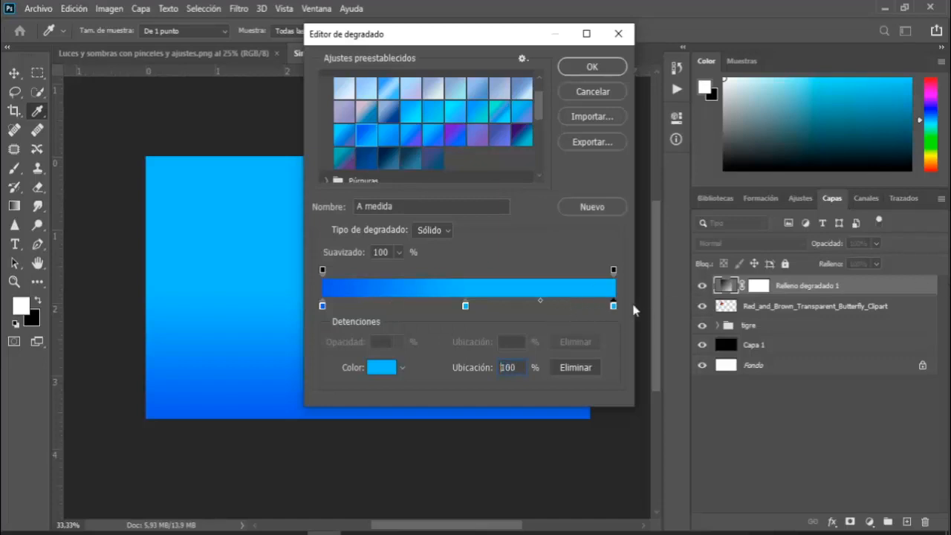
click(588, 367)
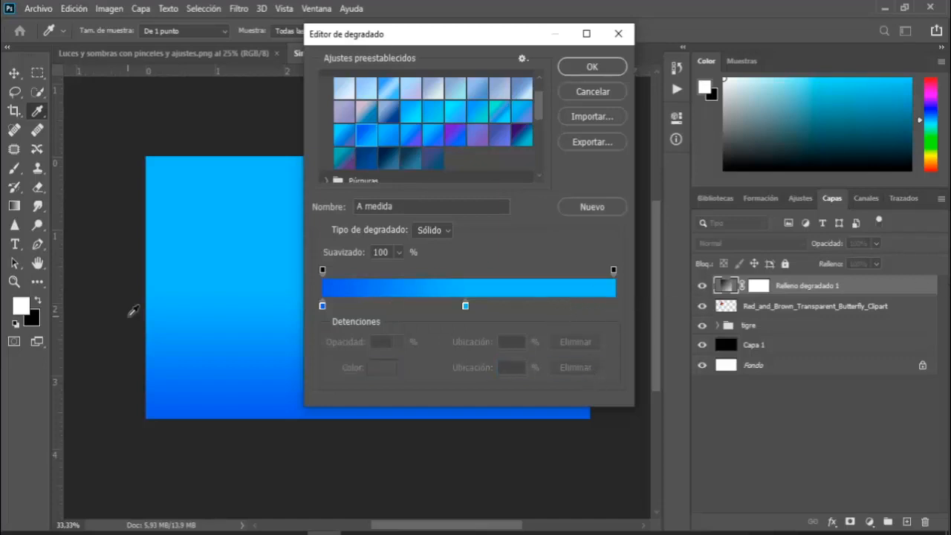
- Add a third color stop at 100% to the gradient, matching the first stop's blue (015eea), and apply the gradient fill
click(549, 305)
drag(548, 312, 648, 320)
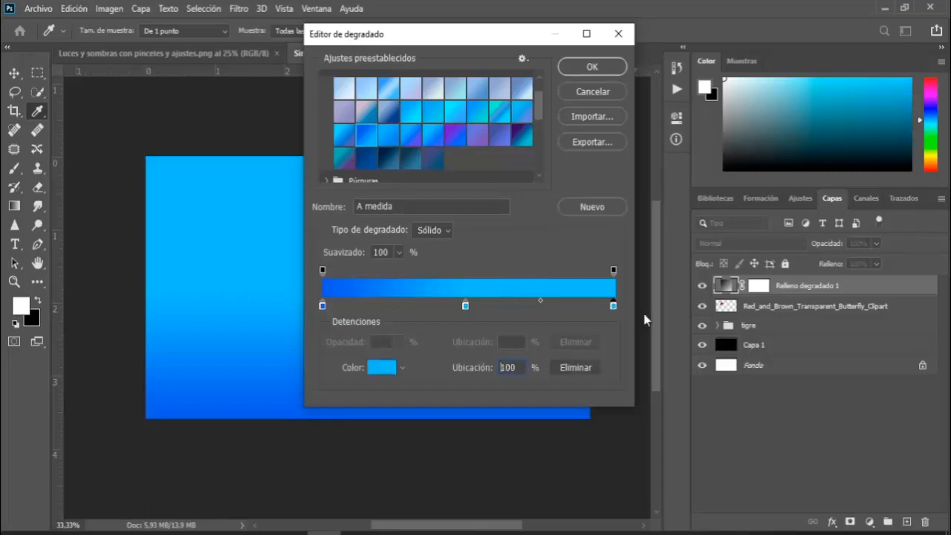
click(323, 307)
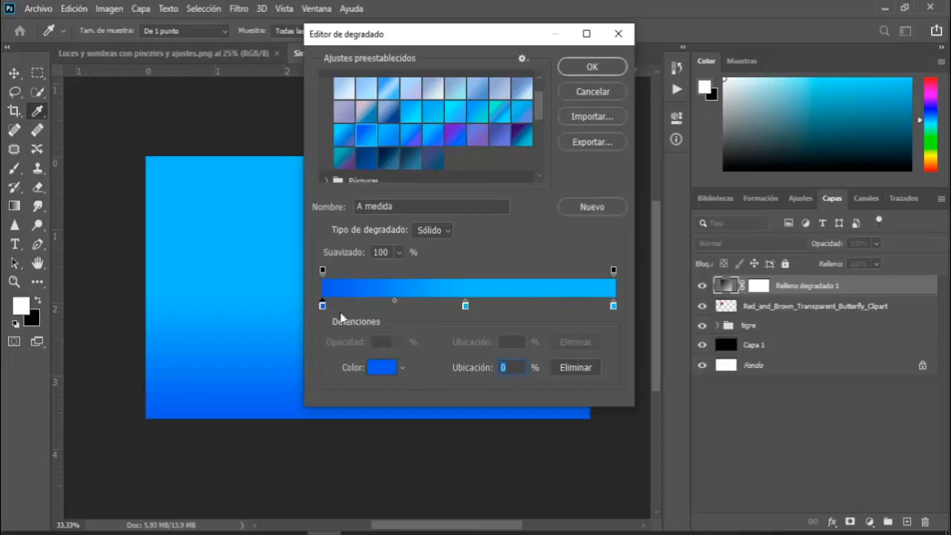
click(383, 370)
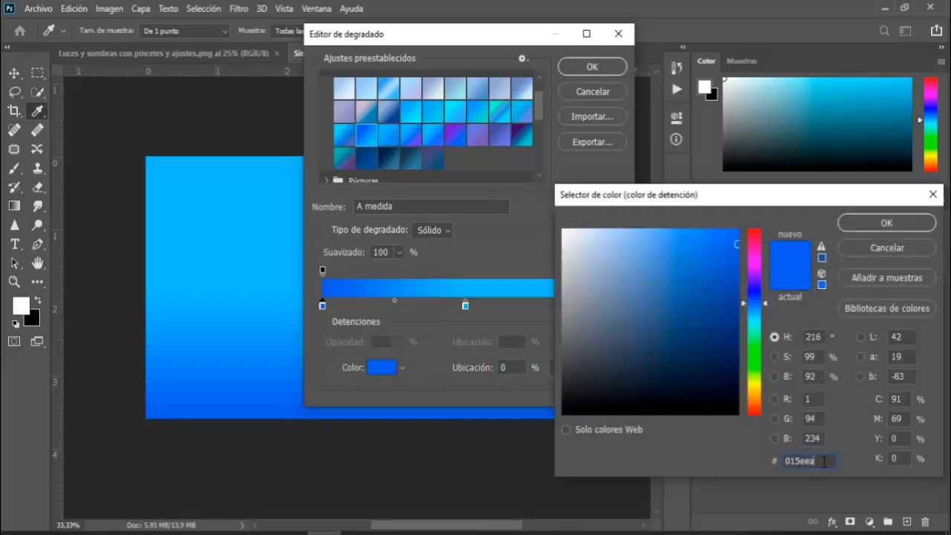
click(871, 221)
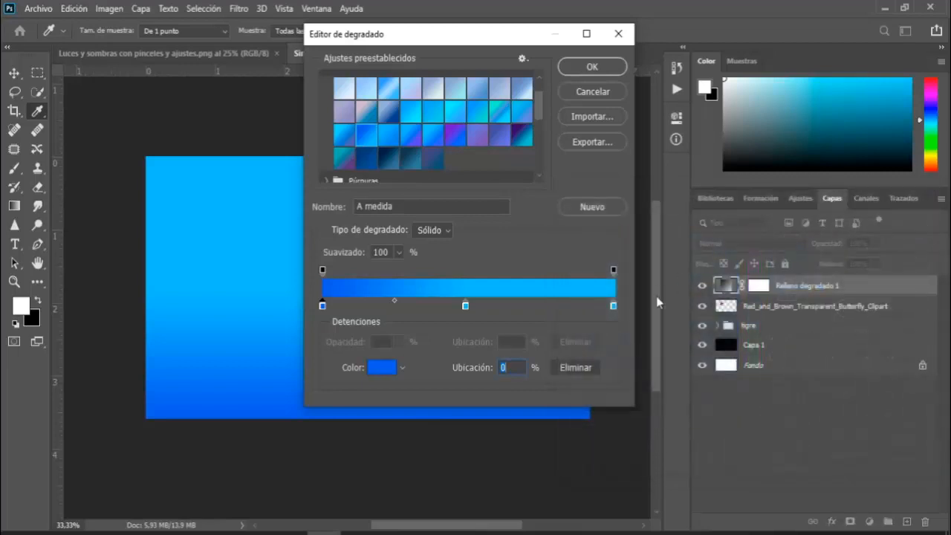
click(614, 307)
click(382, 370)
text(015eea)
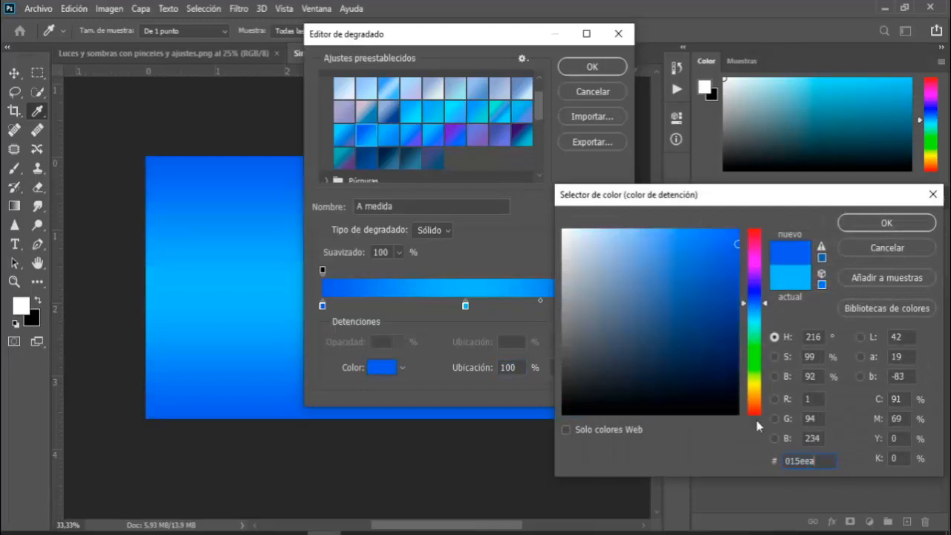
click(909, 228)
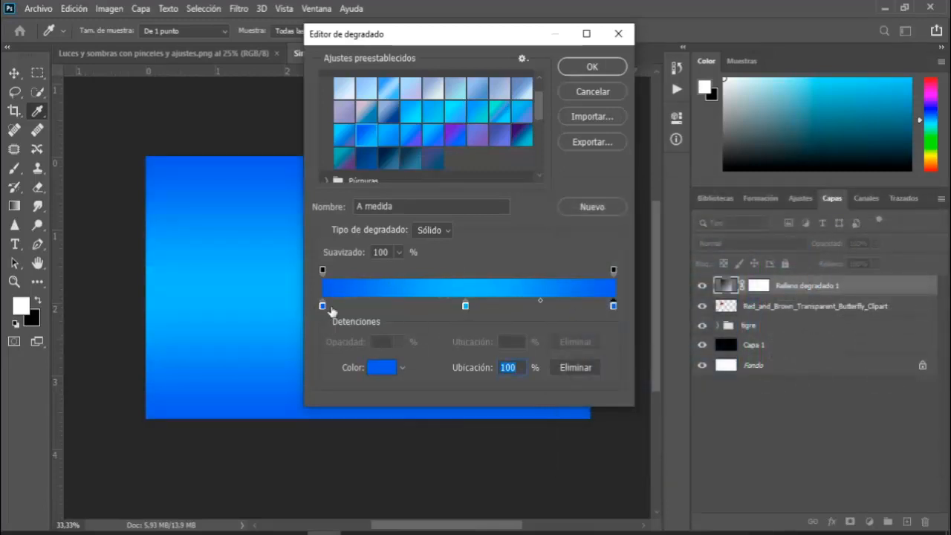
click(587, 67)
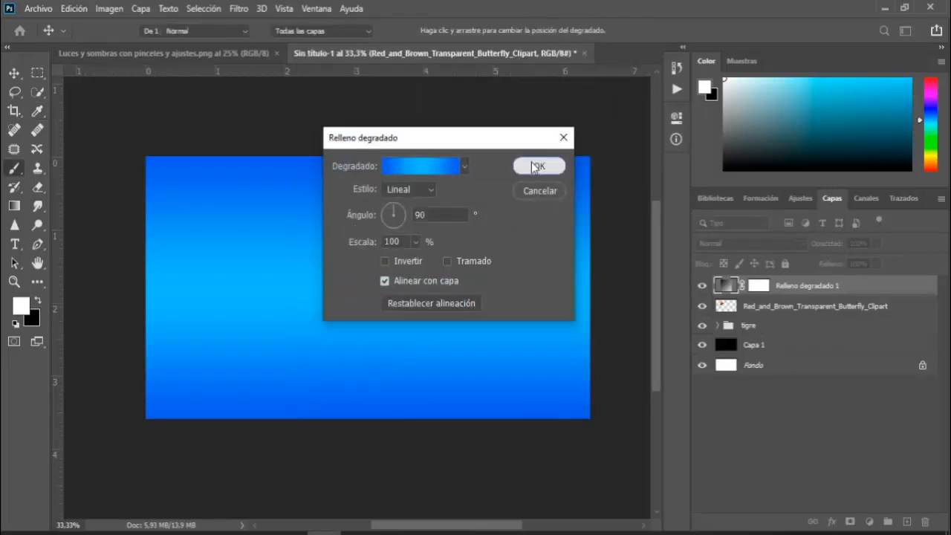
click(535, 166)
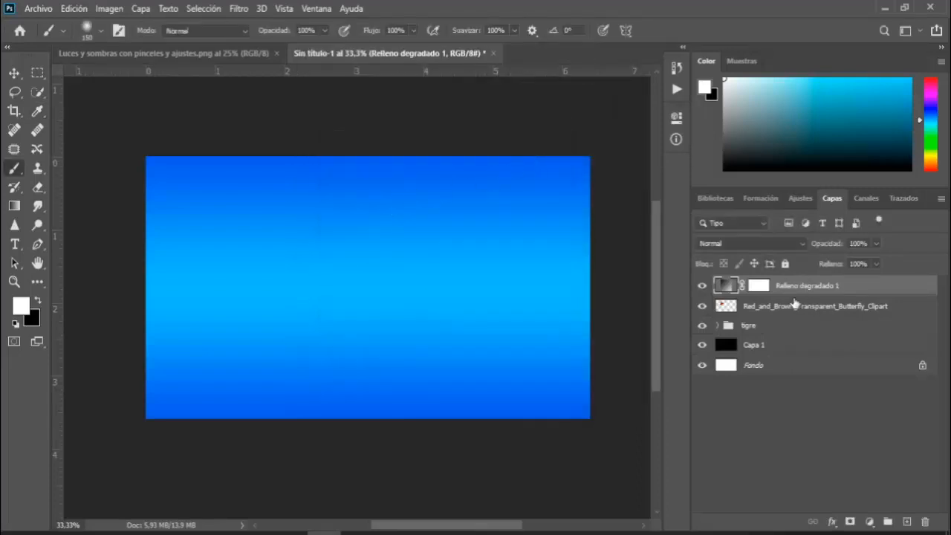
- Set the gradient fill layer's blending mode to Color and clip the layer to the butterfly layer
click(747, 244)
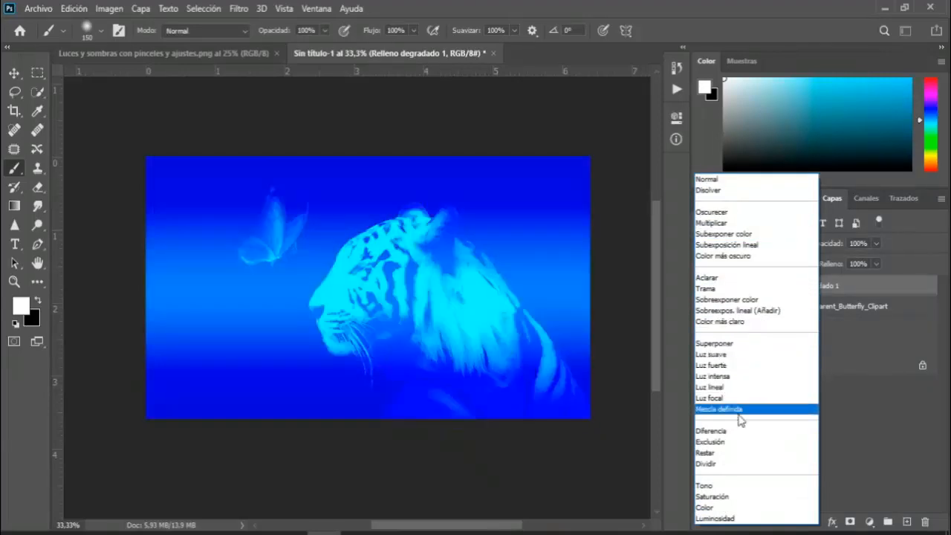
click(732, 510)
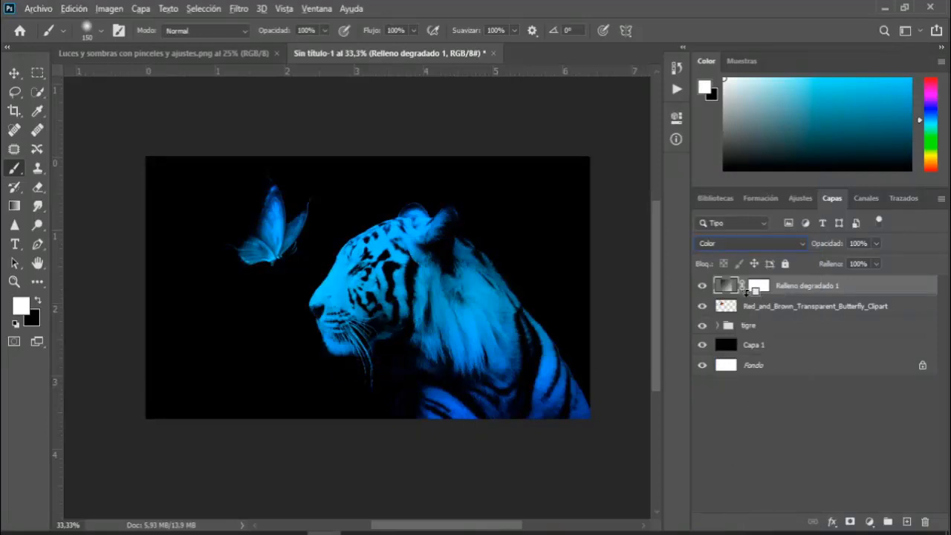
right_click(803, 293)
click(701, 281)
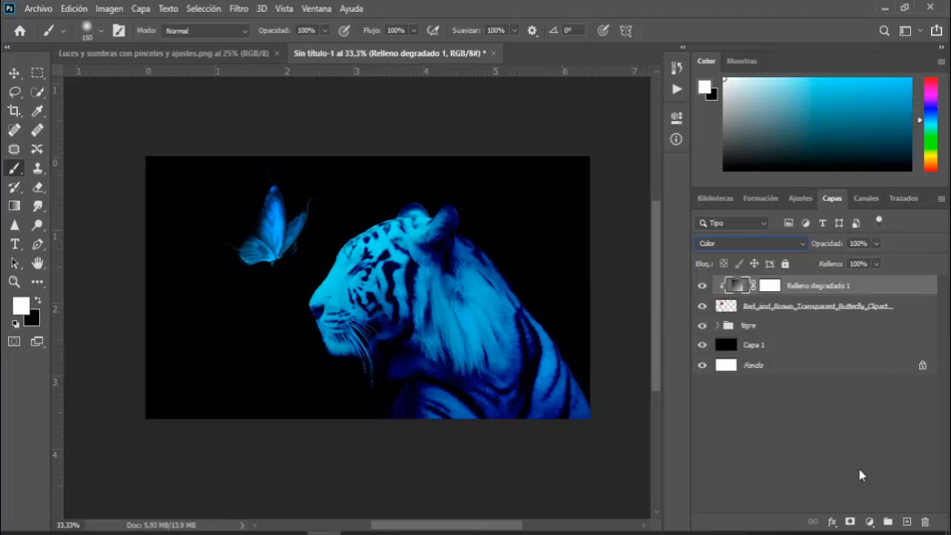
- Add a new empty layer above the gradient fill and clip it to the butterfly
click(906, 522)
right_click(747, 288)
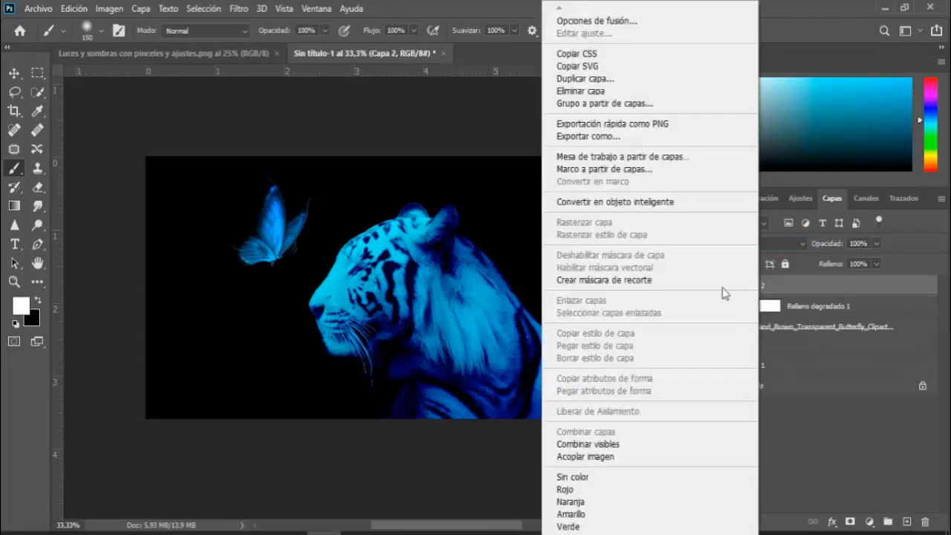
click(664, 280)
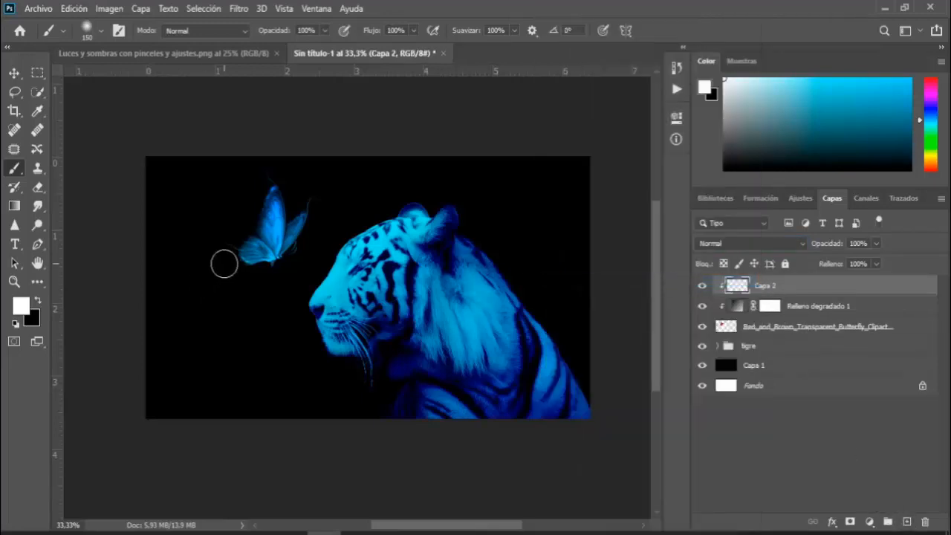
- Paint white over the butterfly's wings with a 258 px soft brush and set the layer's blending mode to Luz suave
mouse_move(263, 246)
alt+mouse_down()
mouse_move(294, 219)
mouse_move(250, 279)
mouse_move(309, 250)
mouse_move(299, 231)
mouse_move(285, 235)
mouse_move(304, 272)
mouse_move(298, 238)
alt+mouse_up()
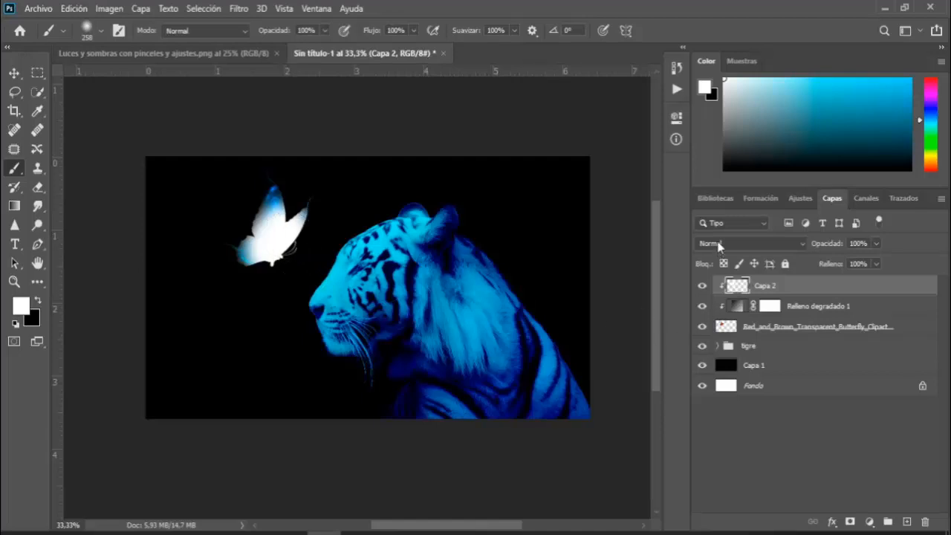
click(718, 246)
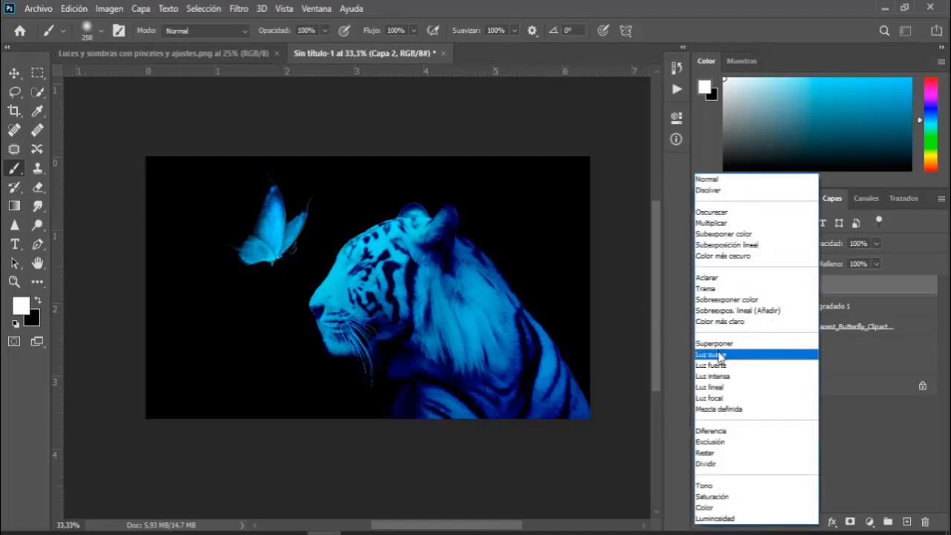
click(719, 354)
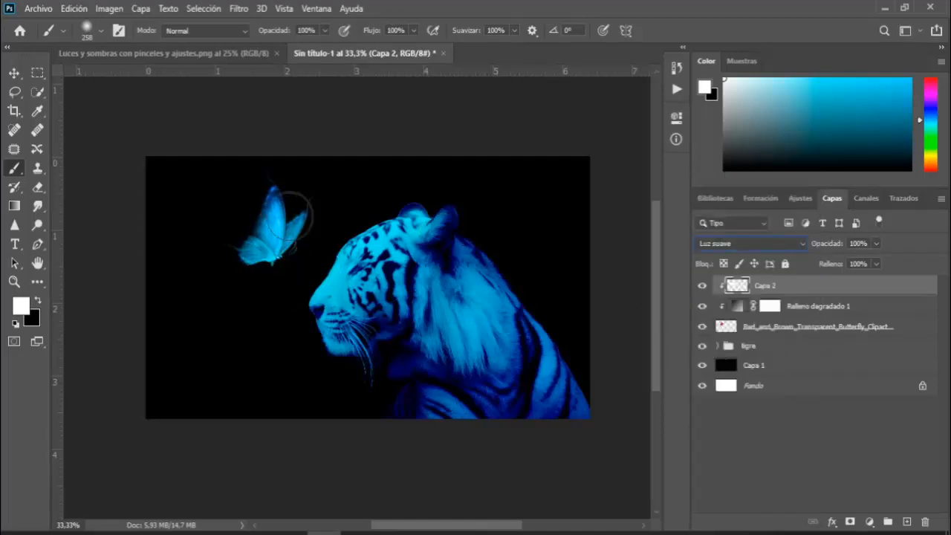
key(z)
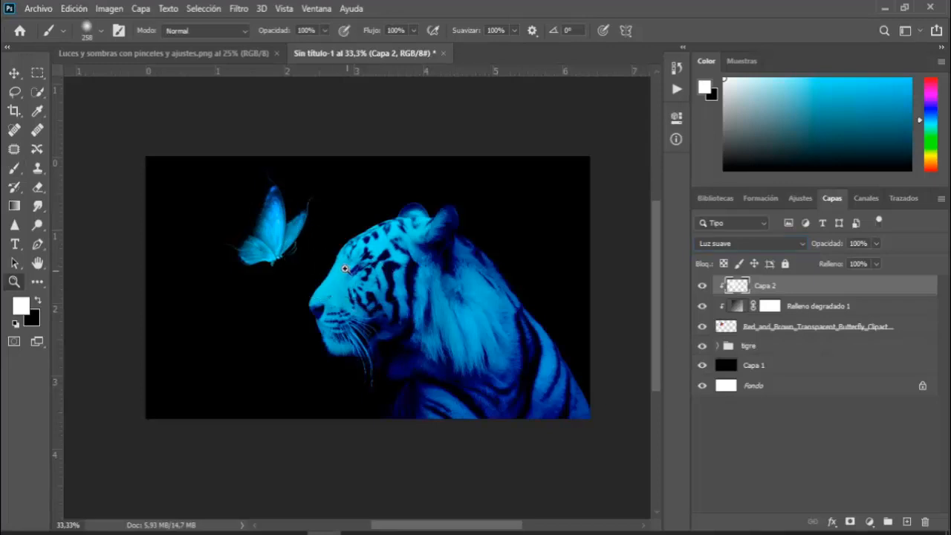
drag(346, 257, 374, 257)
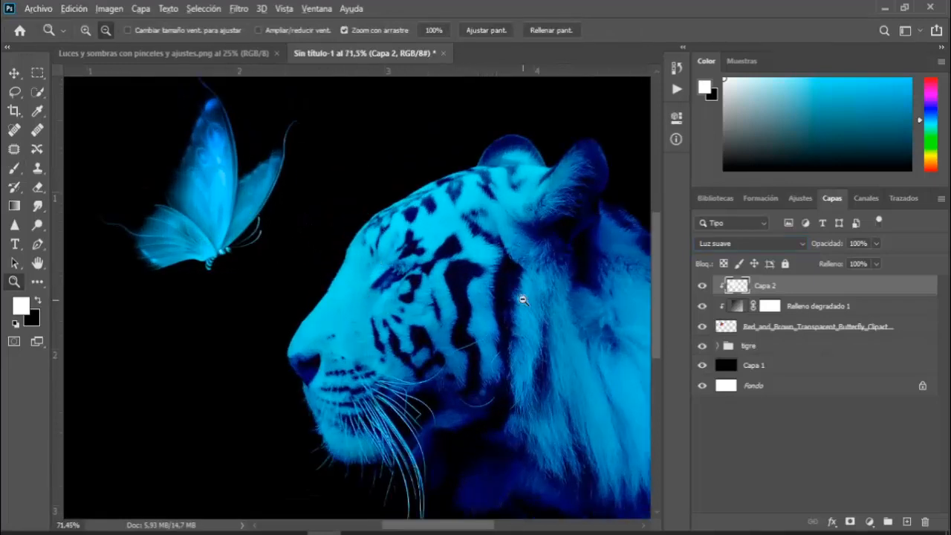
drag(513, 298, 483, 304)
drag(546, 309, 456, 330)
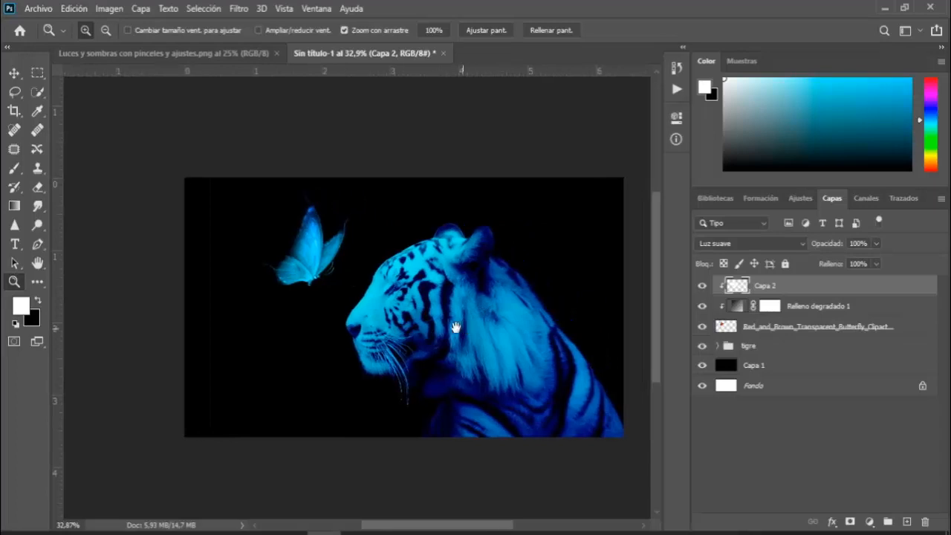
click(718, 347)
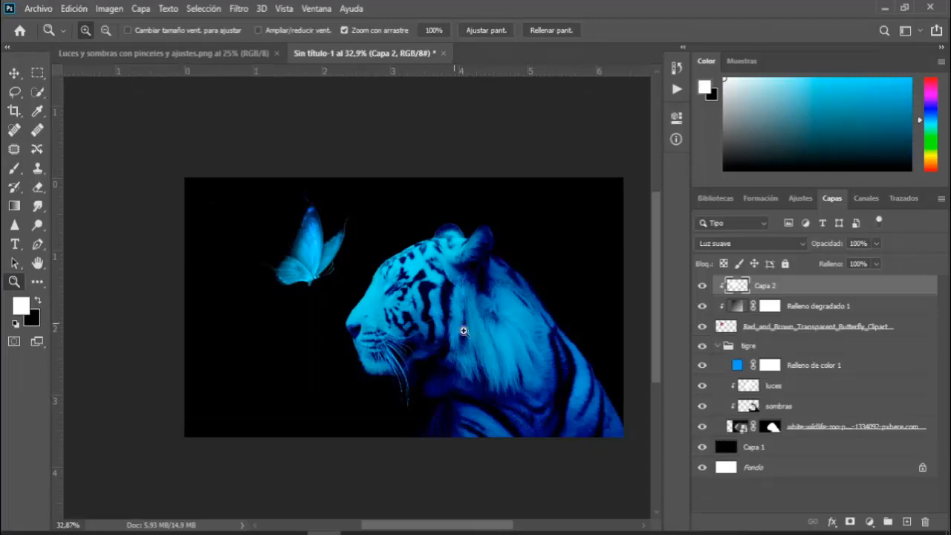
double_click(738, 365)
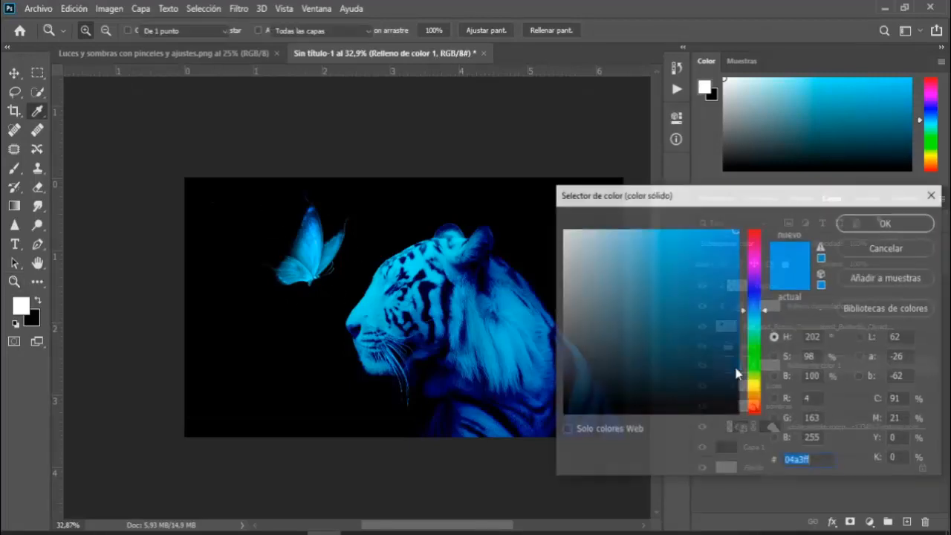
click(720, 245)
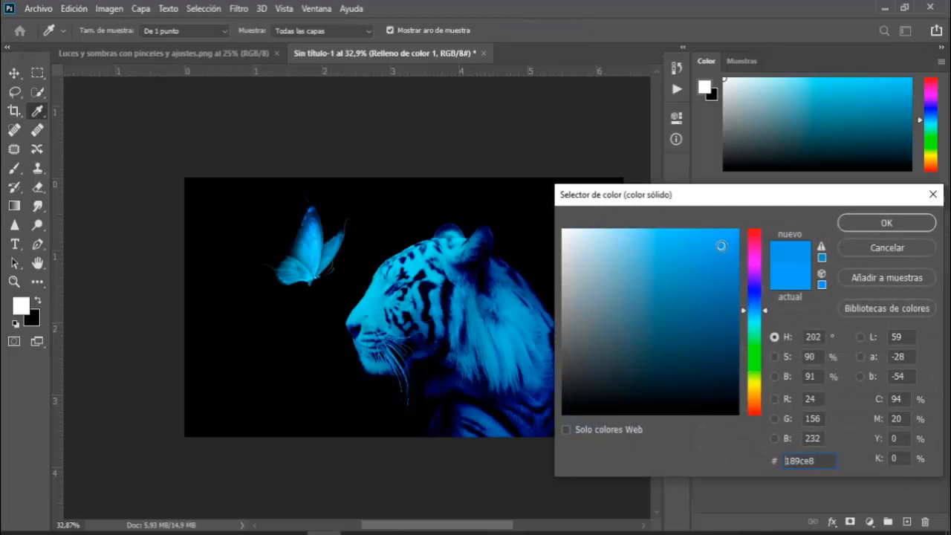
click(858, 253)
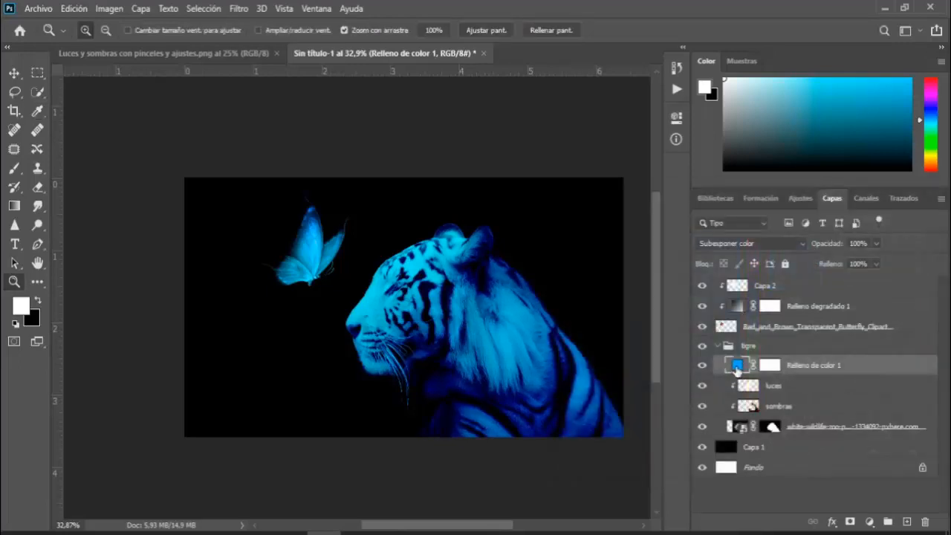
- Change the solid color fill in the tigre group to the cyan blue 09caf3
double_click(737, 365)
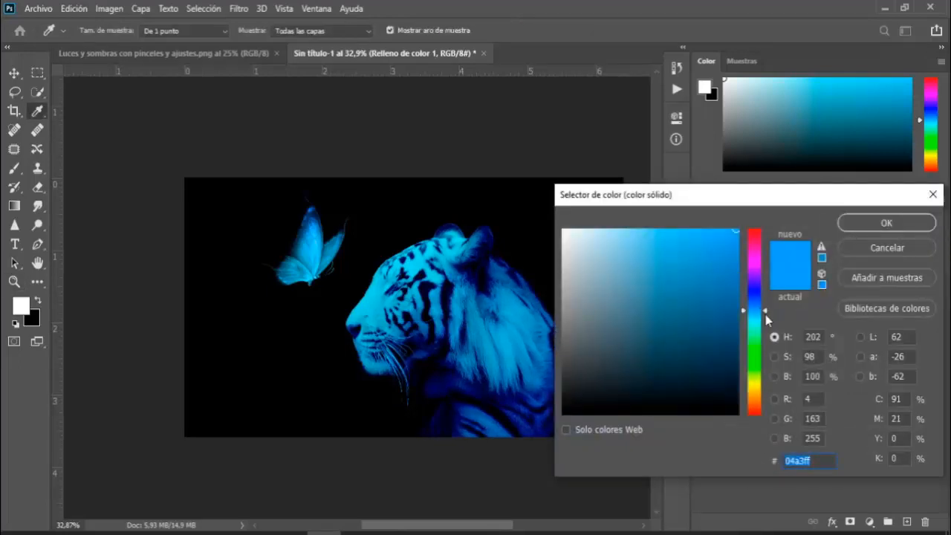
drag(758, 317, 767, 319)
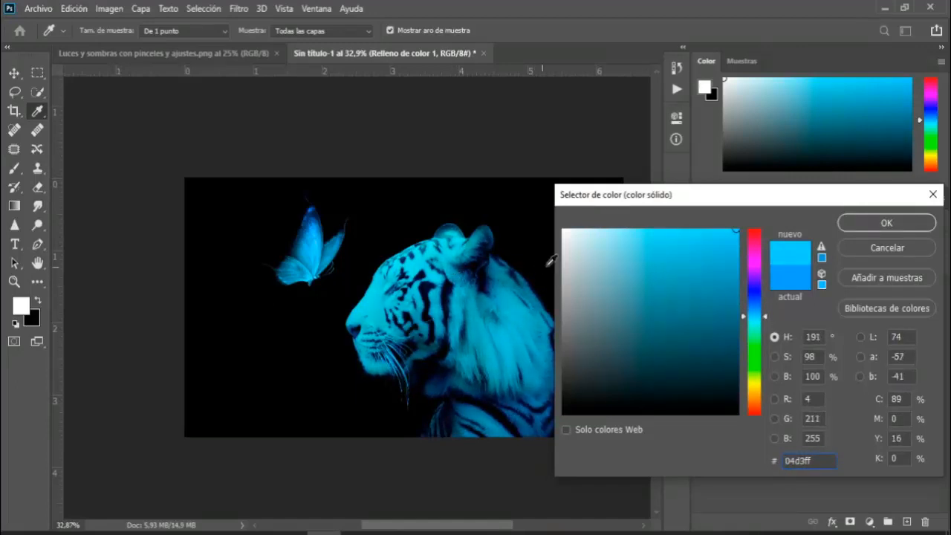
click(723, 251)
drag(723, 253, 732, 237)
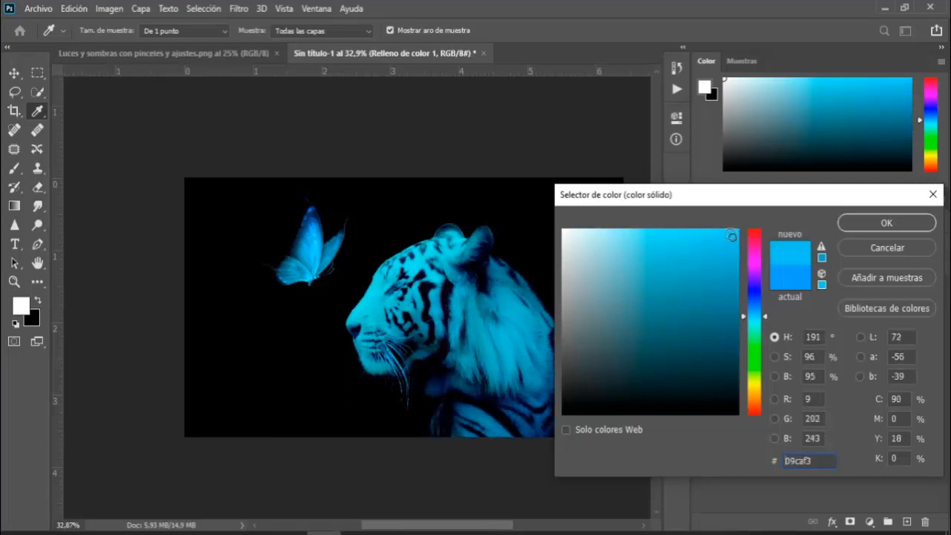
click(858, 224)
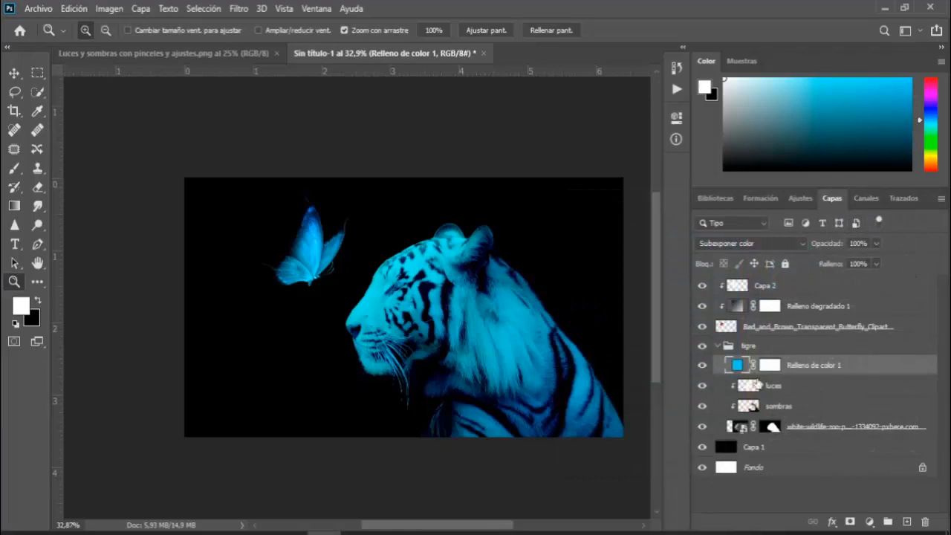
click(877, 243)
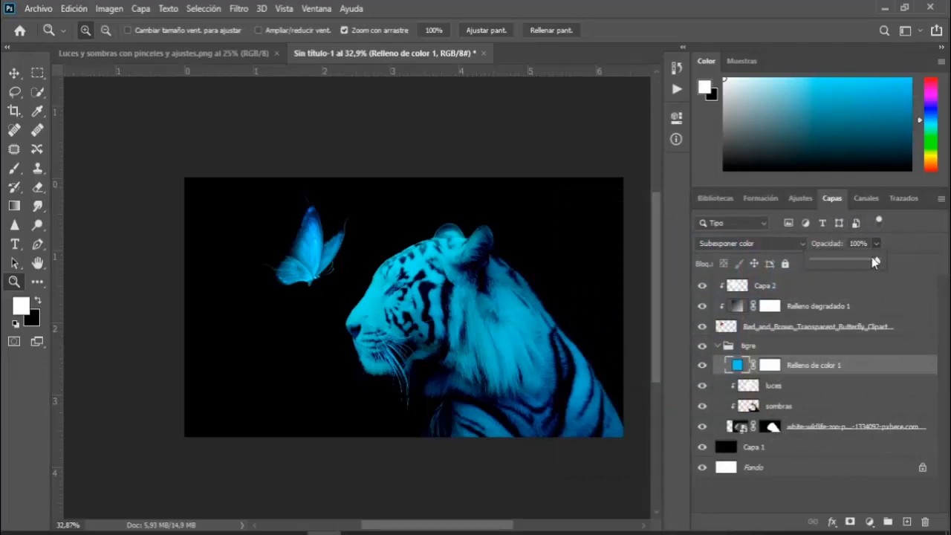
drag(822, 274, 868, 261)
click(878, 243)
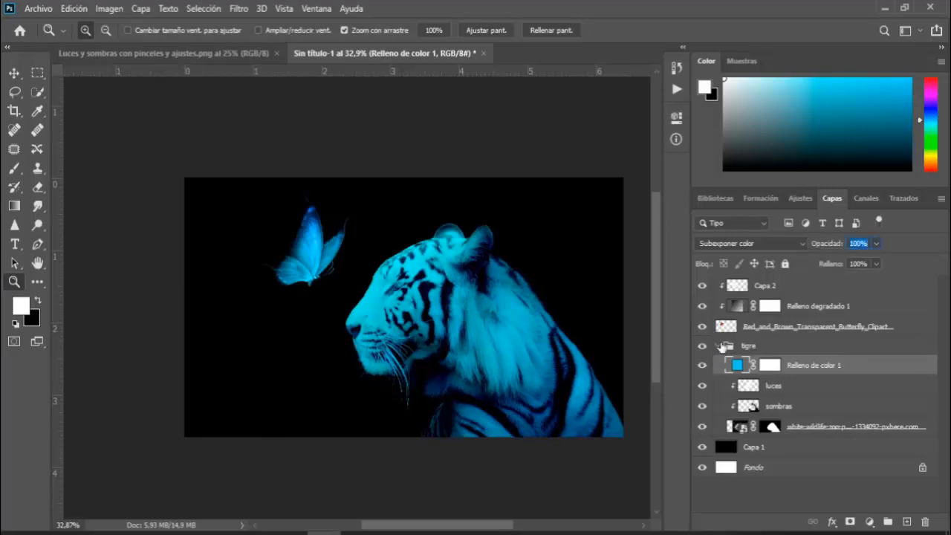
- Group the Capa 2, gradient fill and butterfly layers, name the group mariposa, and leave both groups collapsed
click(720, 346)
click(799, 283)
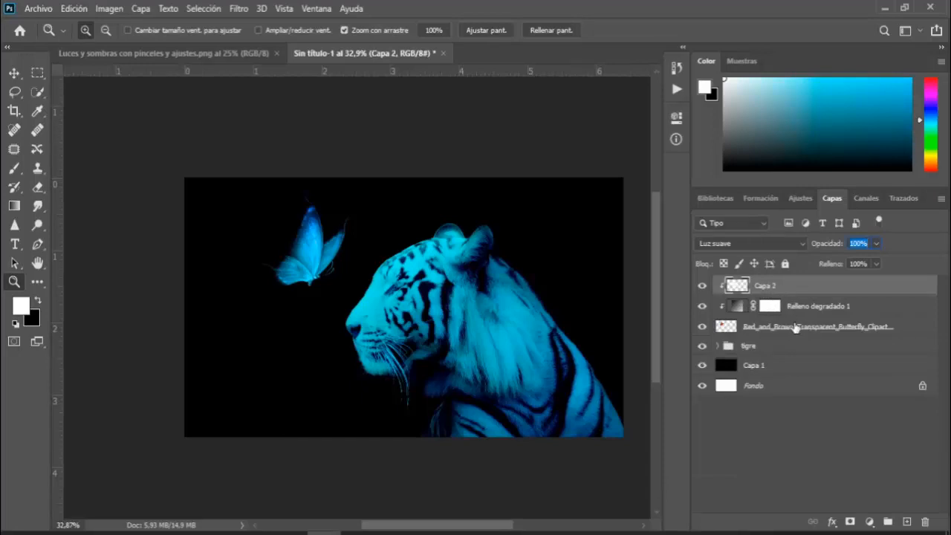
shift+click(795, 327)
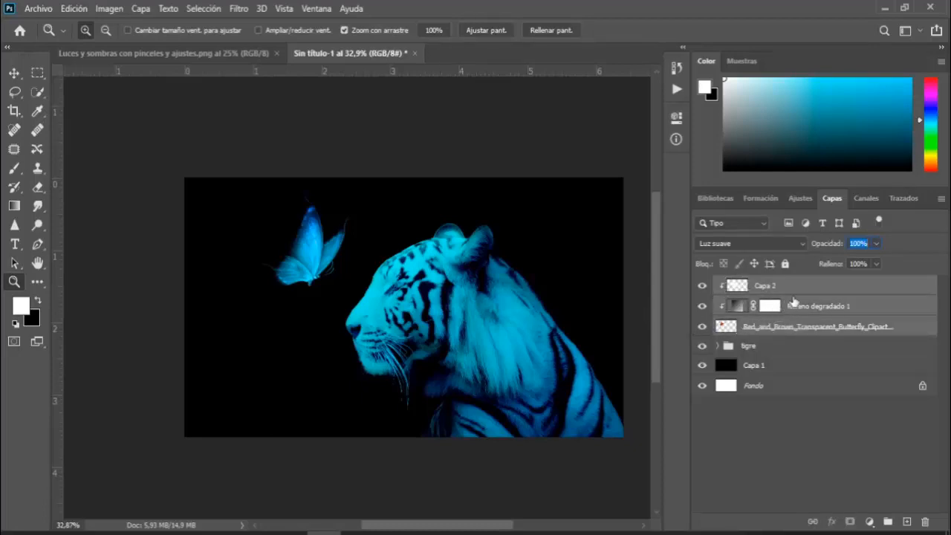
key(ctrl+g)
double_click(754, 283)
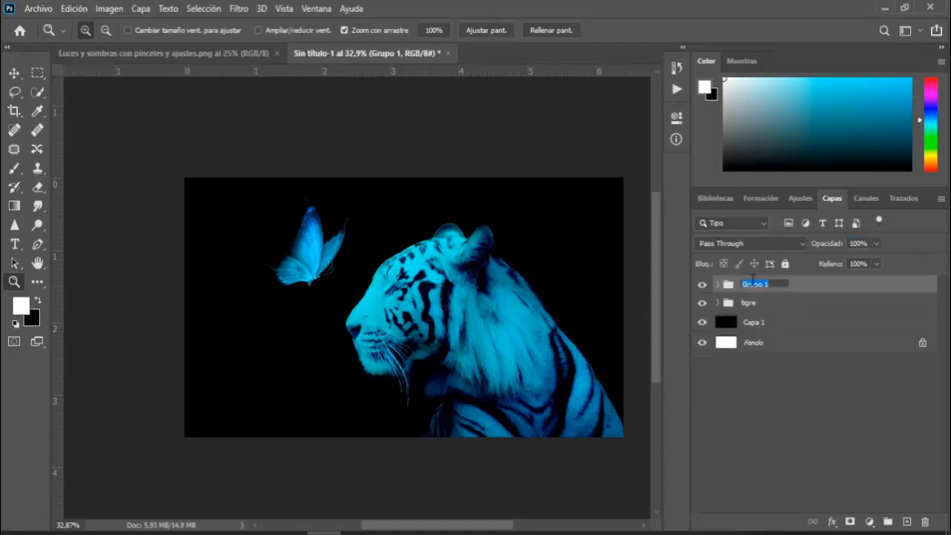
text(mario)
key(Return)
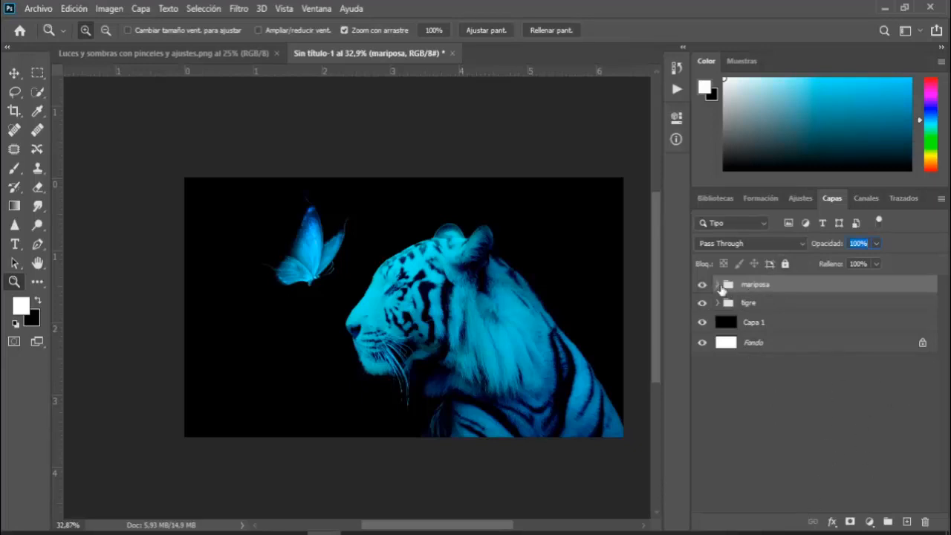
click(717, 286)
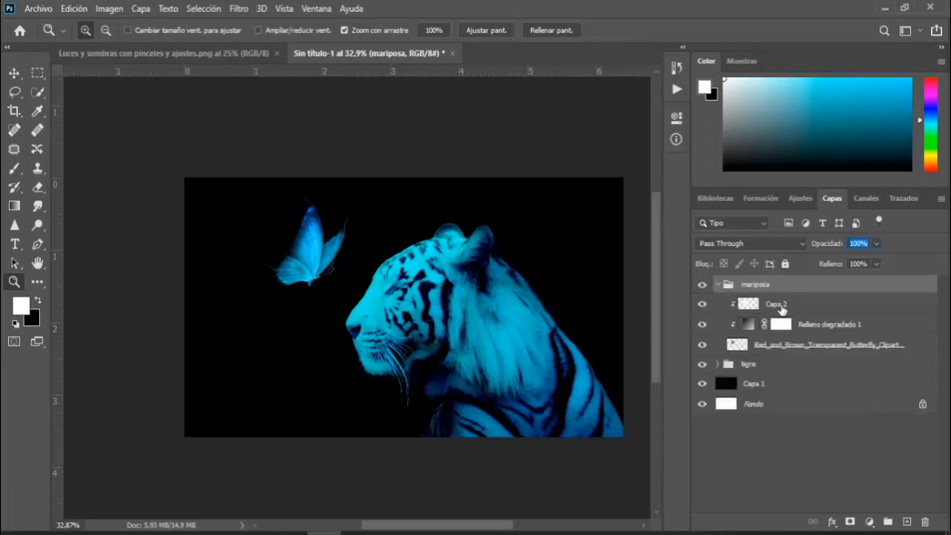
click(717, 285)
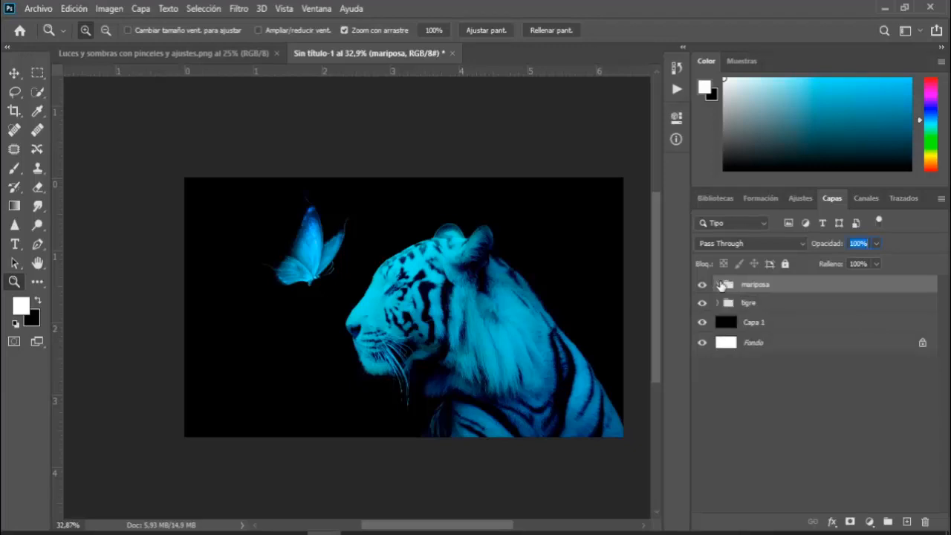
- Add a new empty layer above the mariposa group and ready the soft round Circular difuso brush at 495 px
click(906, 522)
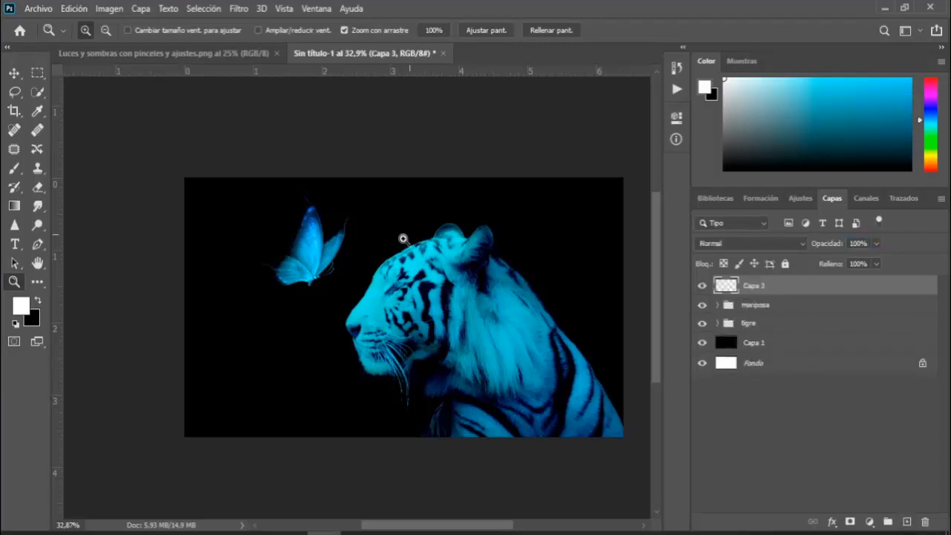
click(15, 168)
mouse_move(335, 297)
mouse_down()
mouse_move(373, 302)
mouse_move(373, 289)
mouse_up()
right_click(373, 289)
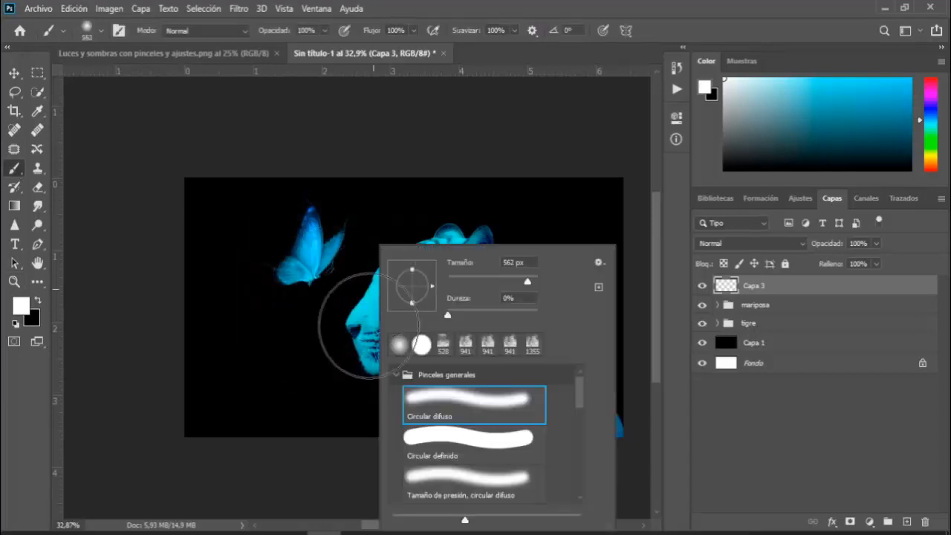
click(402, 346)
mouse_move(331, 241)
mouse_down()
mouse_move(321, 249)
mouse_move(338, 261)
mouse_move(331, 268)
mouse_up()
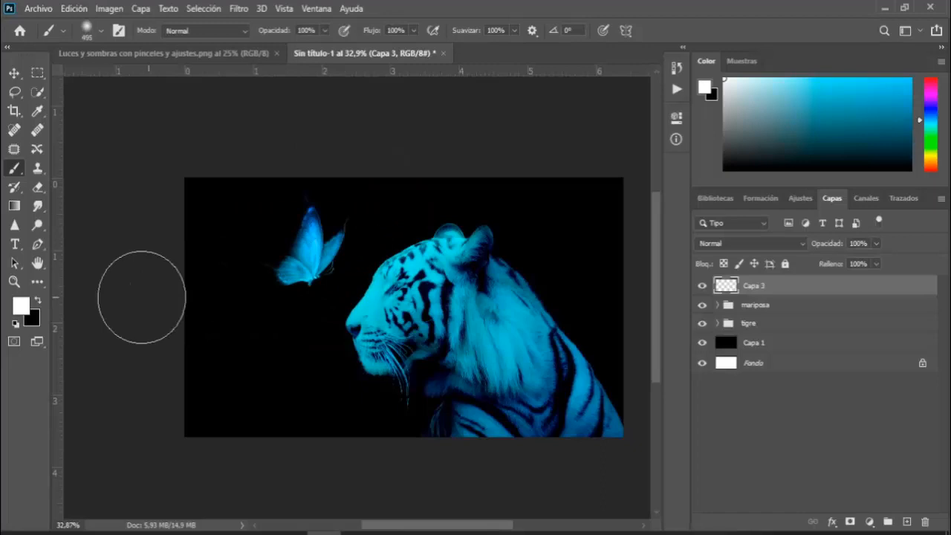
- Set the foreground color to a cyan sampled from the tiger's face
click(21, 305)
click(372, 291)
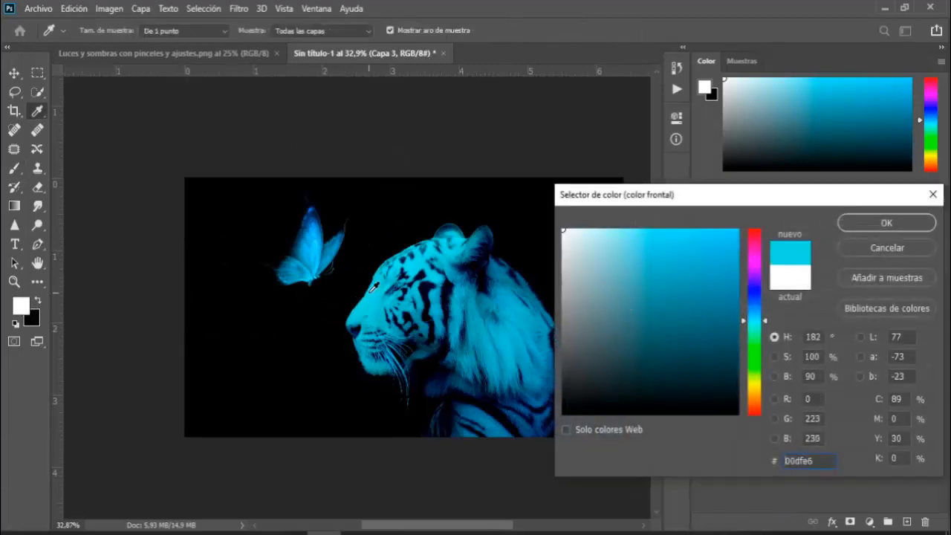
click(375, 290)
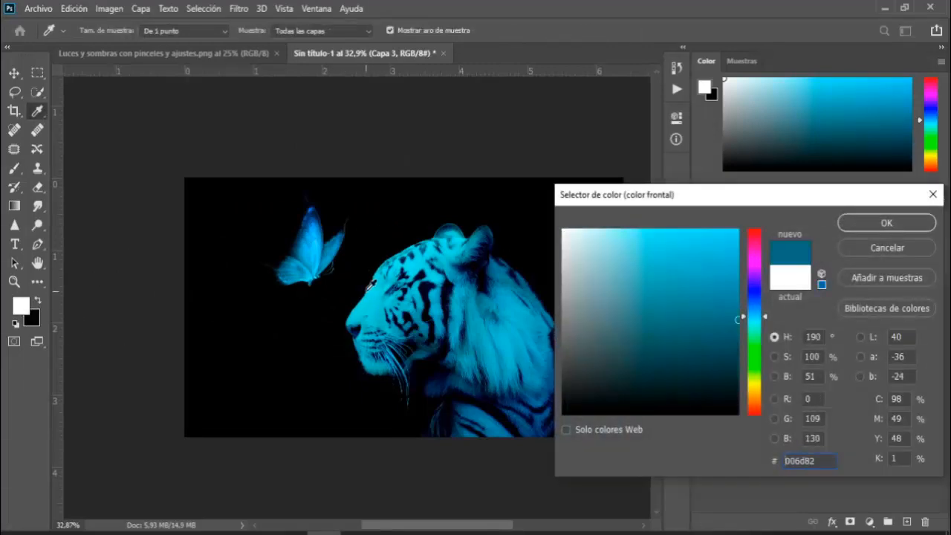
click(858, 217)
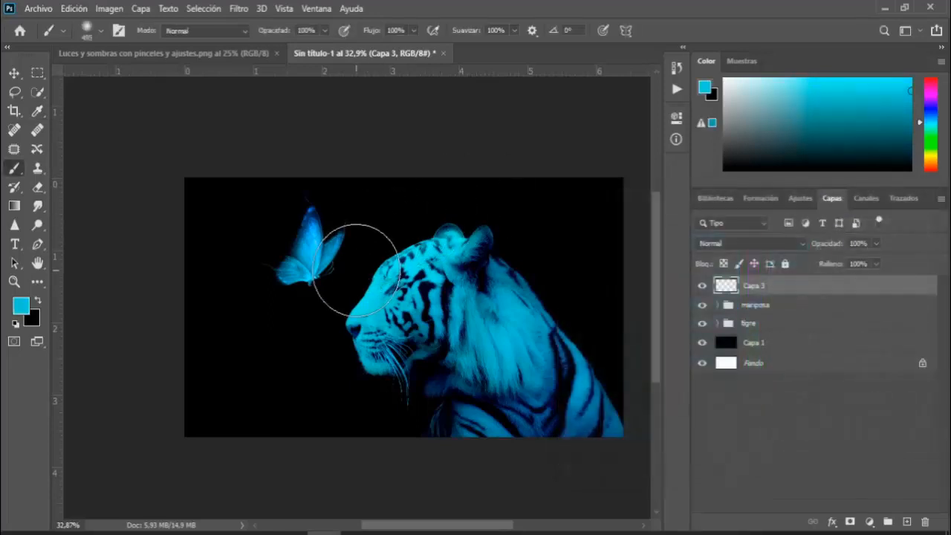
- Try a single cyan glow dab between the butterfly and the tiger's face at brush sizes of 663 px and 775 px
mouse_move(327, 260)
mouse_down()
mouse_move(356, 280)
mouse_move(347, 298)
mouse_up()
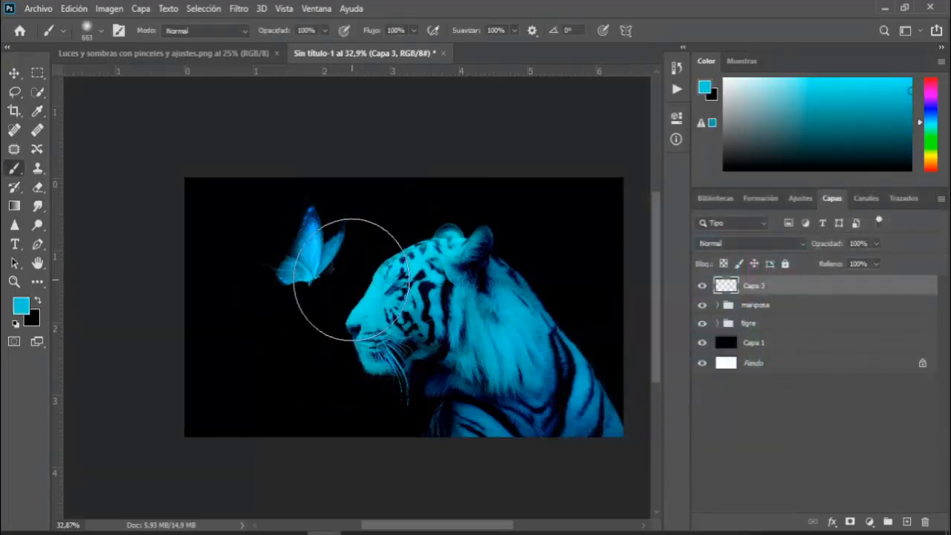
click(349, 277)
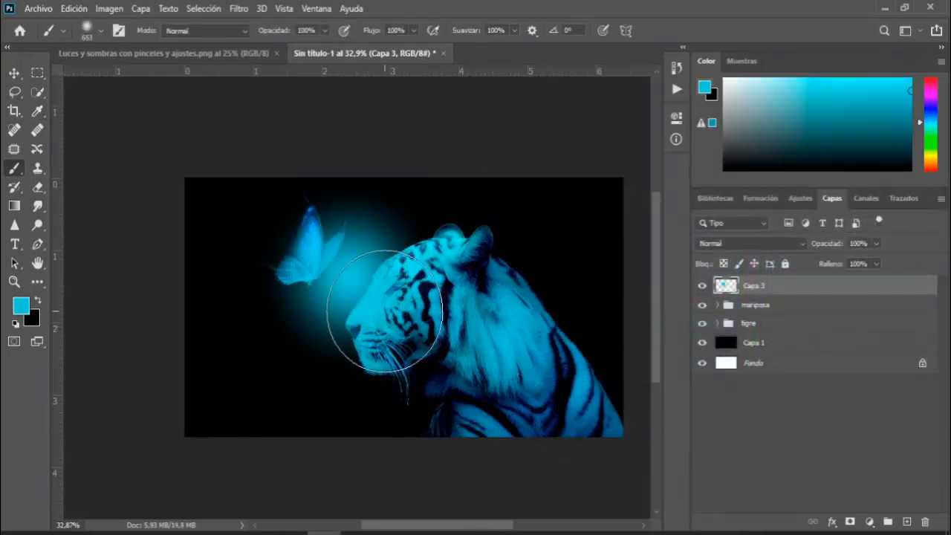
key(ctrl+z)
mouse_move(342, 310)
mouse_down()
mouse_move(343, 319)
mouse_move(340, 260)
mouse_up()
click(330, 264)
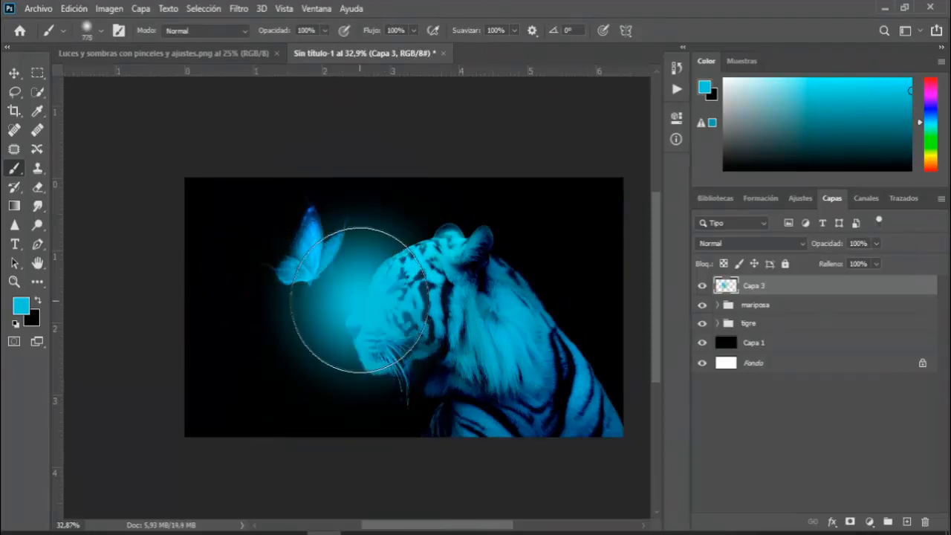
key(ctrl+z)
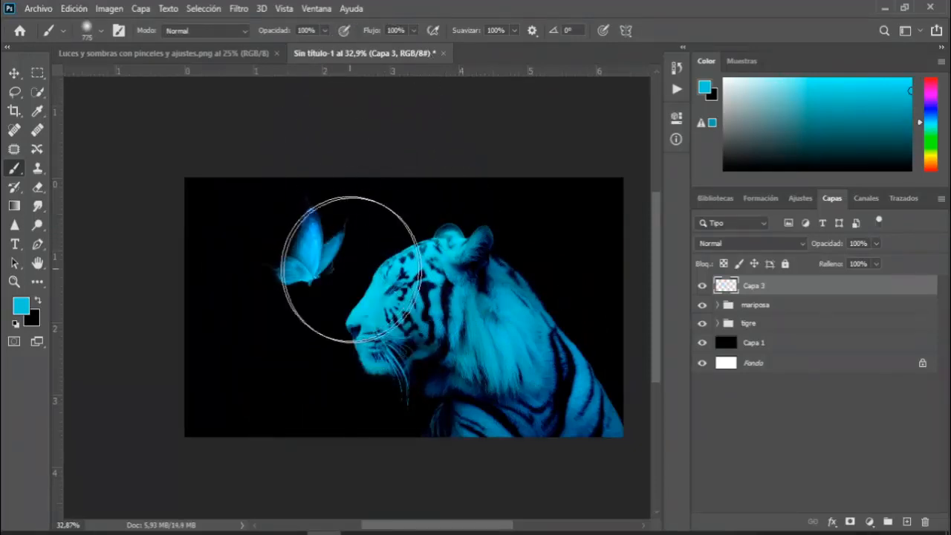
- Try the glow dab with the brush opacity lowered to 61% and 23%
click(325, 32)
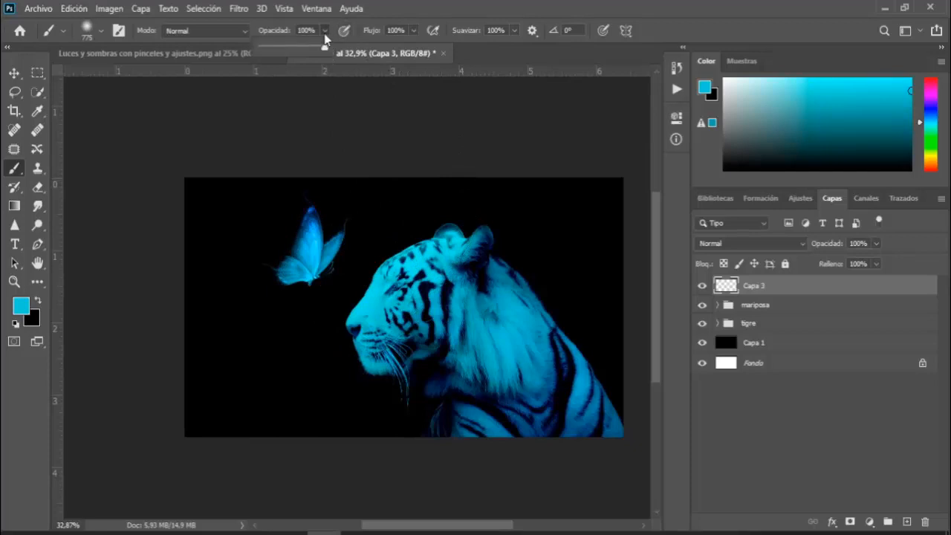
drag(307, 55, 299, 53)
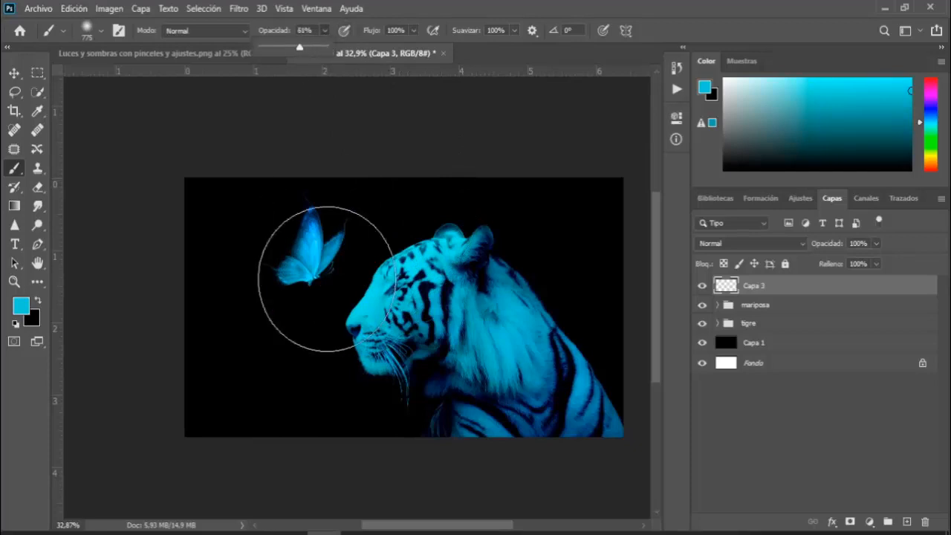
click(363, 249)
key(ctrl+z)
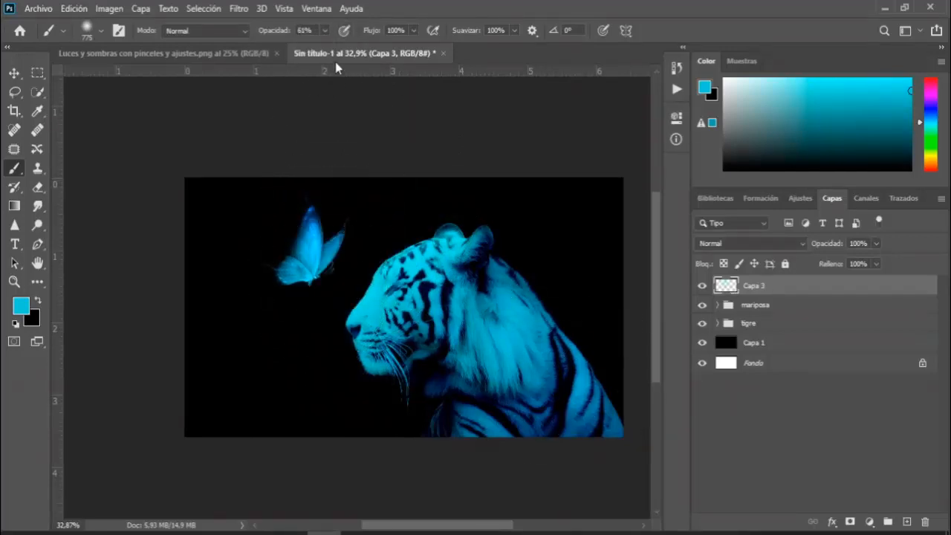
click(324, 31)
click(347, 287)
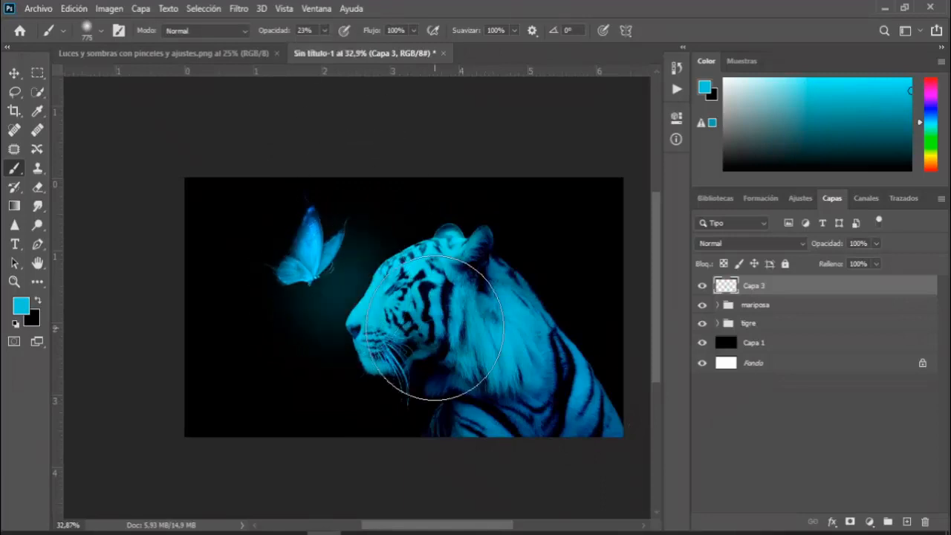
key(ctrl+z)
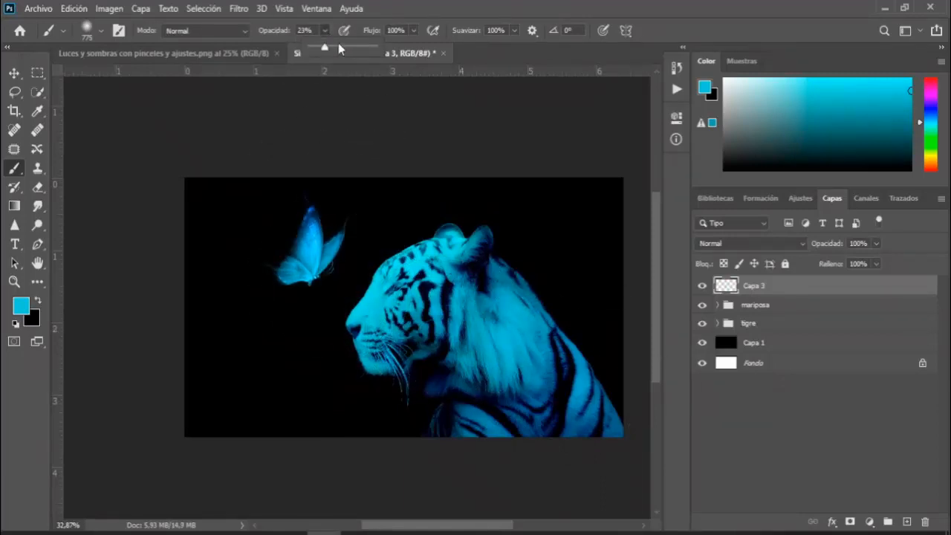
- Restore the brush opacity to 100% and paint one cyan glow dab at 787 px between the butterfly and the tiger's face
drag(338, 48, 420, 76)
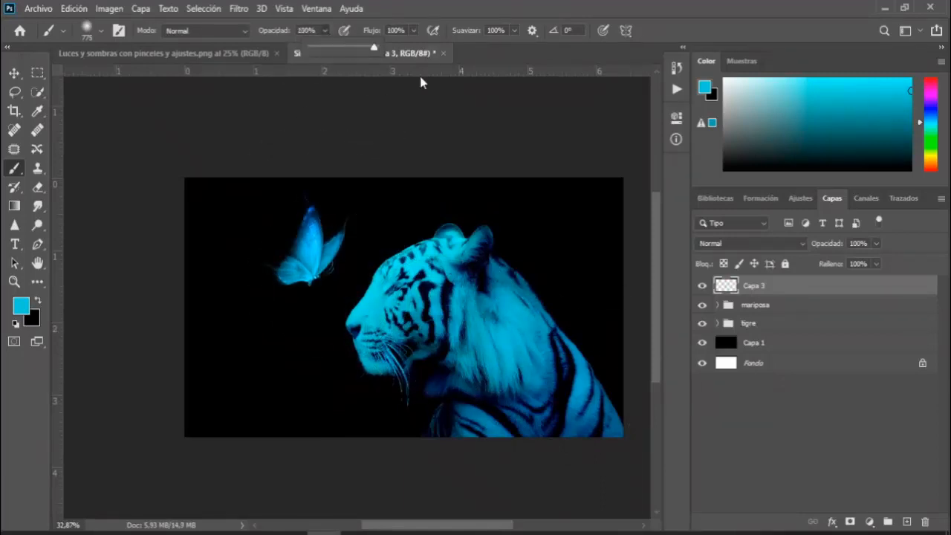
alt+right_click(340, 297)
alt+right_click(349, 293)
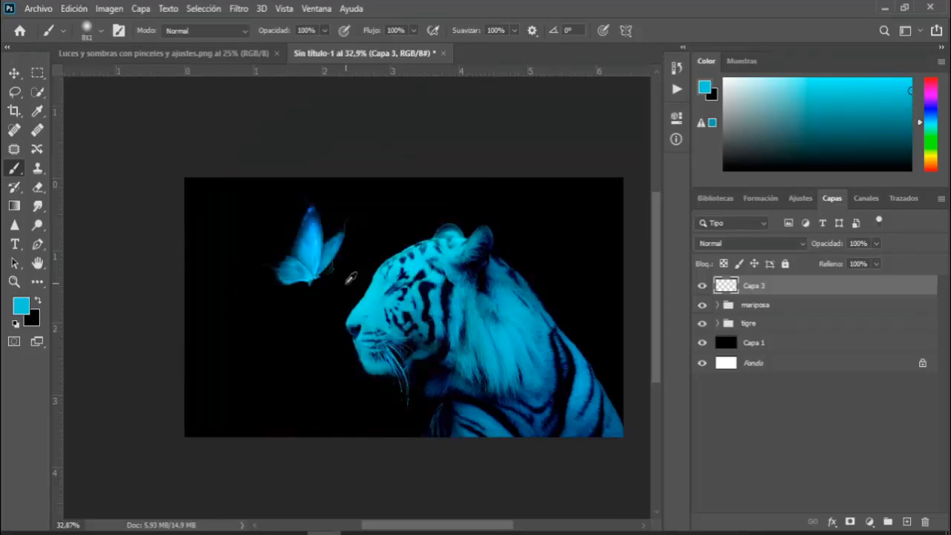
alt+right_click(349, 281)
click(340, 293)
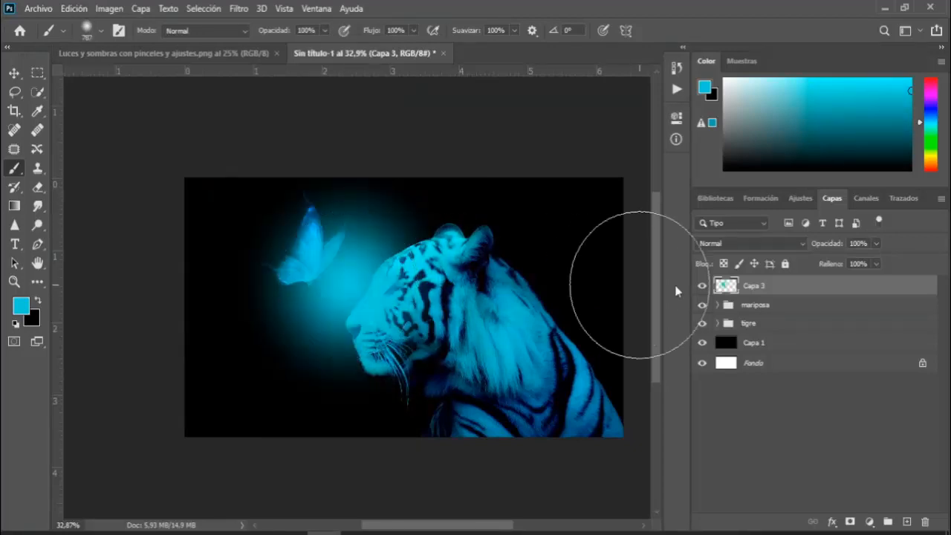
- Keep the glow layer's blending mode at Normal and set the layer's opacity to 33%
drag(861, 259, 883, 262)
click(770, 244)
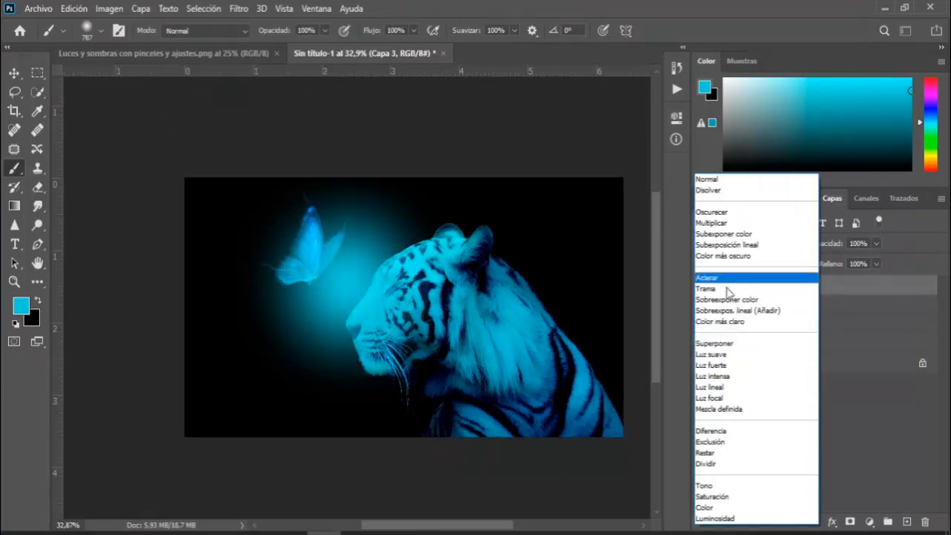
click(738, 186)
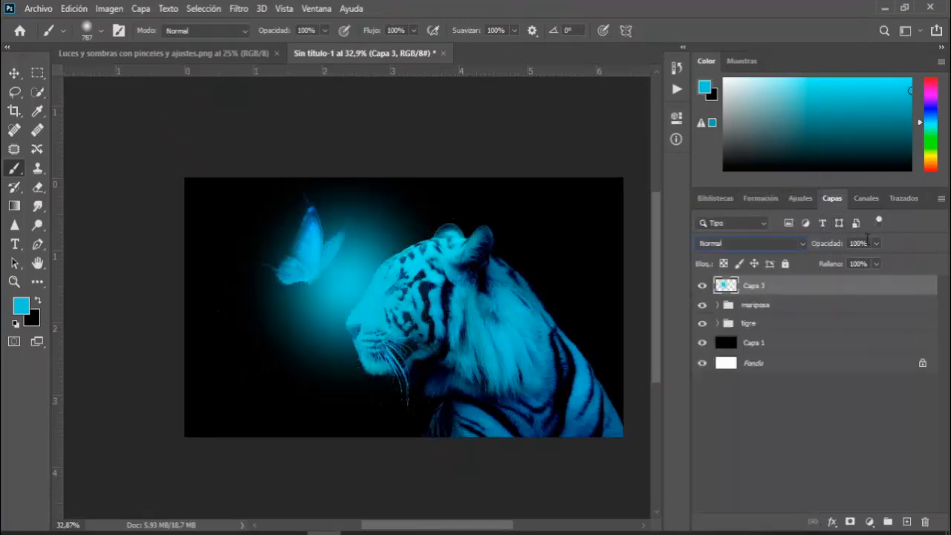
drag(864, 262, 832, 263)
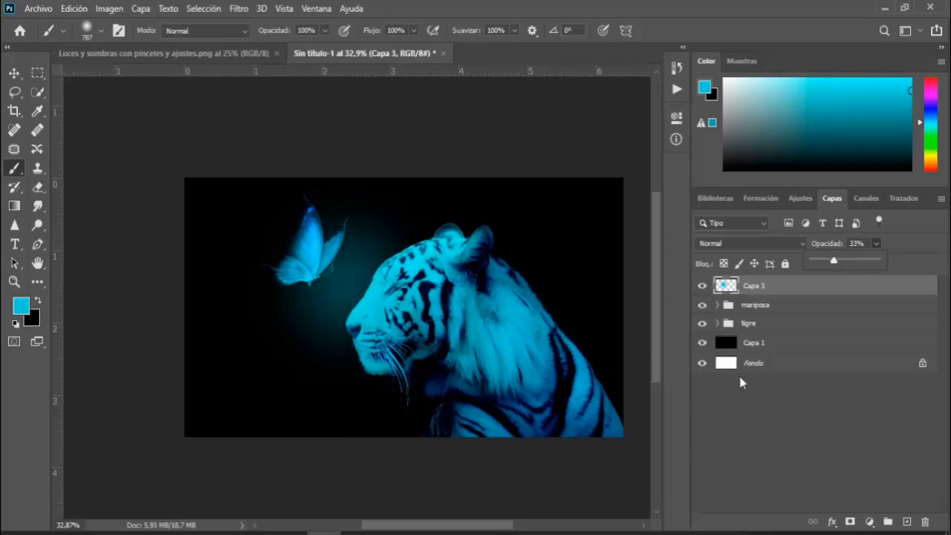
click(876, 244)
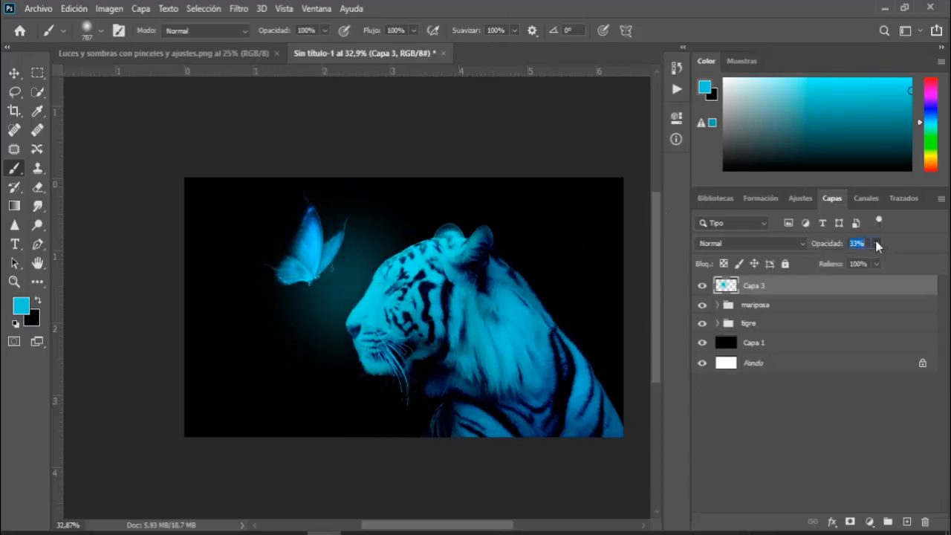
- Add a layer mask to the glow layer and try painting black around the glow's edge with a 209 px soft brush
click(851, 522)
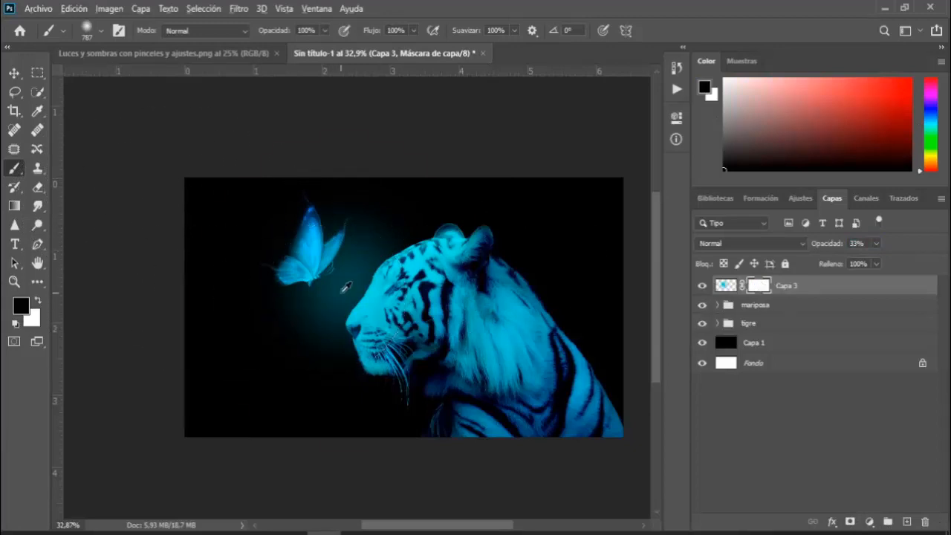
mouse_move(341, 293)
mouse_down()
mouse_move(271, 301)
mouse_move(307, 319)
mouse_up()
mouse_move(323, 384)
mouse_down()
mouse_move(259, 342)
mouse_move(245, 319)
mouse_move(244, 348)
mouse_move(316, 219)
mouse_move(256, 264)
mouse_up()
key(ctrl+z)
key(ctrl+z)
- Choose the Fog 17 brush from the Free Fog Photoshop Brushes 2 set
right_click(254, 253)
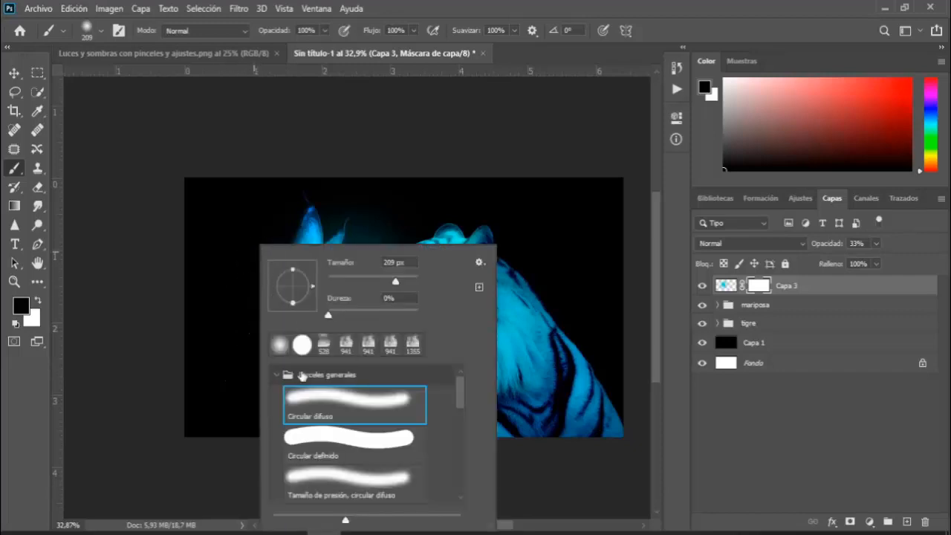
click(331, 377)
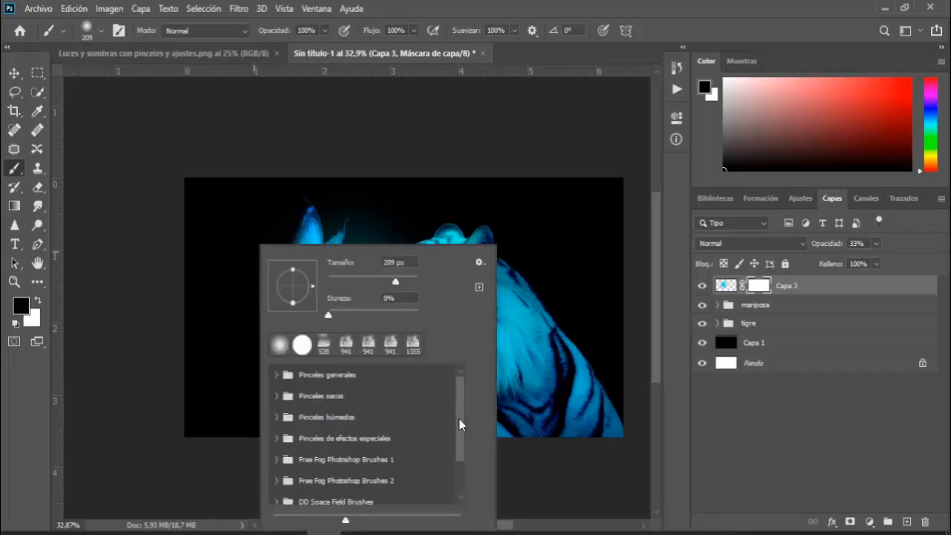
drag(460, 419, 473, 435)
click(276, 455)
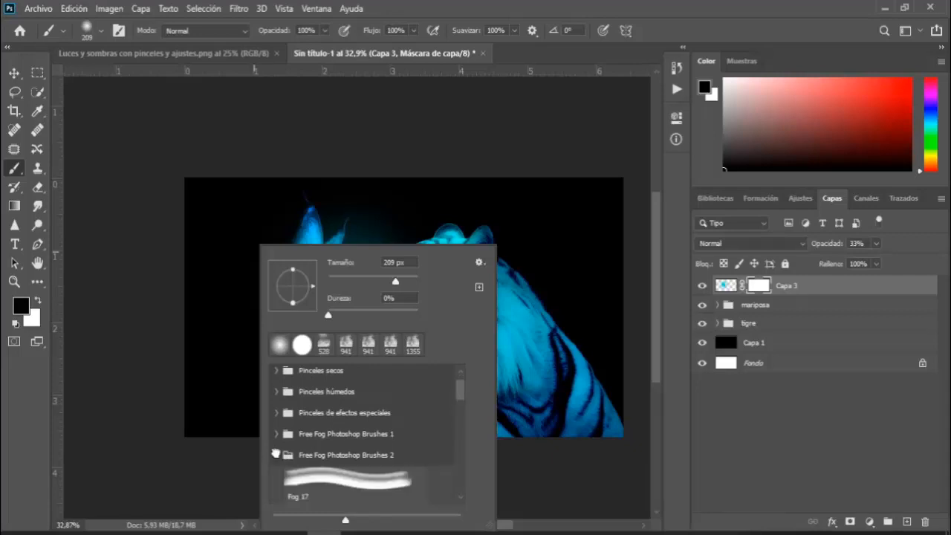
click(353, 483)
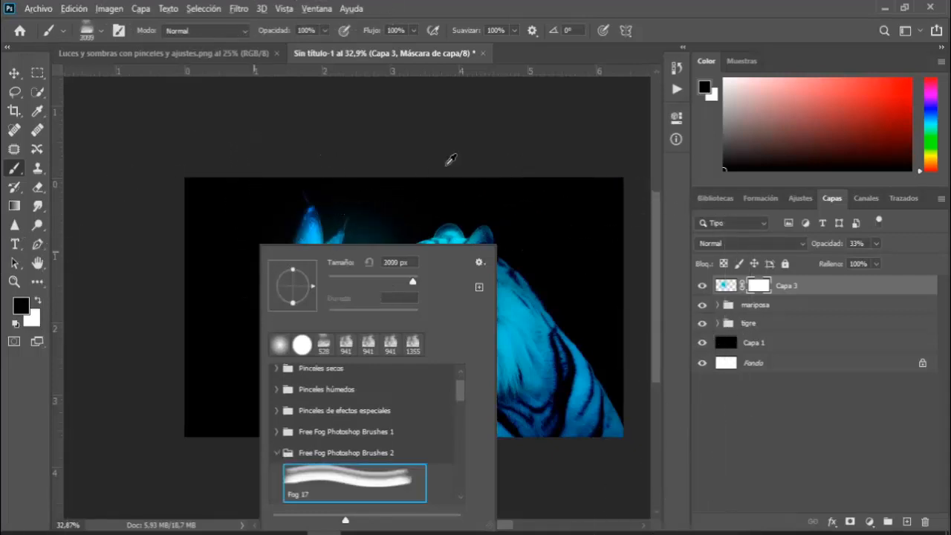
click(315, 159)
- Try fading the glow's lower edge on the mask with black fog brush dabs at 1370 px, and reduce the brush to 658 px
alt+drag(485, 263, 367, 290)
alt+drag(444, 286, 372, 305)
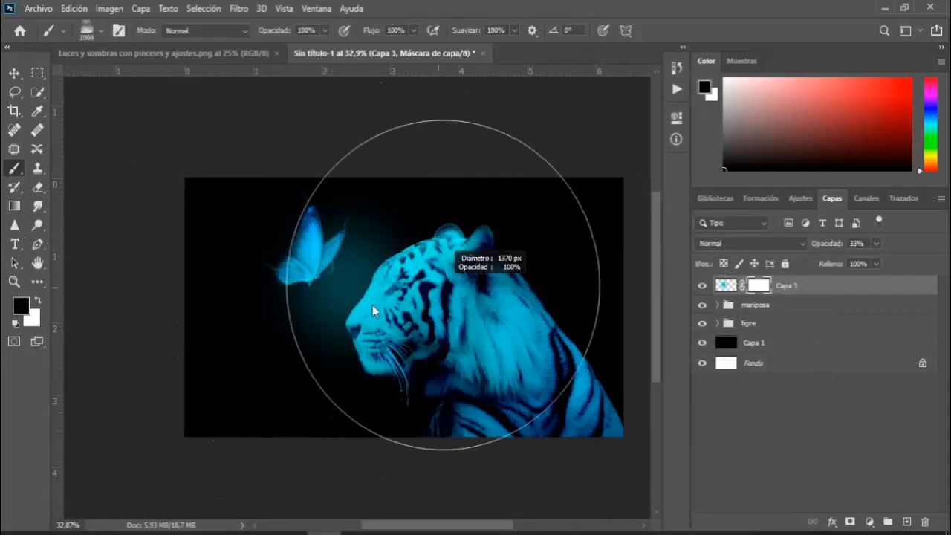
click(291, 354)
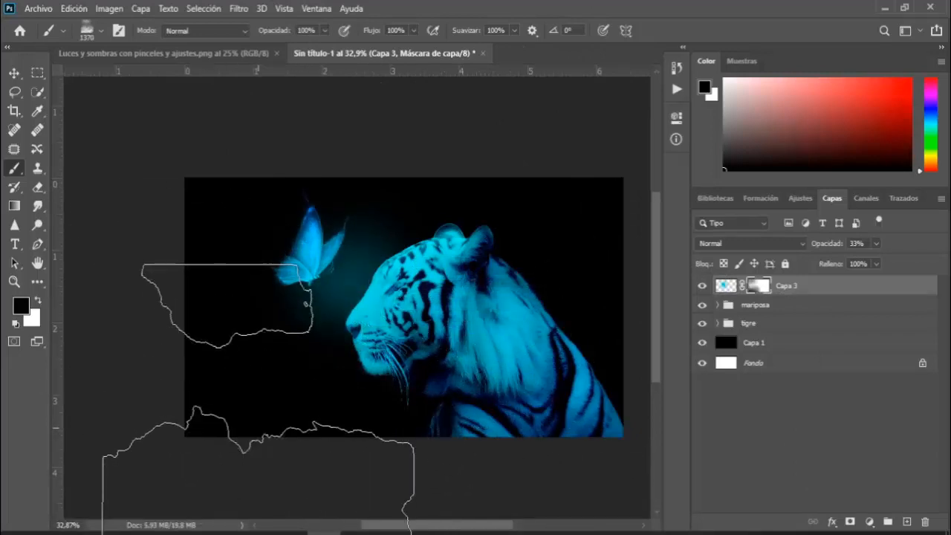
click(224, 386)
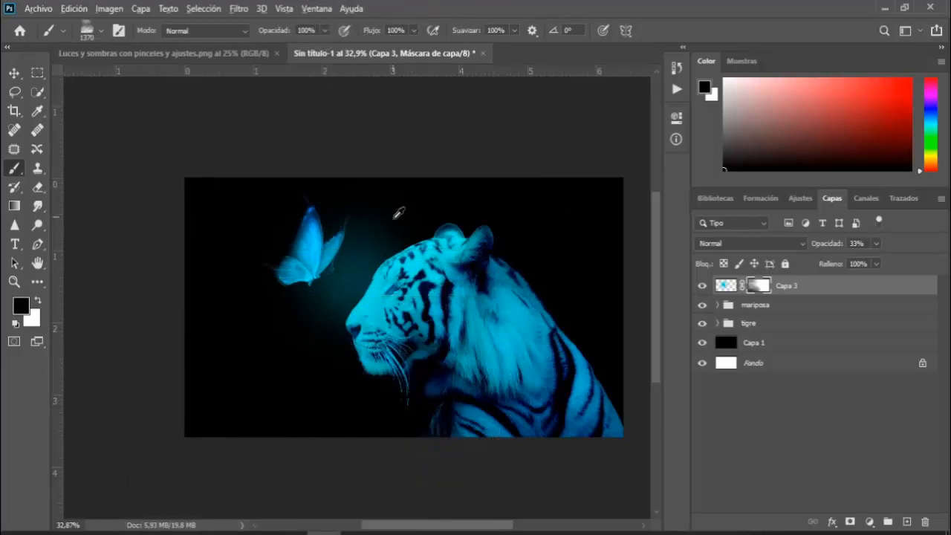
mouse_move(393, 218)
alt+mouse_down()
mouse_move(334, 220)
mouse_move(333, 210)
alt+mouse_up()
key(alt+F9)
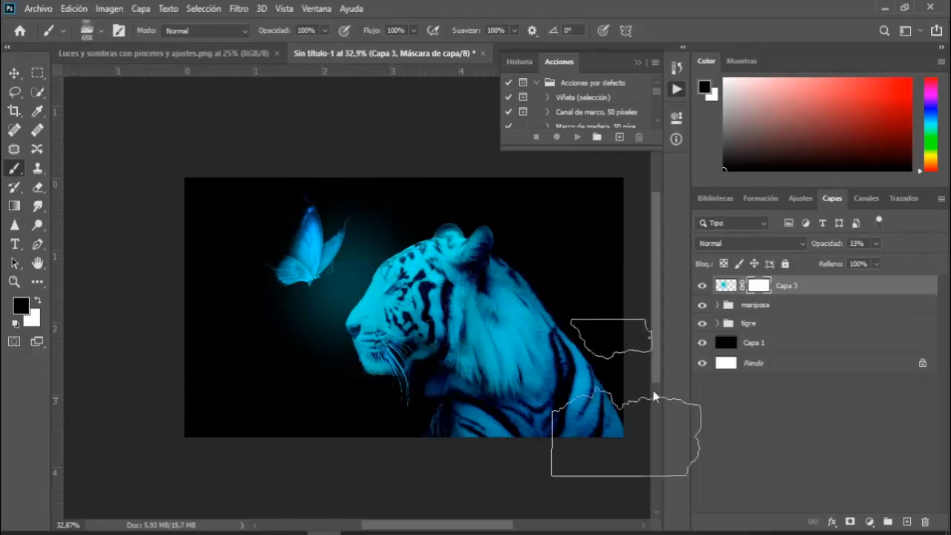
click(638, 61)
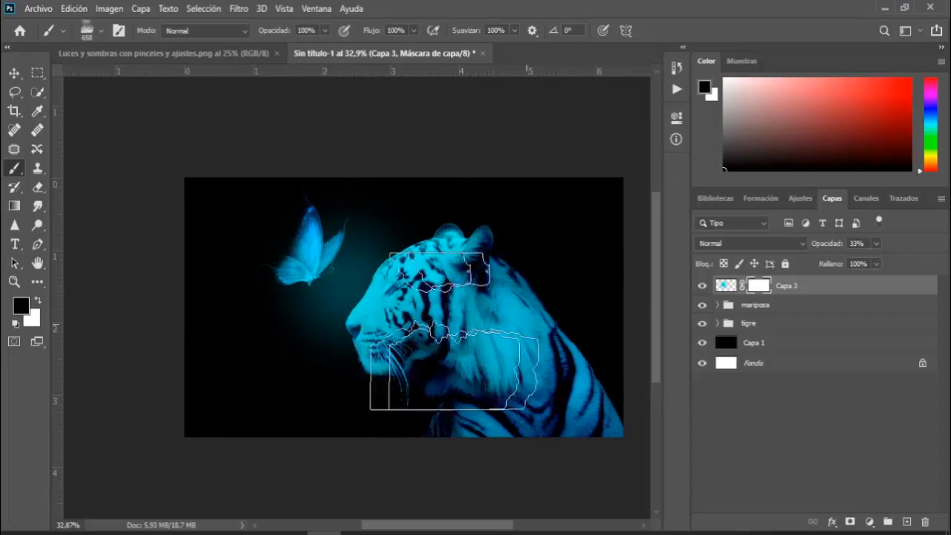
- Distort the glow layer by pulling its four corners into a slanted shape, and shift it slightly toward the tiger
key(ctrl+t)
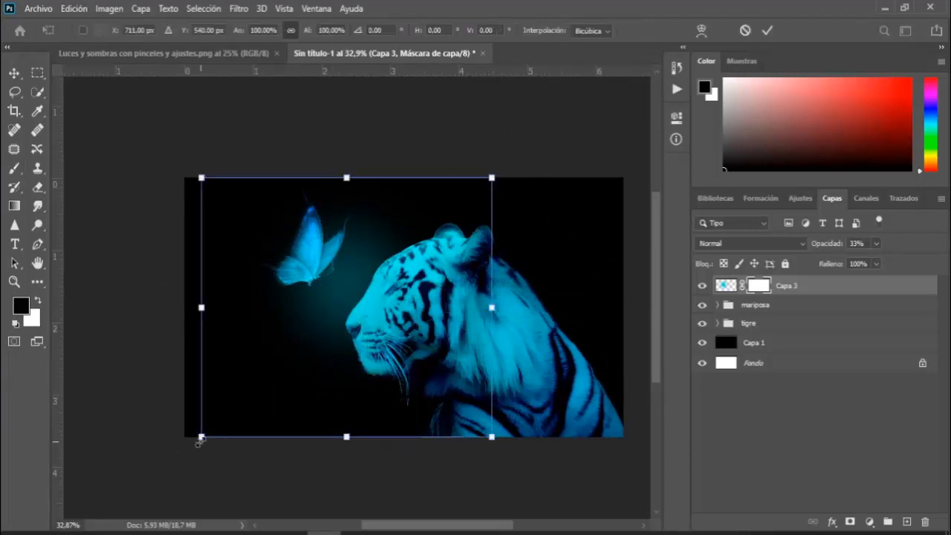
drag(203, 439, 278, 361)
drag(496, 185, 458, 220)
drag(202, 179, 251, 218)
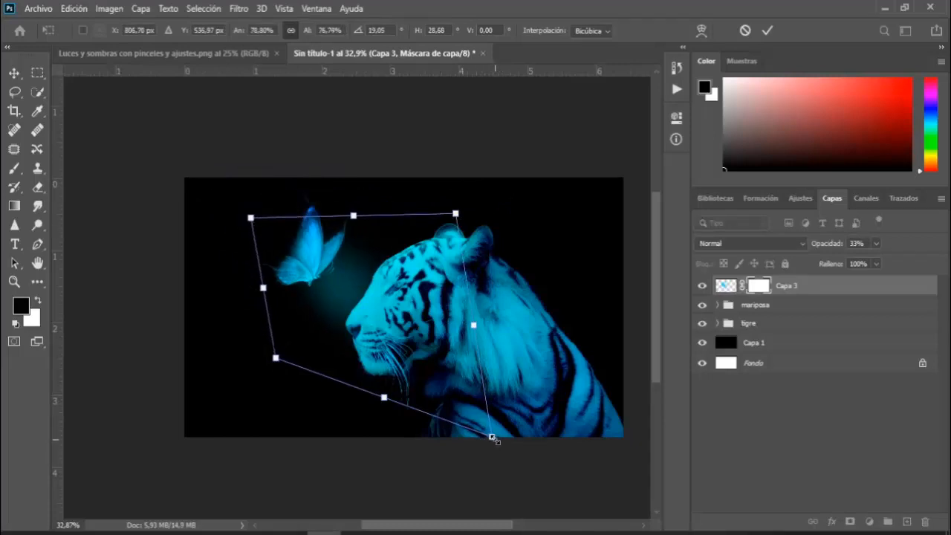
drag(494, 440, 568, 407)
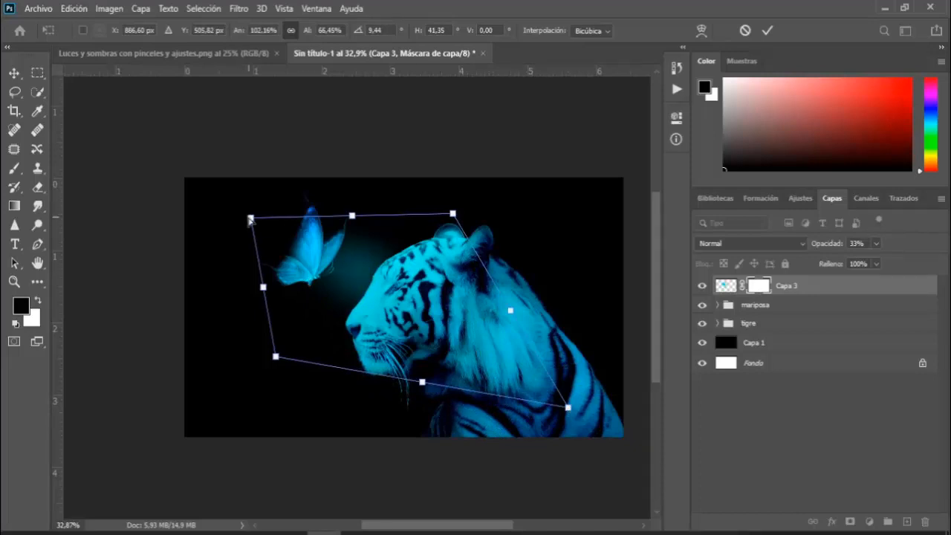
drag(250, 219, 219, 213)
drag(381, 305, 392, 308)
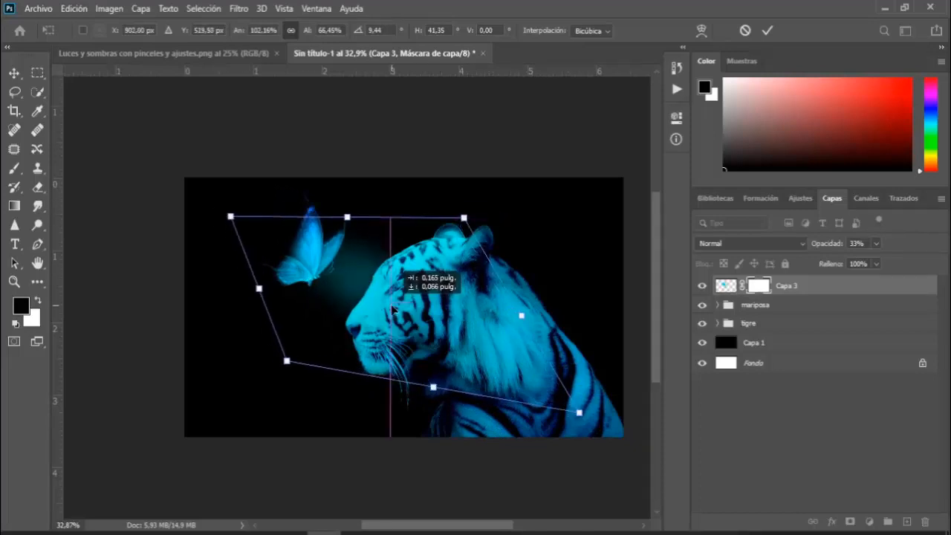
key(Return)
key(b)
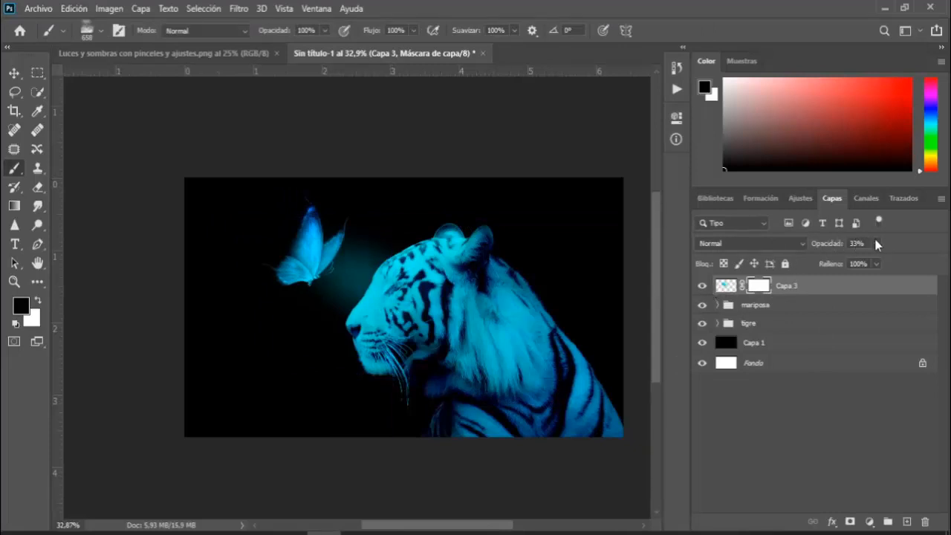
- Try the glow layer beneath the tiger group, return it to the top of the stack, and inspect the light up close
drag(833, 289, 844, 335)
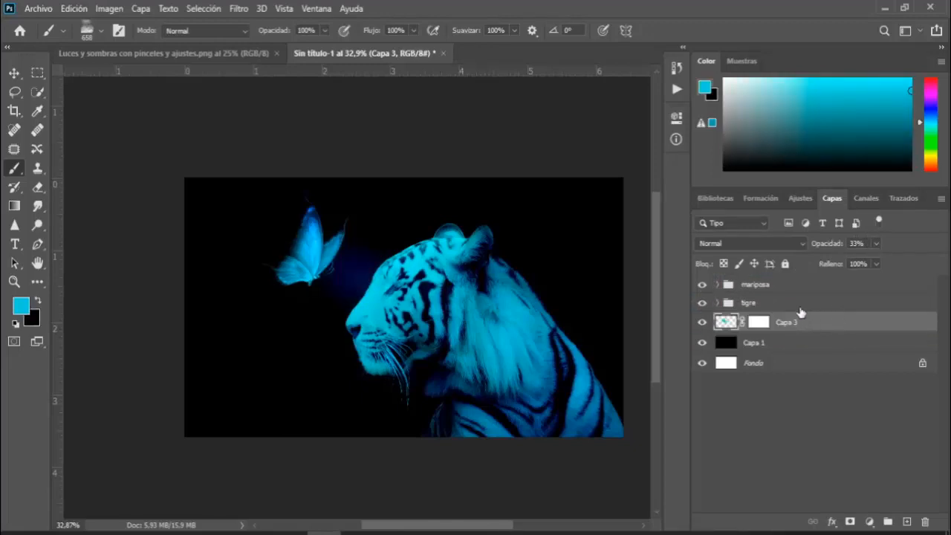
drag(805, 328, 799, 276)
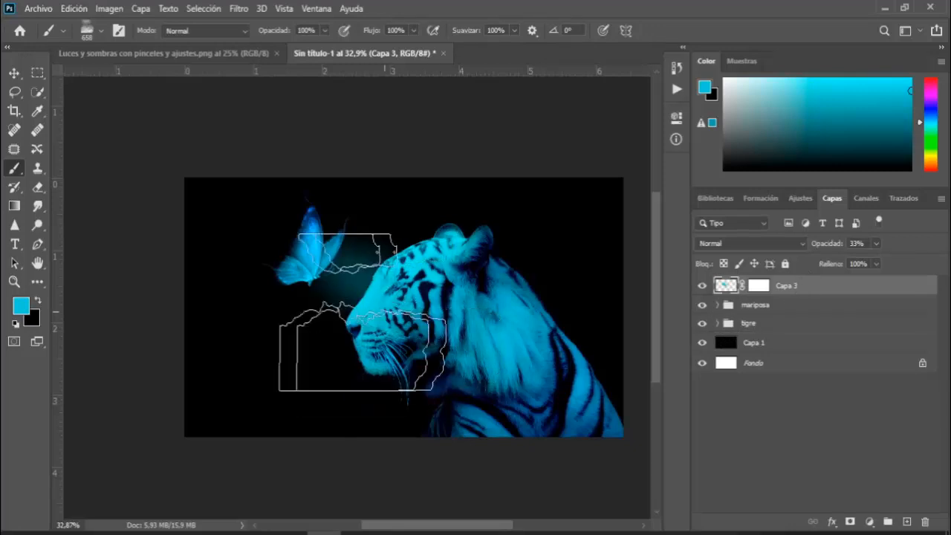
key(z)
drag(379, 355, 424, 344)
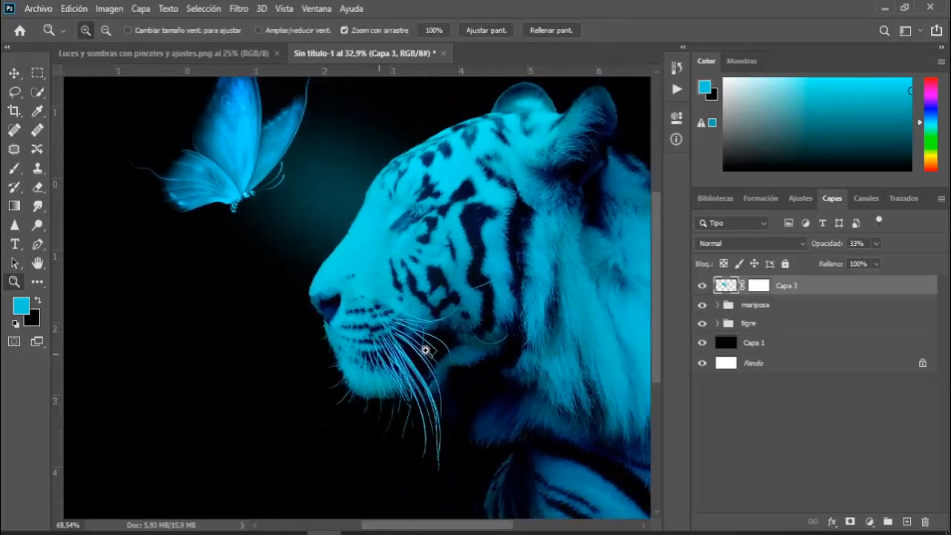
drag(289, 213, 366, 269)
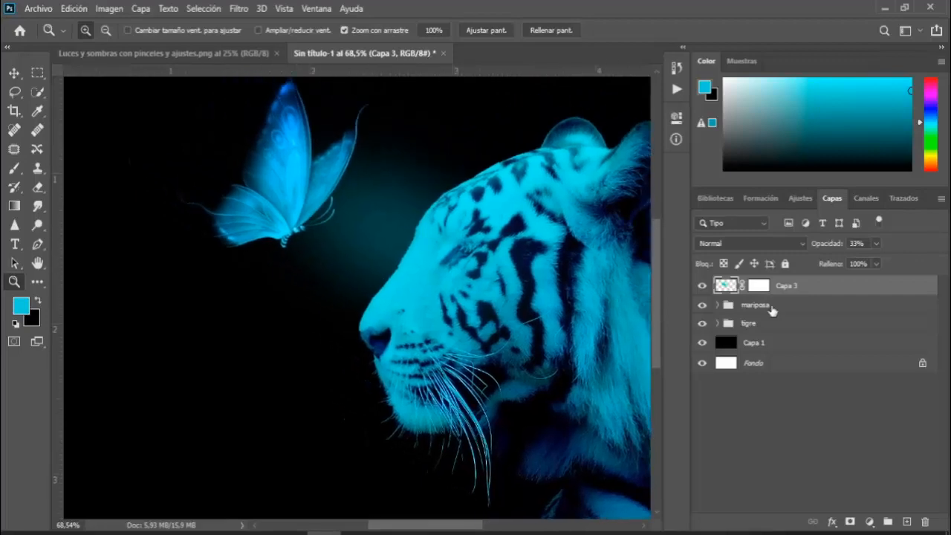
alt+click(523, 271)
alt+click(489, 255)
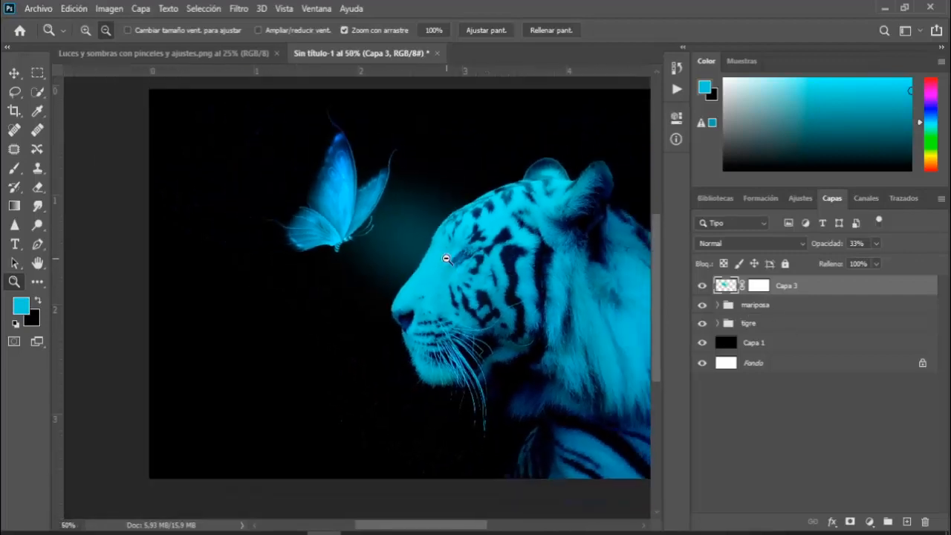
alt+click(444, 259)
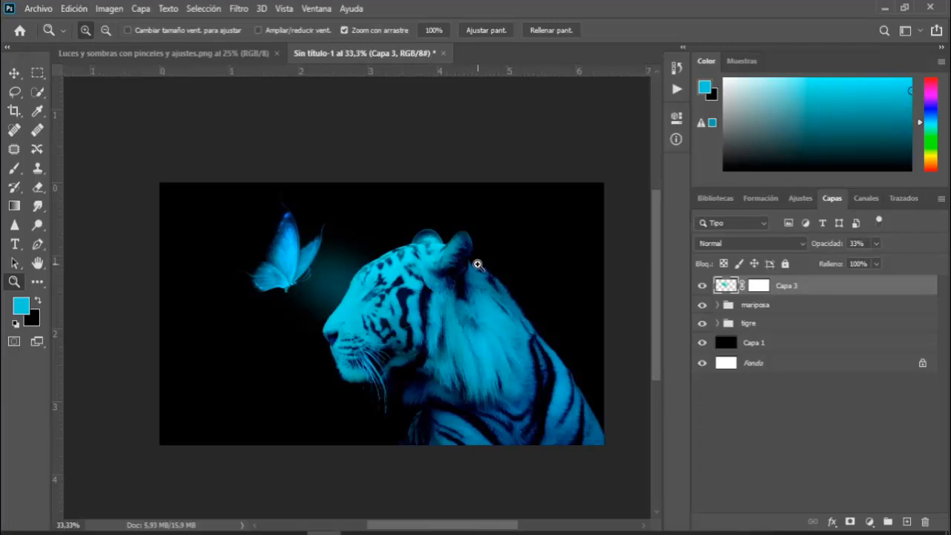
- Create a new layer beneath the tiger group and set the brush color to white
click(908, 521)
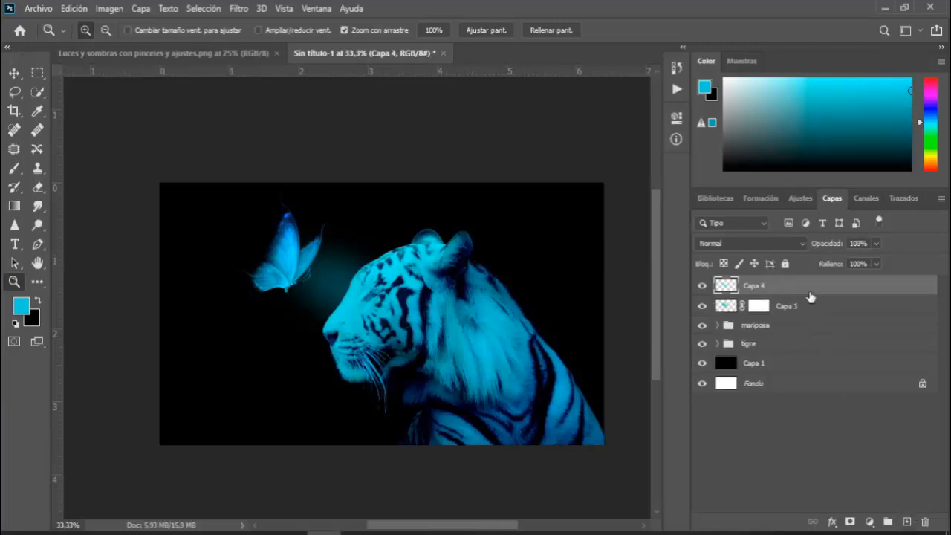
drag(810, 292, 817, 352)
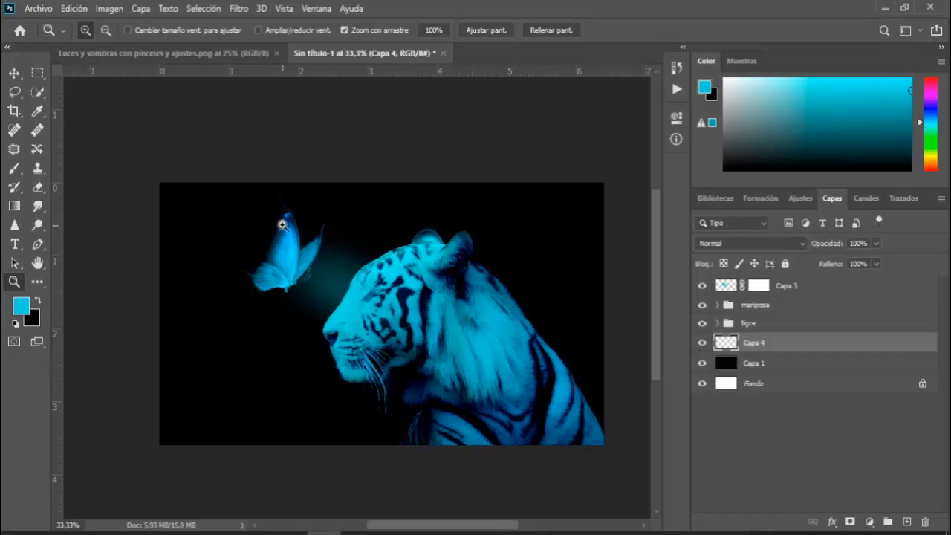
key(b)
drag(346, 304, 405, 304)
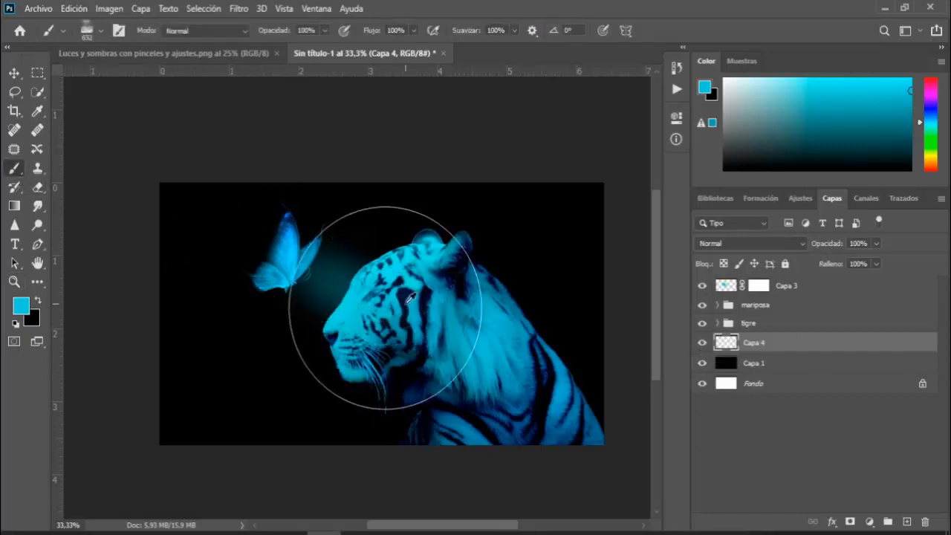
key(x)
key(d)
key(x)
- Choose the Fog 22 brush and set it to 2370 px with 99% opacity
drag(260, 312, 282, 311)
right_click(289, 305)
scroll(497, 397, down, 5)
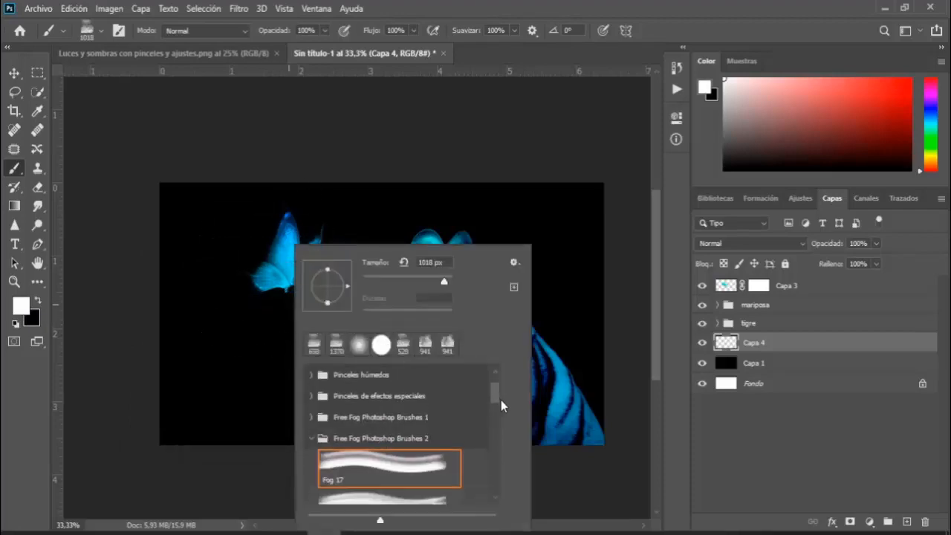
click(391, 420)
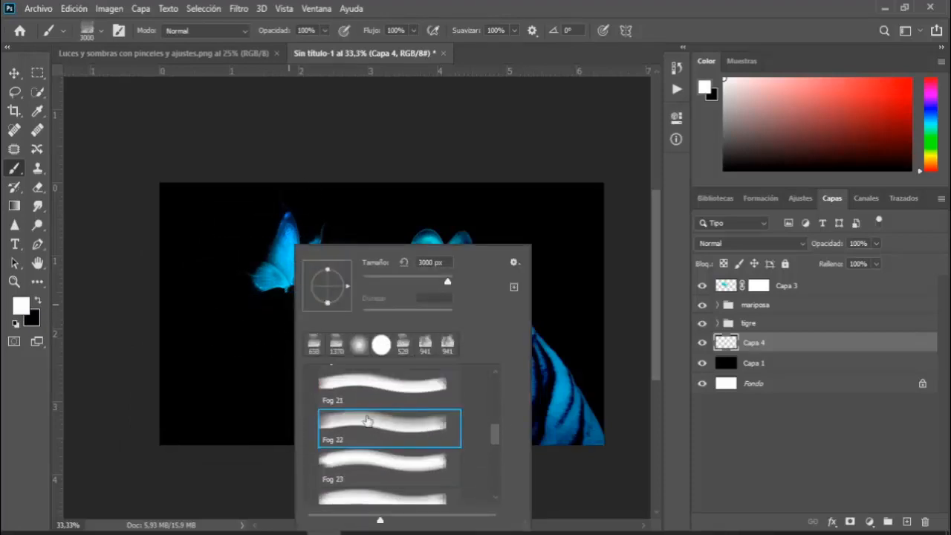
mouse_move(303, 198)
mouse_down()
mouse_move(246, 244)
mouse_move(223, 245)
mouse_up()
drag(425, 249, 430, 244)
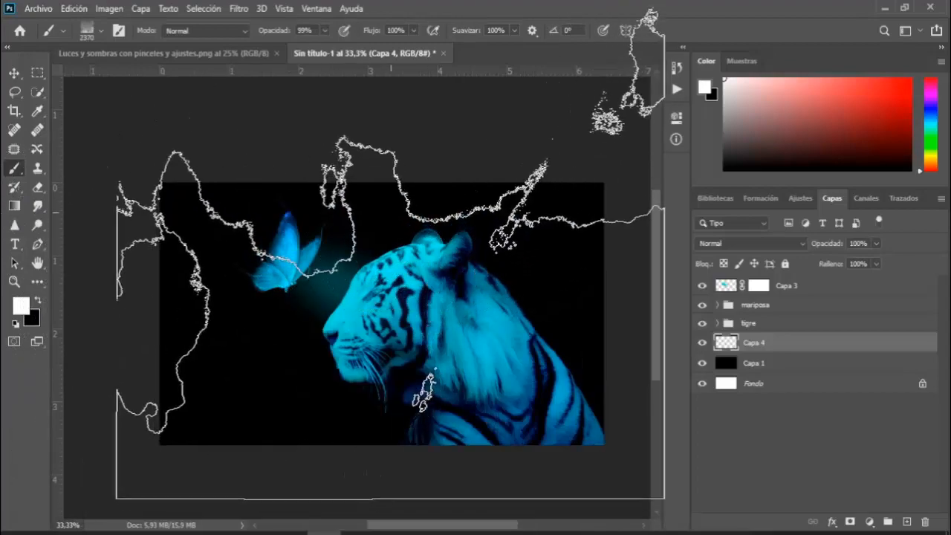
- Paint one large fog dab across the background and set the fog layer's opacity to 21%
click(445, 315)
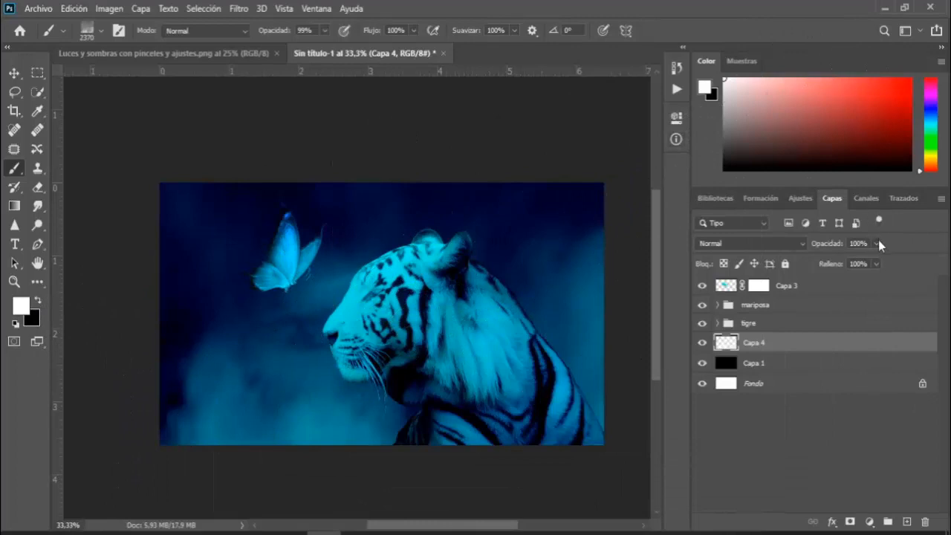
click(878, 243)
drag(878, 260, 820, 261)
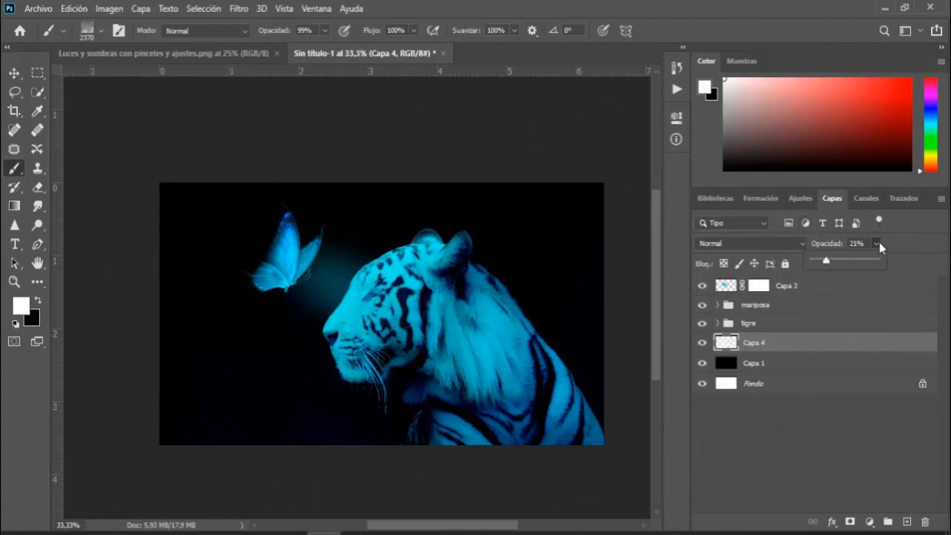
- Clip the color fill layer in the tiger group to the tiger photo so it stops tinting the background fog
click(717, 324)
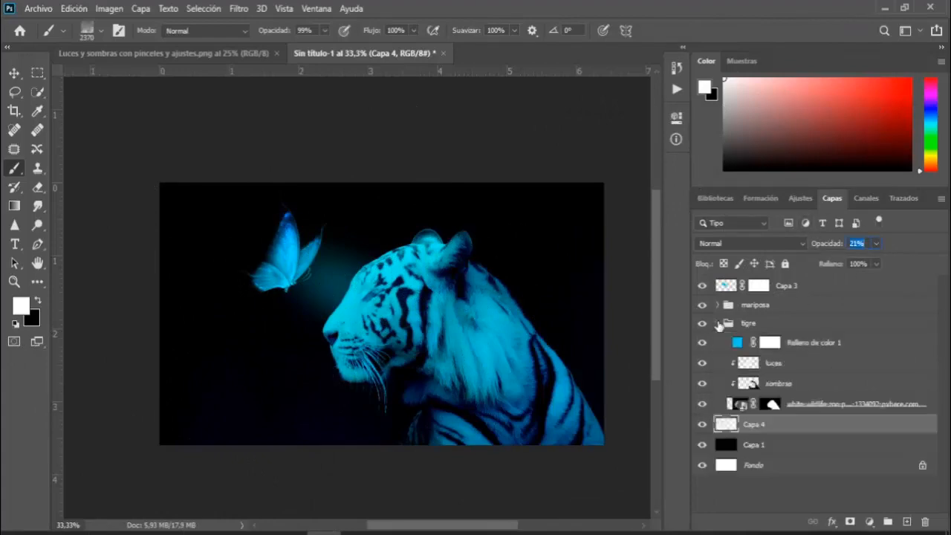
click(702, 426)
click(701, 425)
right_click(803, 344)
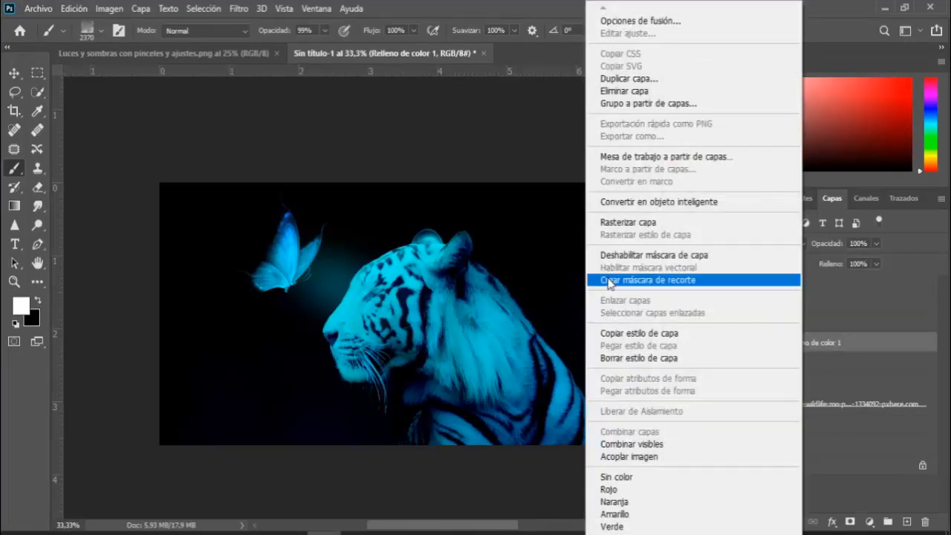
click(610, 281)
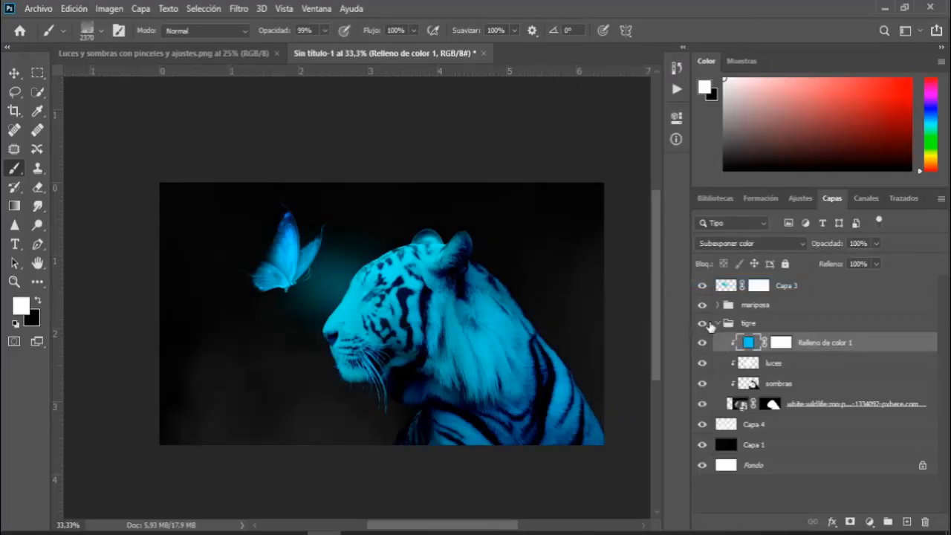
click(713, 324)
click(717, 323)
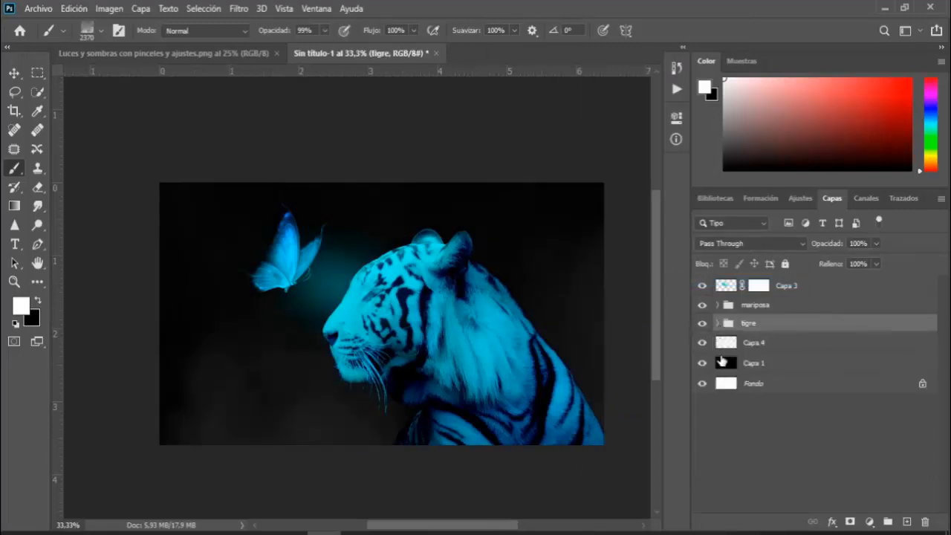
- Move the fog layer to the top of the layer stack and compare the image with and without it
click(775, 349)
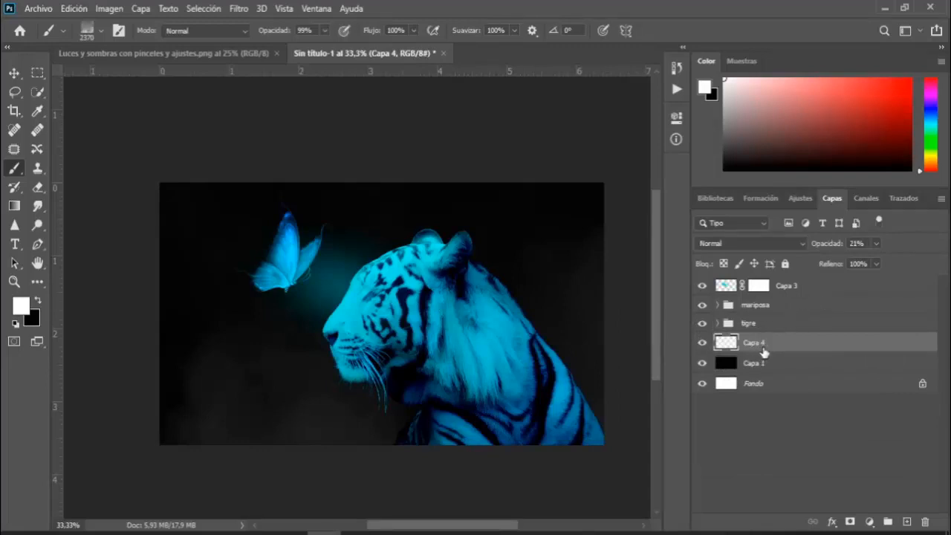
drag(766, 349, 781, 278)
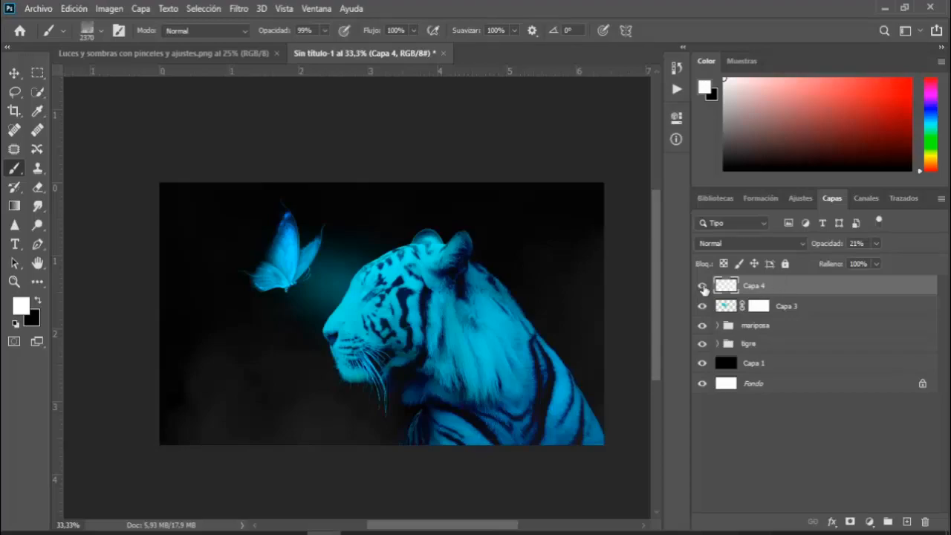
click(702, 286)
click(703, 287)
- Place the spark image from the Tigre folder as an embedded element
click(47, 11)
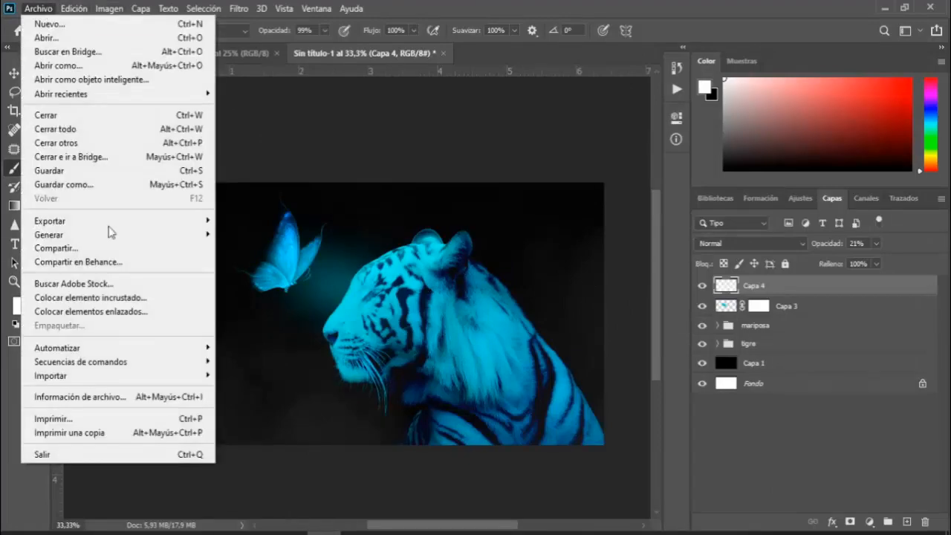
click(111, 298)
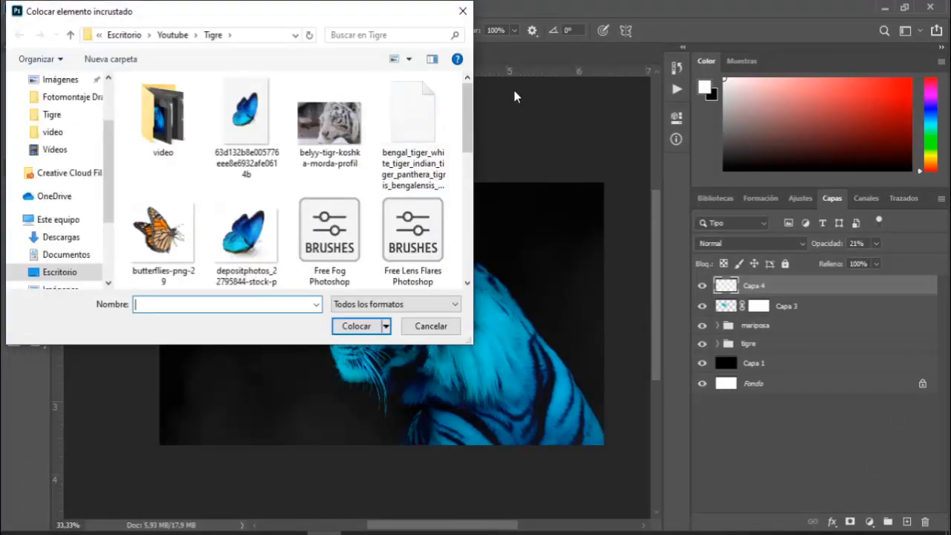
drag(467, 125, 468, 246)
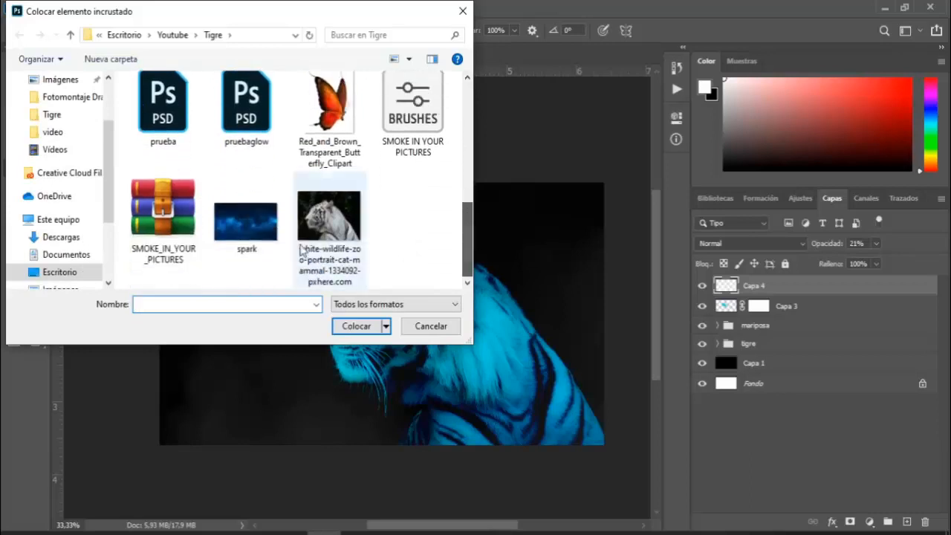
double_click(247, 230)
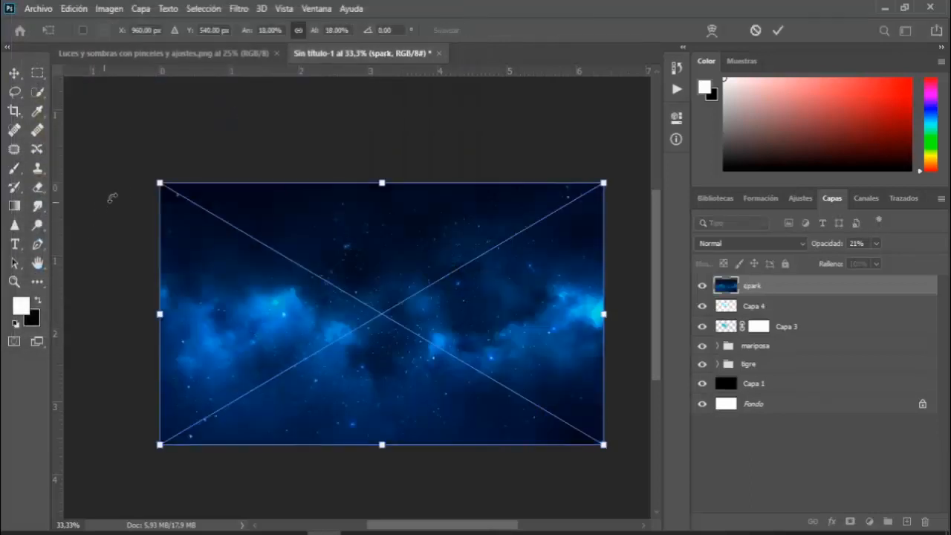
- Scale the spark image to 8.54%, rotate it 5.22°, and position it over the butterfly and the tiger's forehead
drag(159, 181, 289, 259)
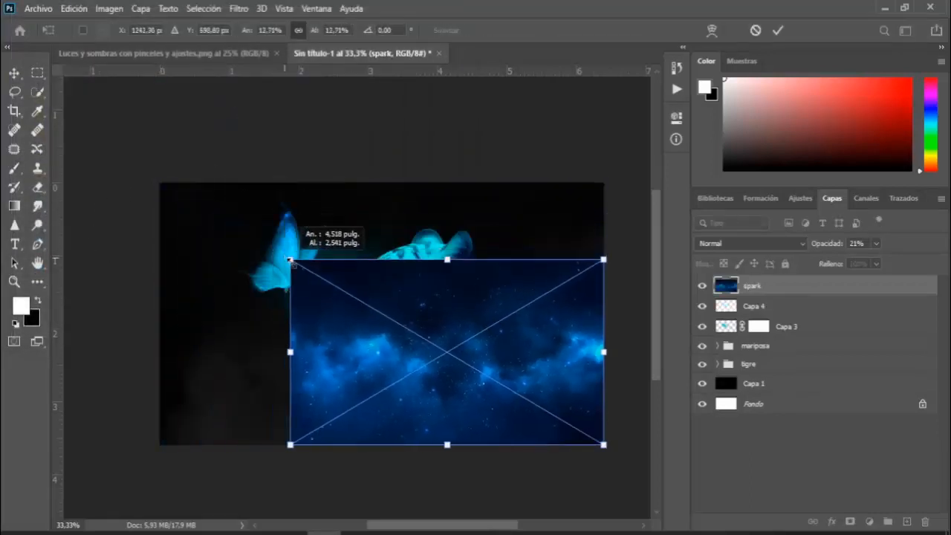
drag(320, 327, 287, 258)
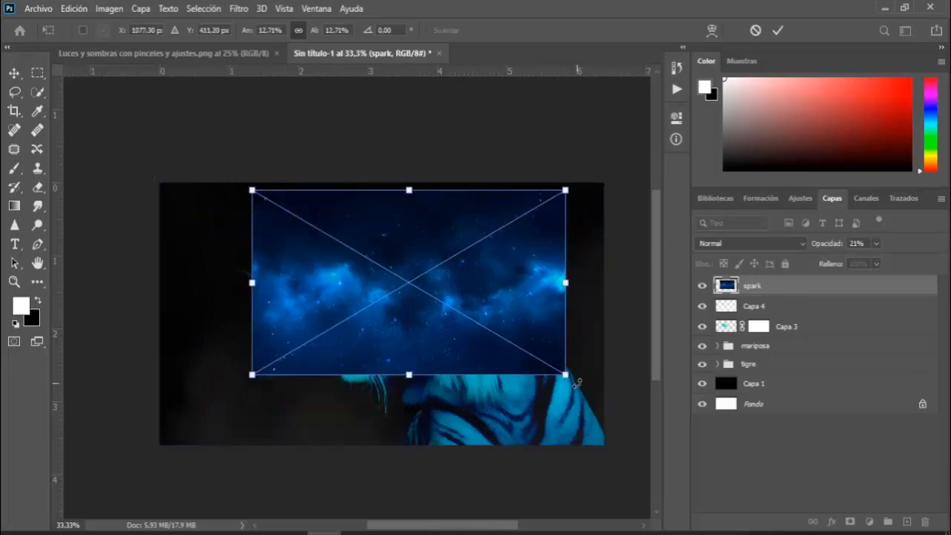
drag(577, 382, 569, 387)
drag(563, 295, 461, 290)
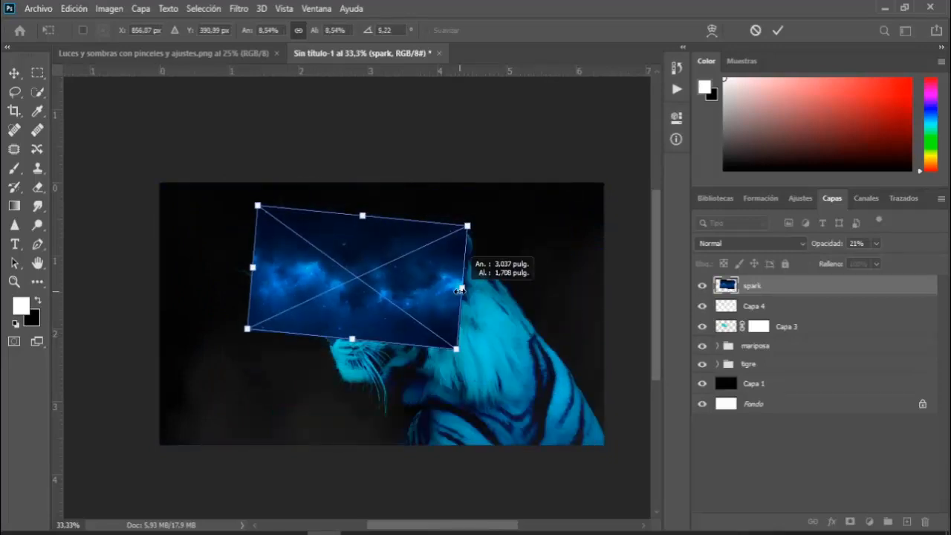
drag(346, 252, 325, 231)
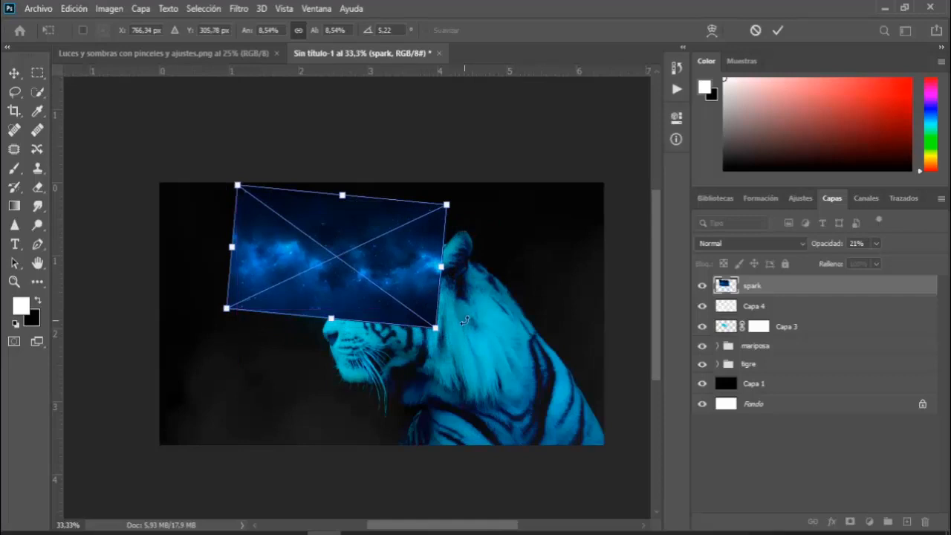
key(Return)
key(b)
- Rasterize the spark layer and move it directly beneath the tiger group
right_click(766, 289)
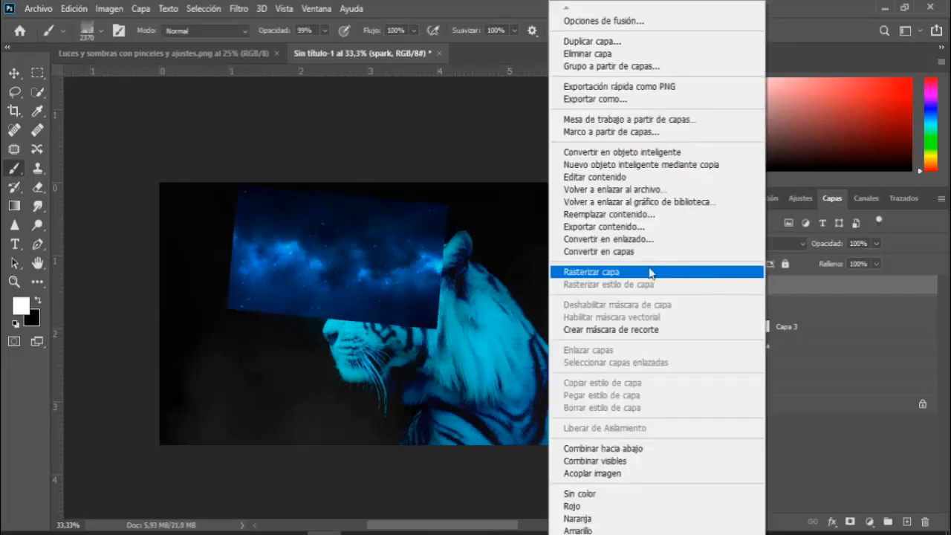
click(609, 273)
drag(808, 296, 816, 382)
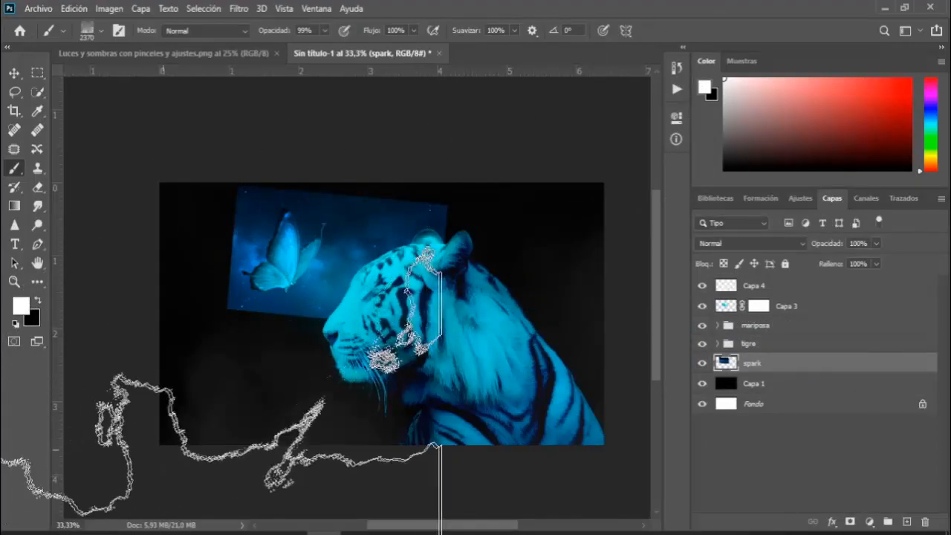
key(alt+F9)
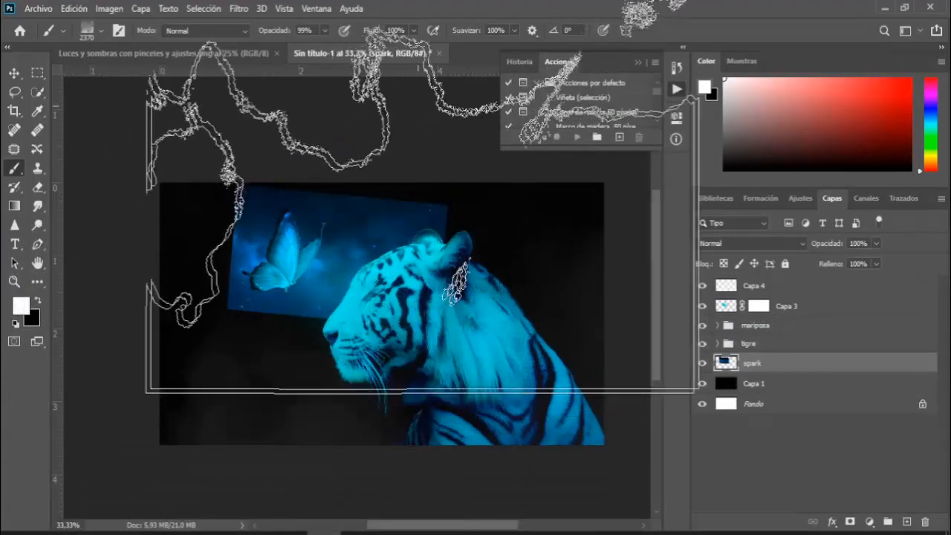
click(638, 61)
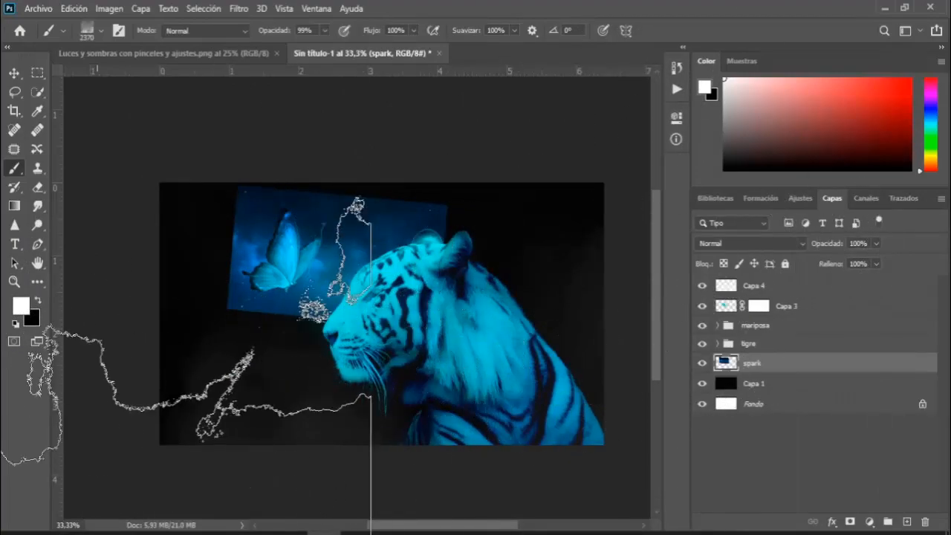
- Rotate the spark image 7.36° clockwise and keep it placed behind the butterfly and the tiger's face
click(14, 72)
drag(312, 291, 313, 306)
key(ctrl+t)
drag(173, 347, 266, 339)
drag(275, 308, 276, 308)
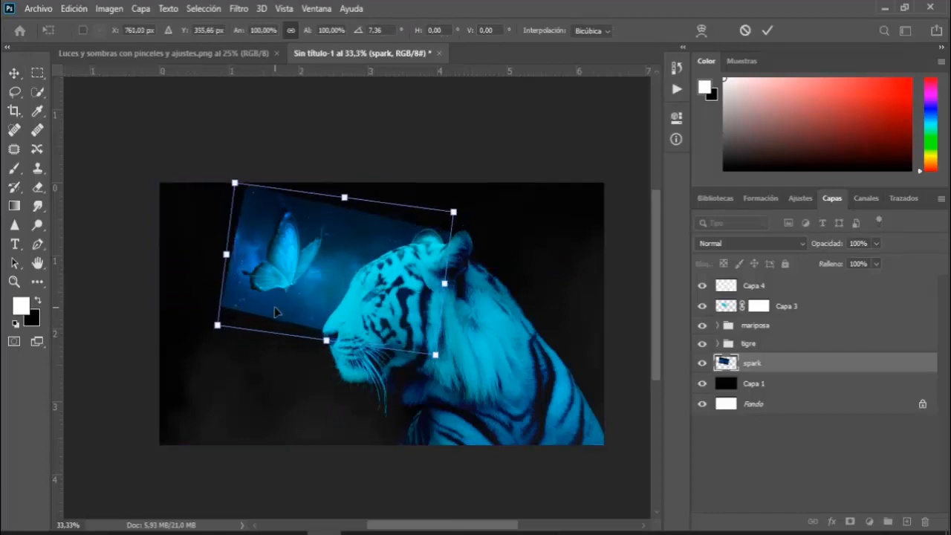
key(Return)
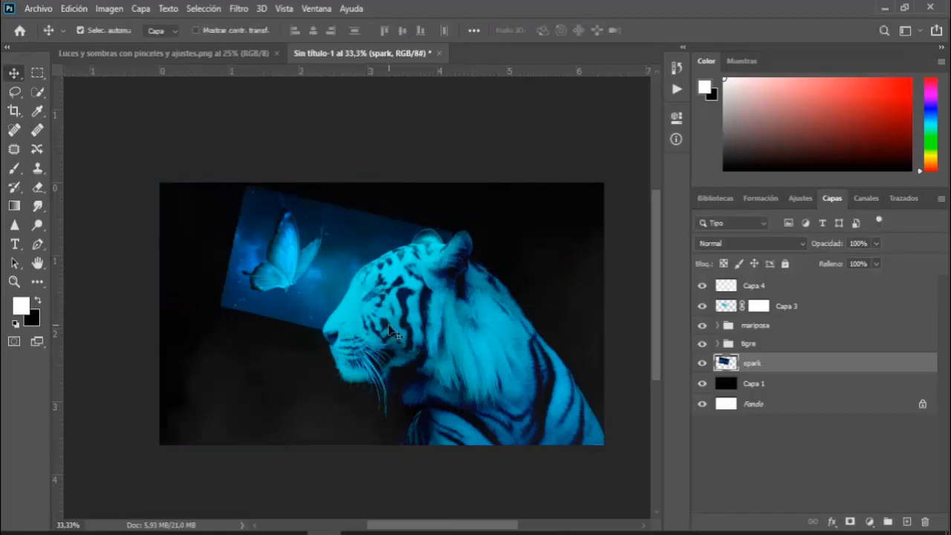
- Add a Levels adjustment above the spark layer and set its black input level to 72
click(871, 520)
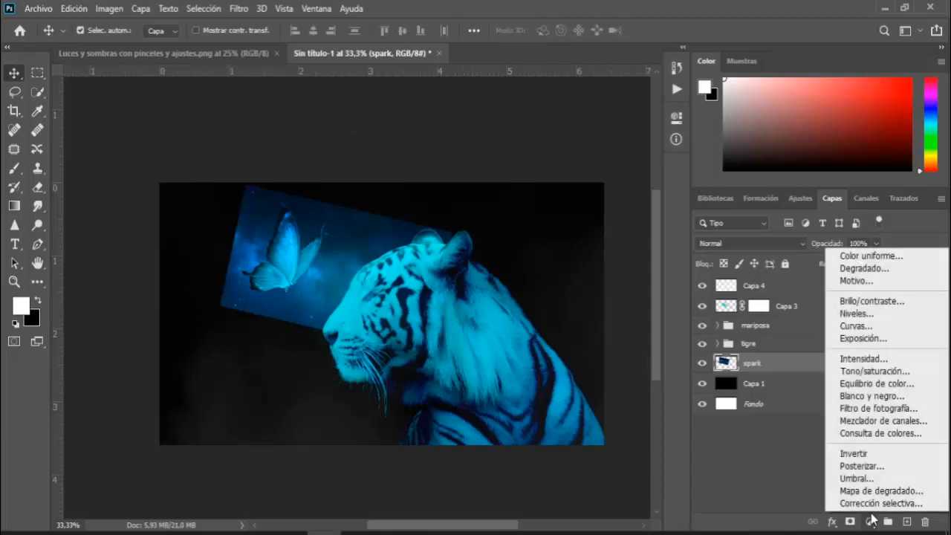
click(853, 313)
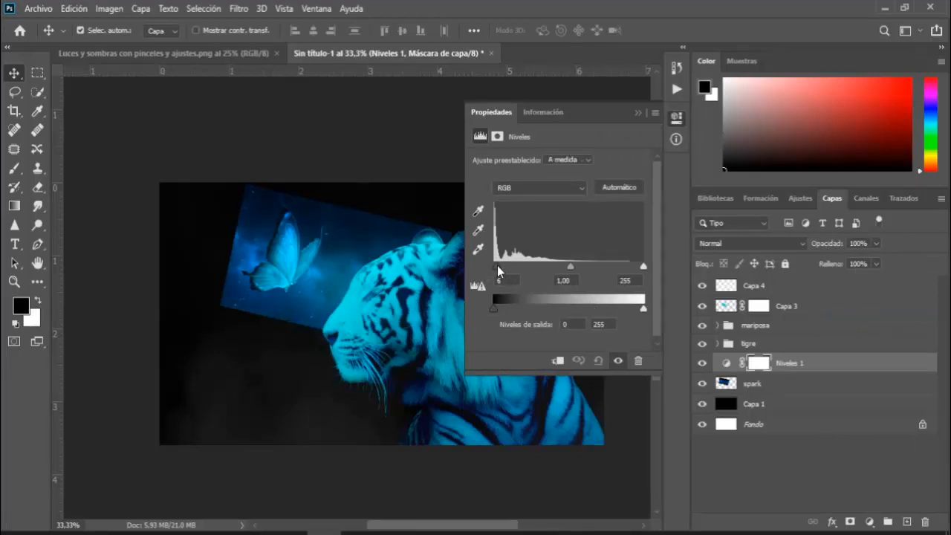
drag(497, 265, 537, 277)
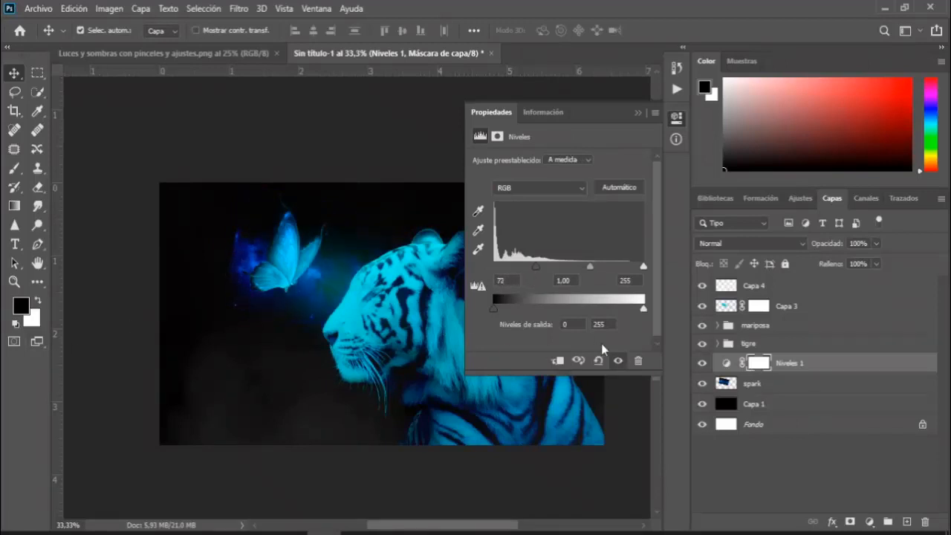
click(639, 113)
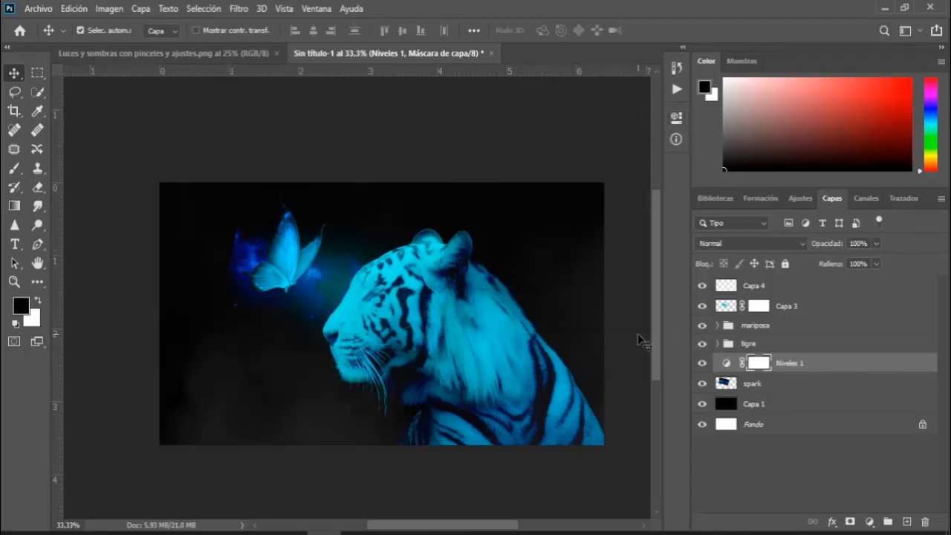
- Move the spark image toward the tiger's forehead and rotate it a further 5.97° clockwise
click(799, 386)
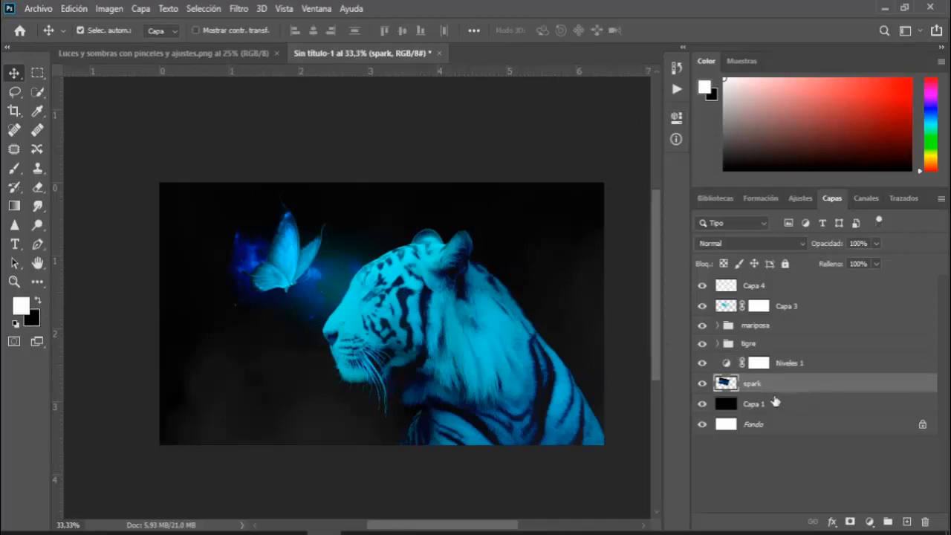
key(ctrl+t)
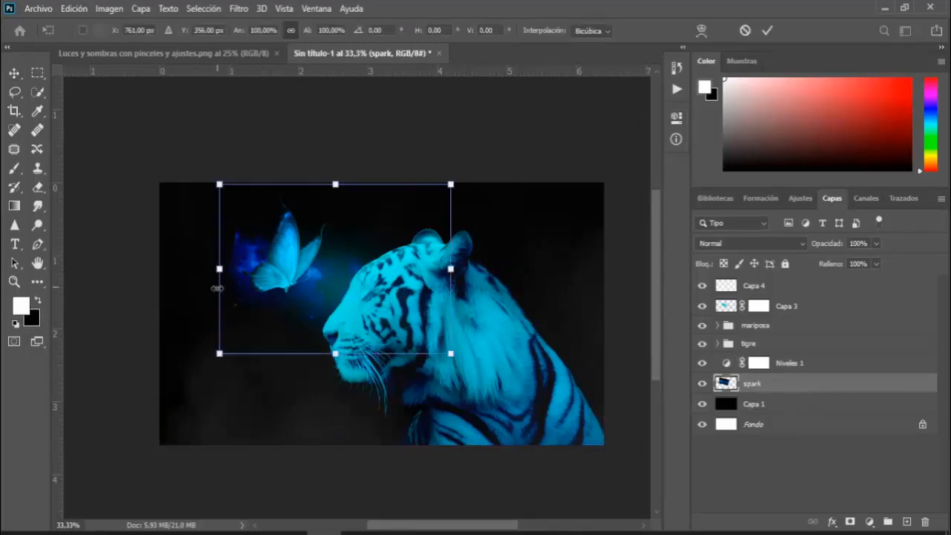
drag(280, 274, 302, 263)
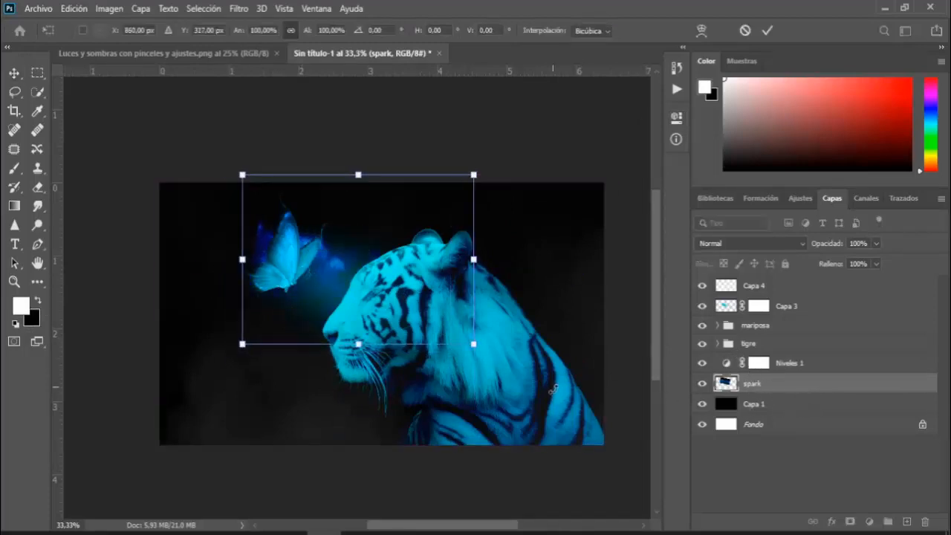
drag(560, 396, 544, 417)
mouse_move(346, 284)
mouse_down()
mouse_move(367, 302)
mouse_move(340, 274)
mouse_move(357, 291)
mouse_up()
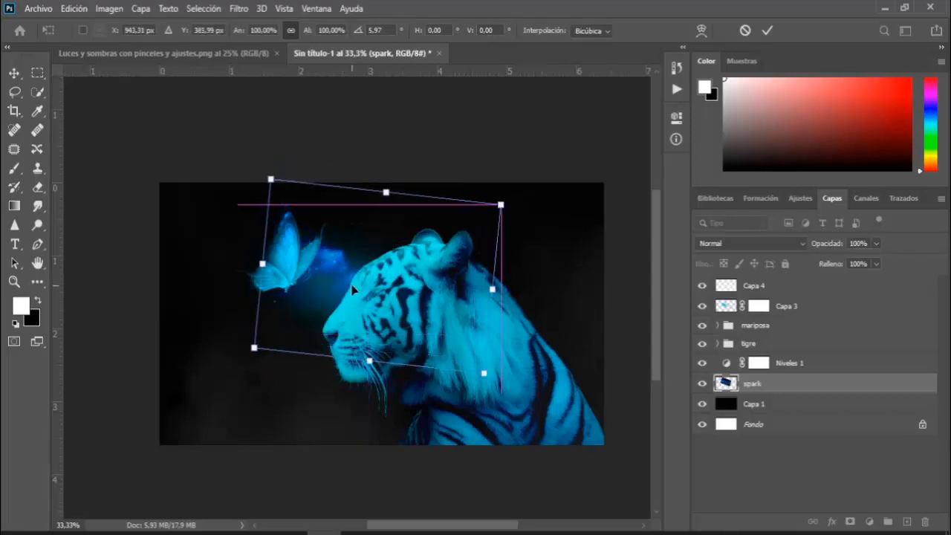
key(Return)
- Enlarge the spark image to 117.32%, extending it up and outward past the butterfly
key(ctrl+t)
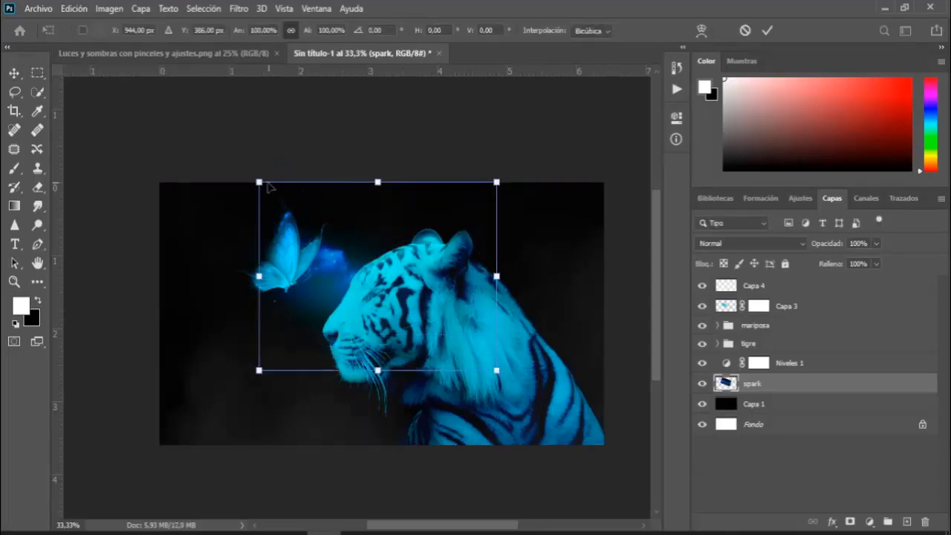
drag(260, 183, 225, 144)
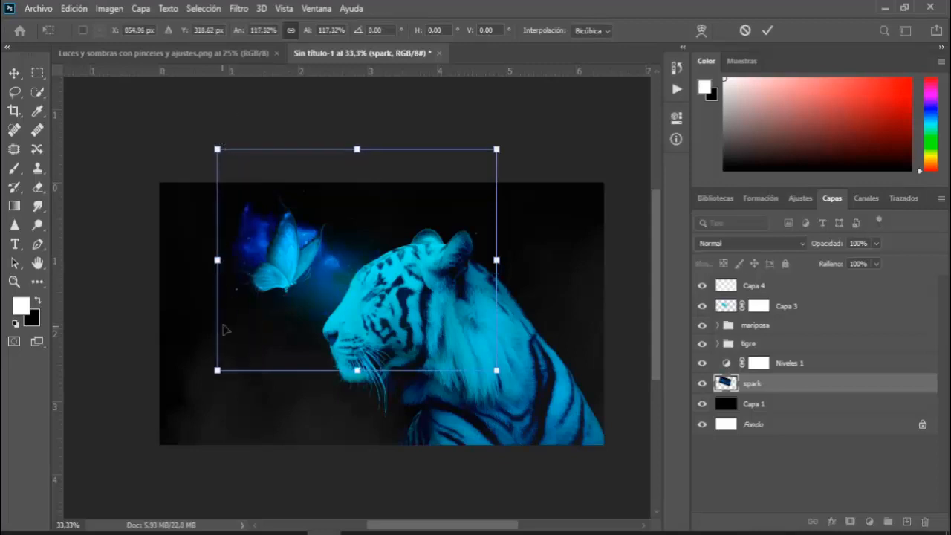
key(Return)
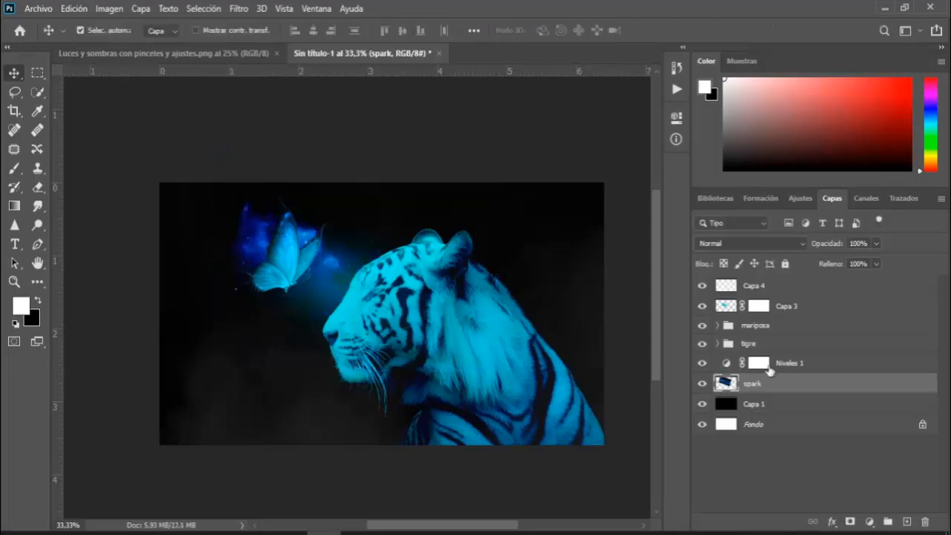
- Clip the Levels adjustment to the spark layer and add a spark layer mask for painting with the Brush tool
right_click(790, 371)
click(673, 280)
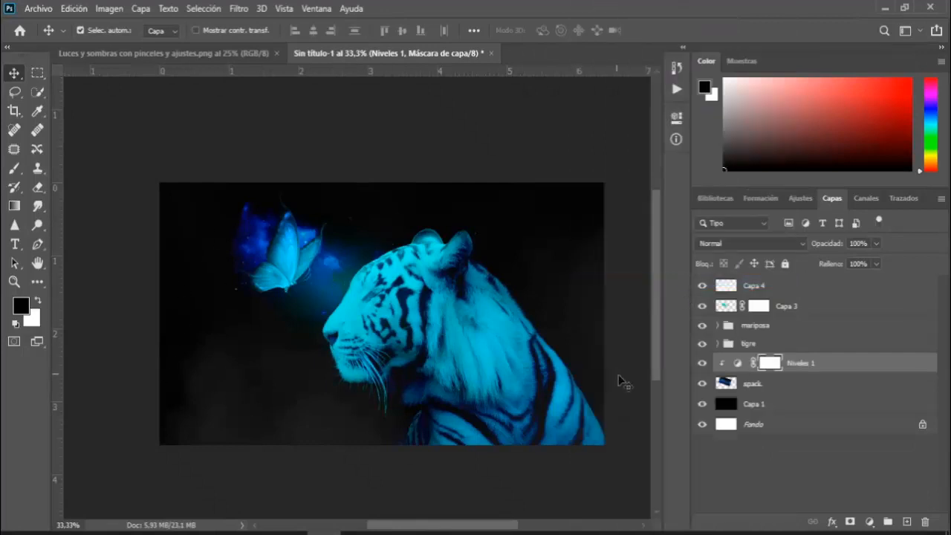
click(776, 385)
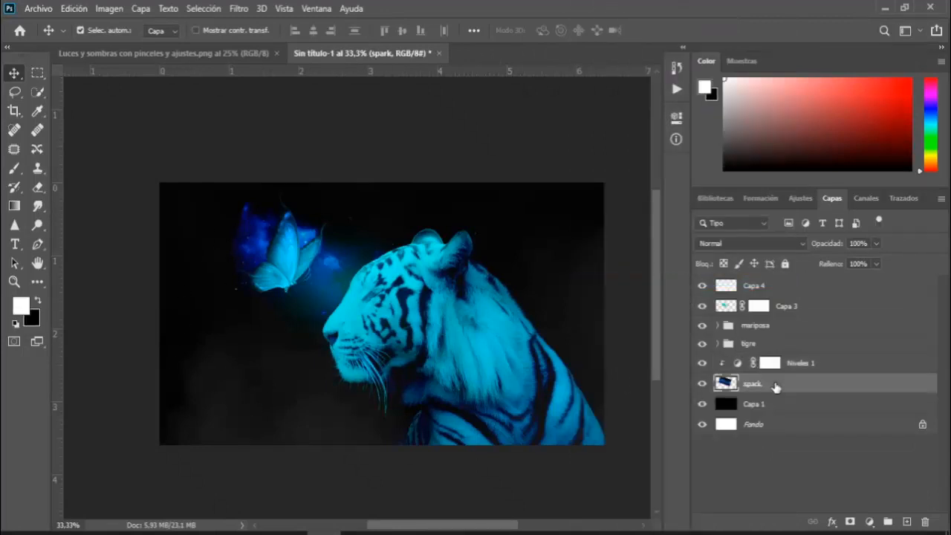
click(851, 523)
key(b)
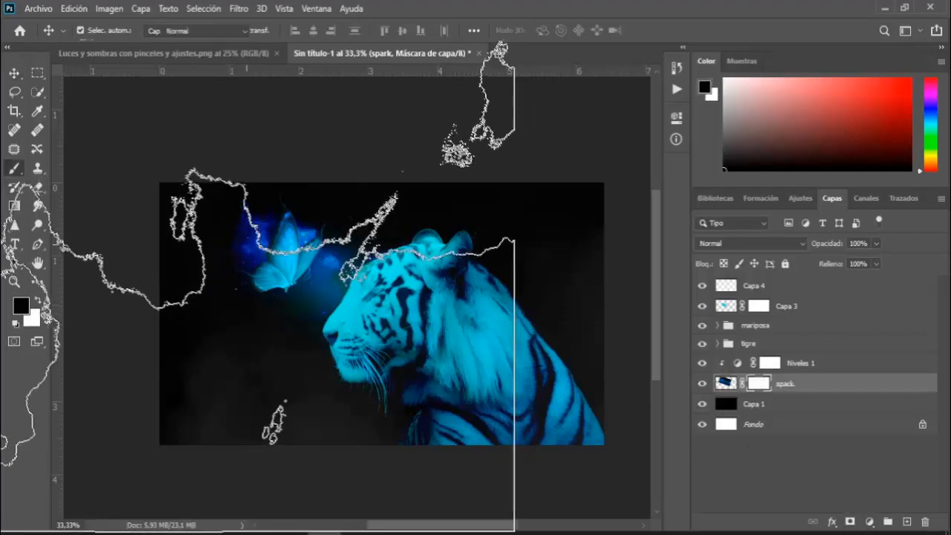
- Try to fade the blue spark area beside the butterfly on the mask with a 900 px fog brush
alt+drag(344, 248, 197, 240)
alt+drag(319, 266, 271, 268)
right_click(347, 272)
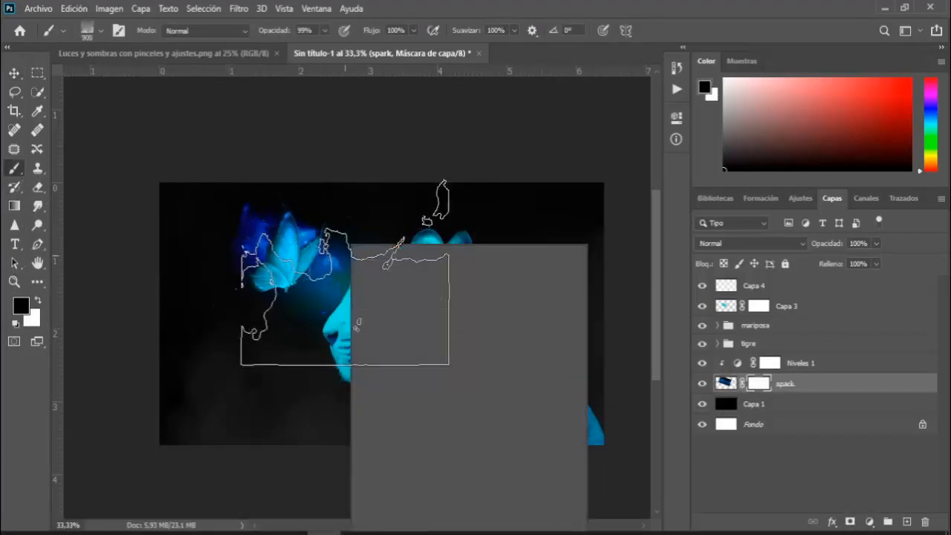
click(564, 4)
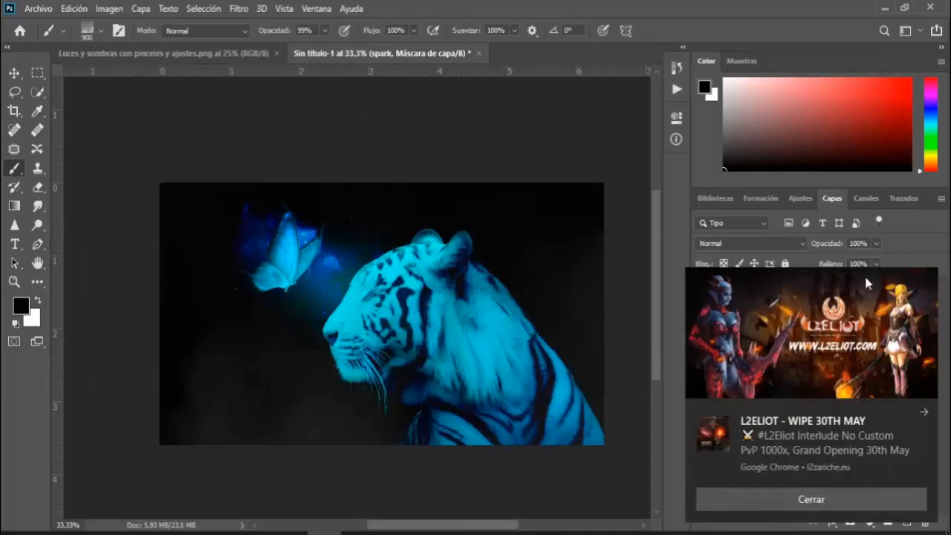
click(922, 413)
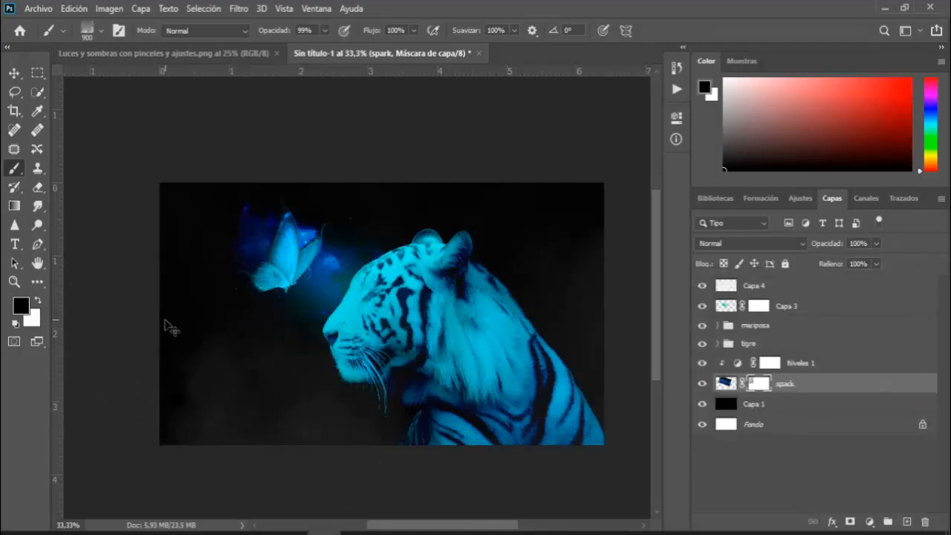
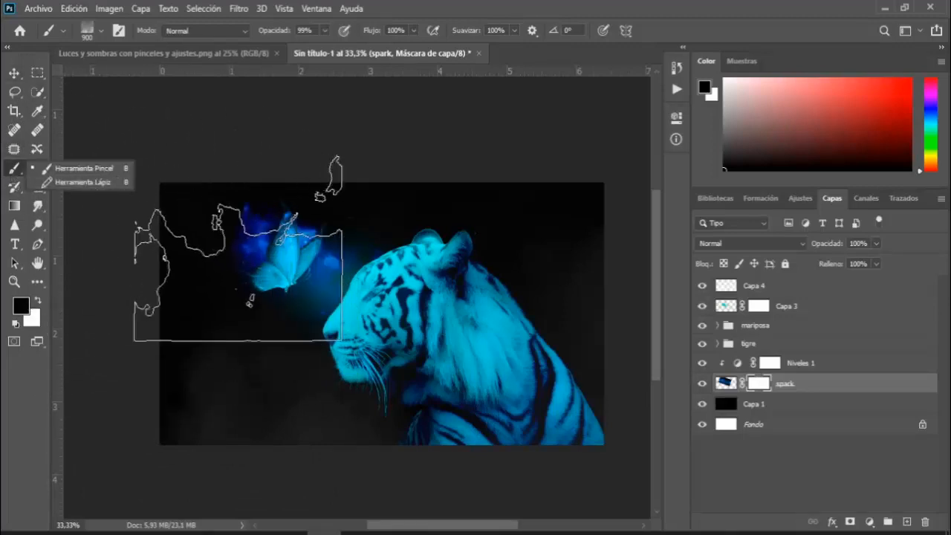
- Choose the Fog 21 brush at 1170 px and mask out the spark texture's hard outer edge beside the butterfly
right_click(394, 346)
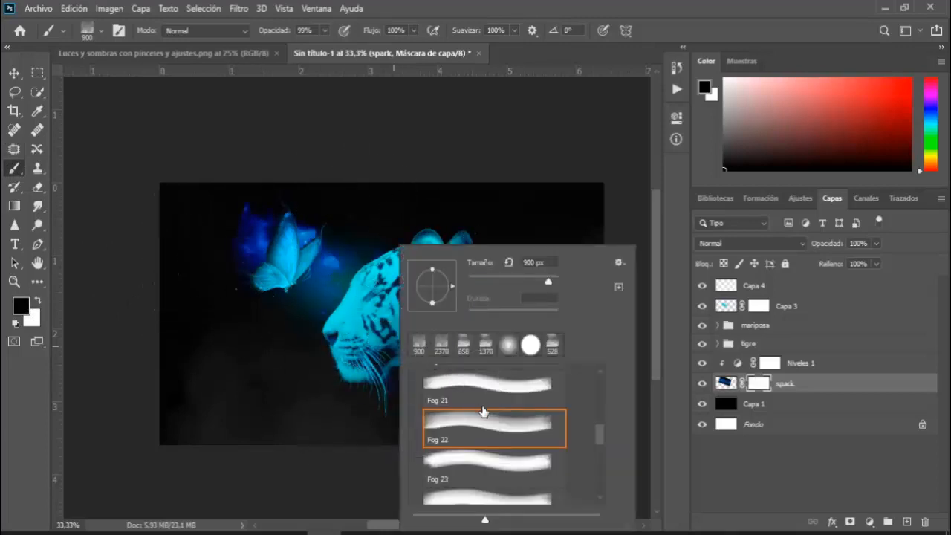
click(483, 379)
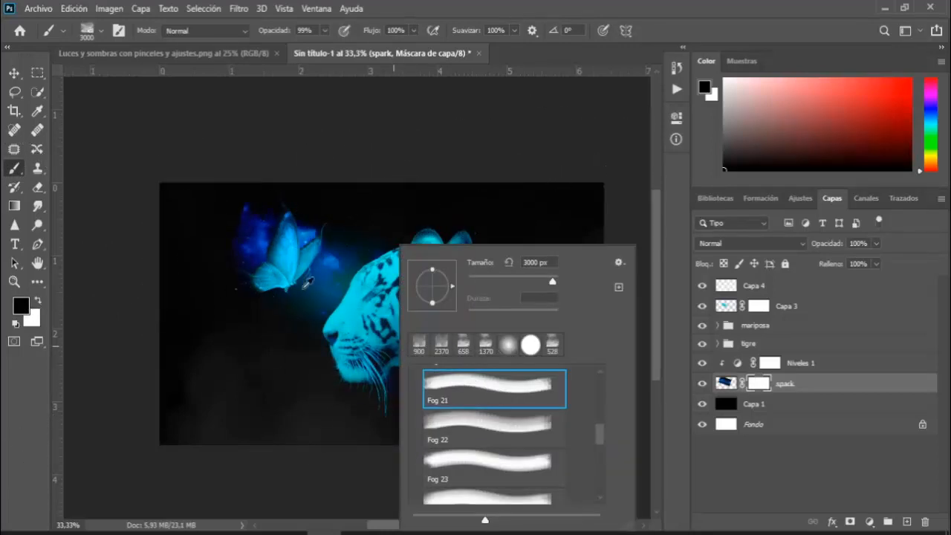
mouse_move(308, 282)
mouse_down()
mouse_move(82, 283)
mouse_move(114, 223)
mouse_up()
right_click(245, 274)
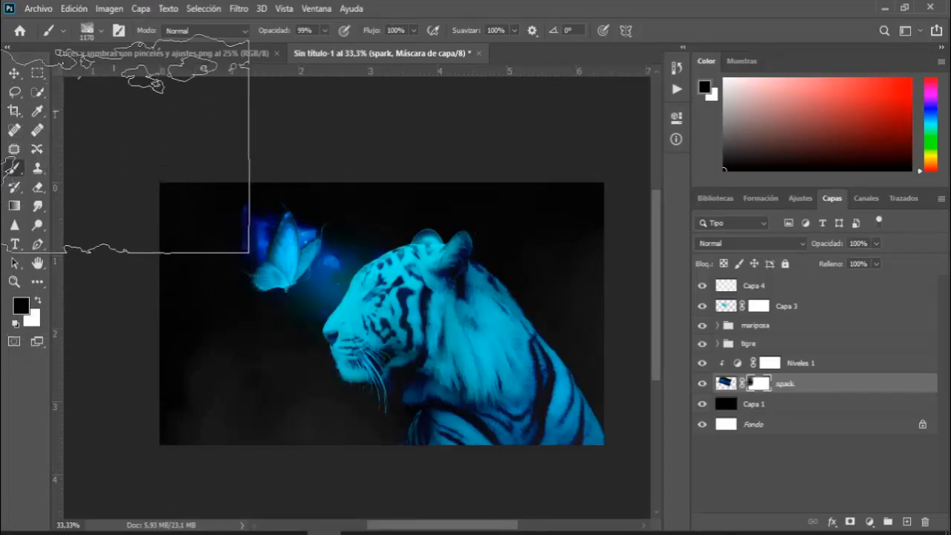
mouse_move(114, 144)
mouse_down()
mouse_move(130, 121)
mouse_move(103, 163)
mouse_move(120, 176)
mouse_move(133, 143)
mouse_up()
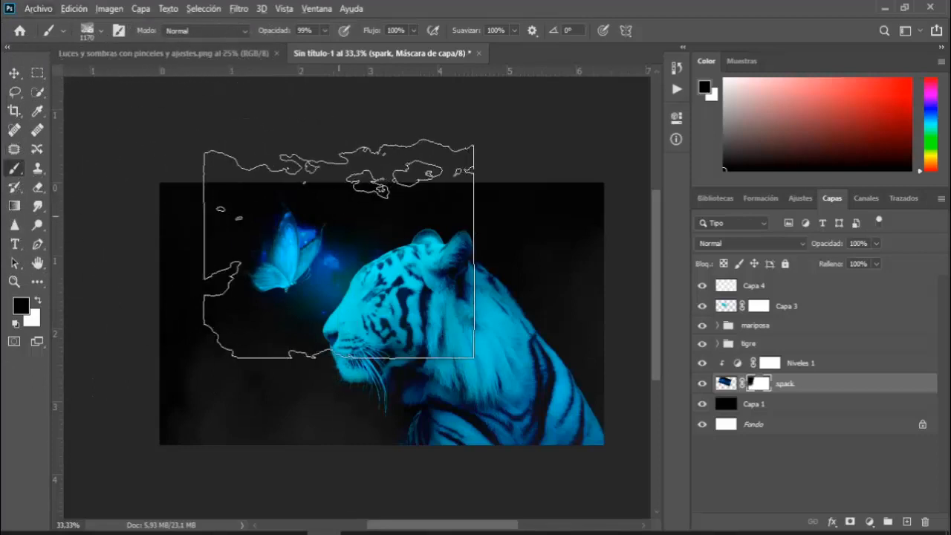
- Rotate the Fog 21 brush tip to 162° and mask out the leftover spark texture above the butterfly
right_click(351, 250)
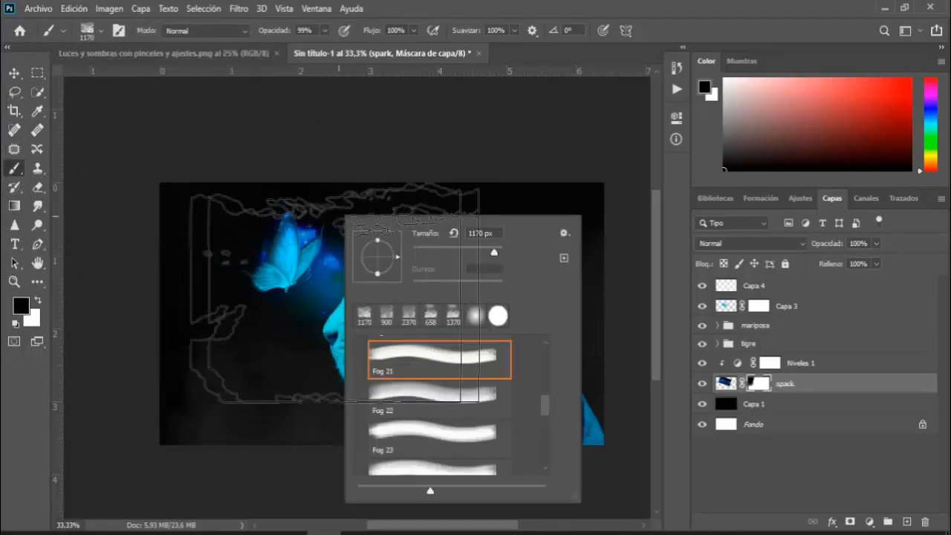
right_click(321, 301)
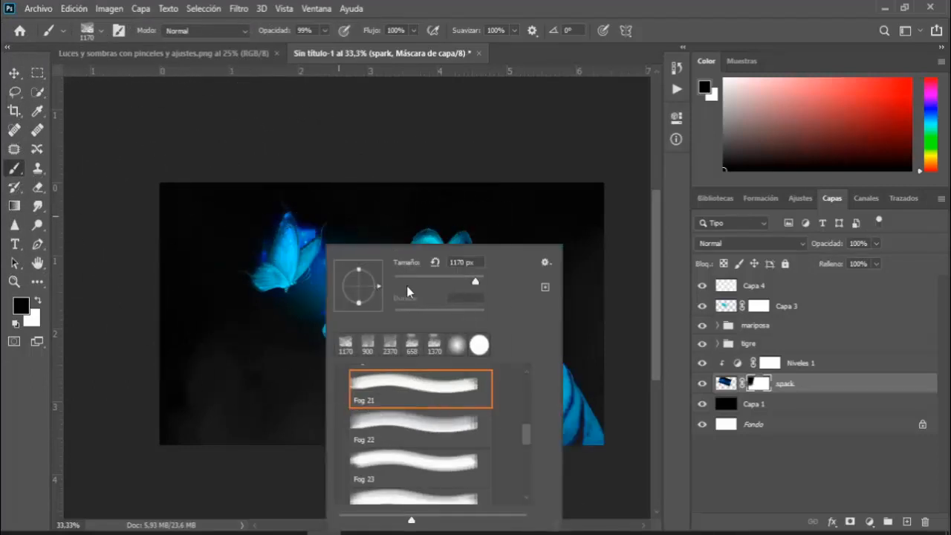
mouse_move(379, 287)
mouse_down()
mouse_move(359, 257)
mouse_move(314, 270)
mouse_move(226, 248)
mouse_up()
click(189, 135)
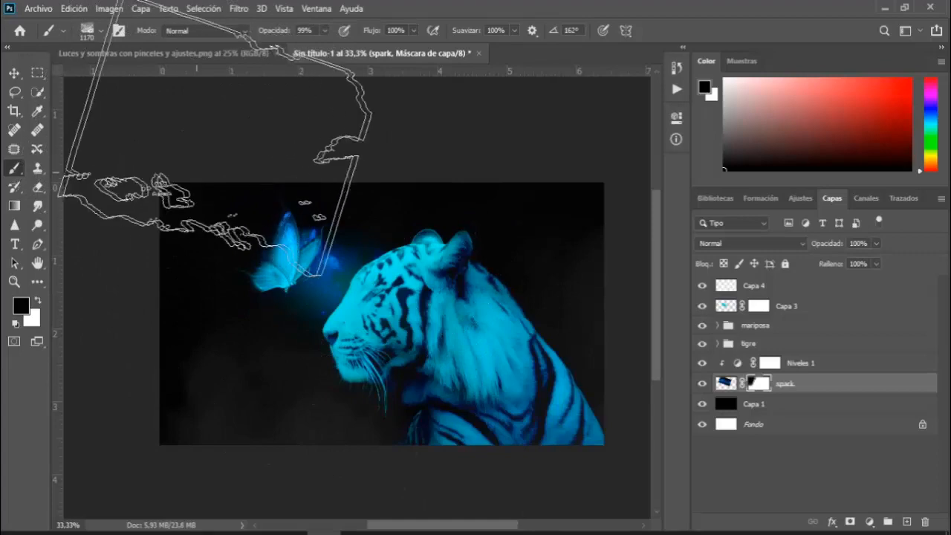
- Flatten the Fog 21 brush tip's roundness and use it on the spark mask below the butterfly
right_click(355, 247)
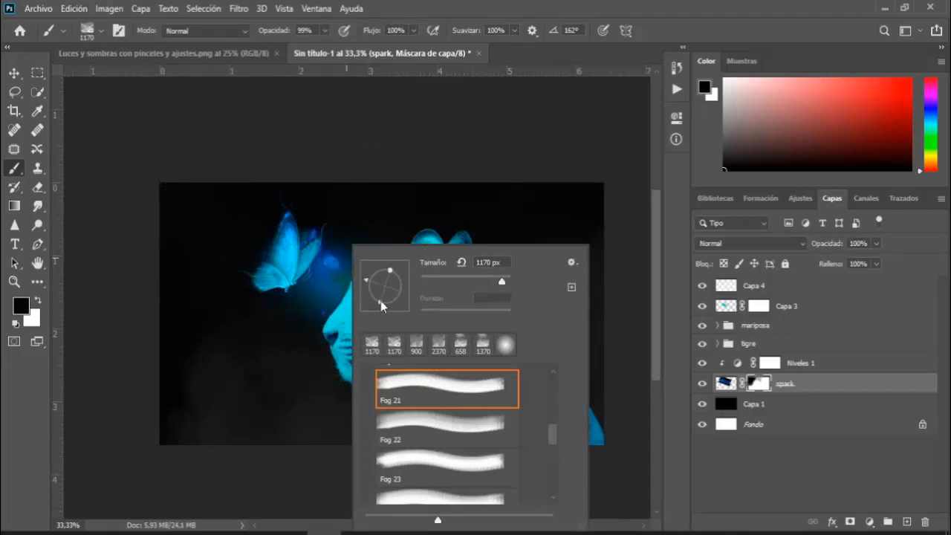
drag(381, 301, 373, 295)
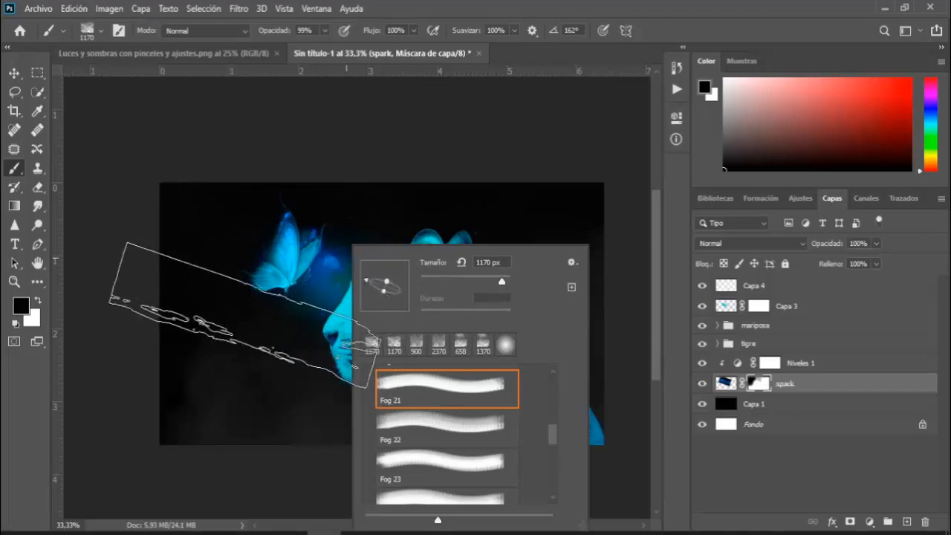
click(248, 315)
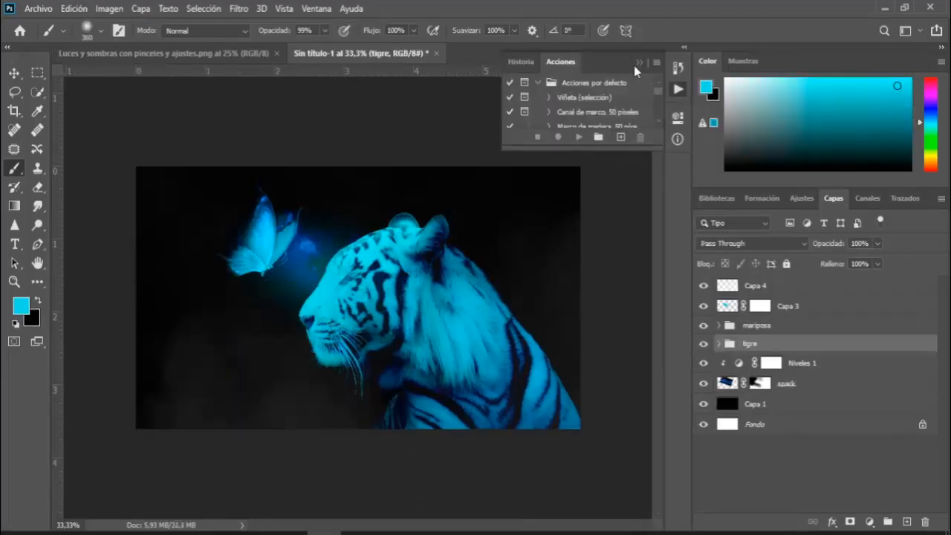
- Compare the image with and without the fog layer Capa 4, and make that layer active
click(638, 64)
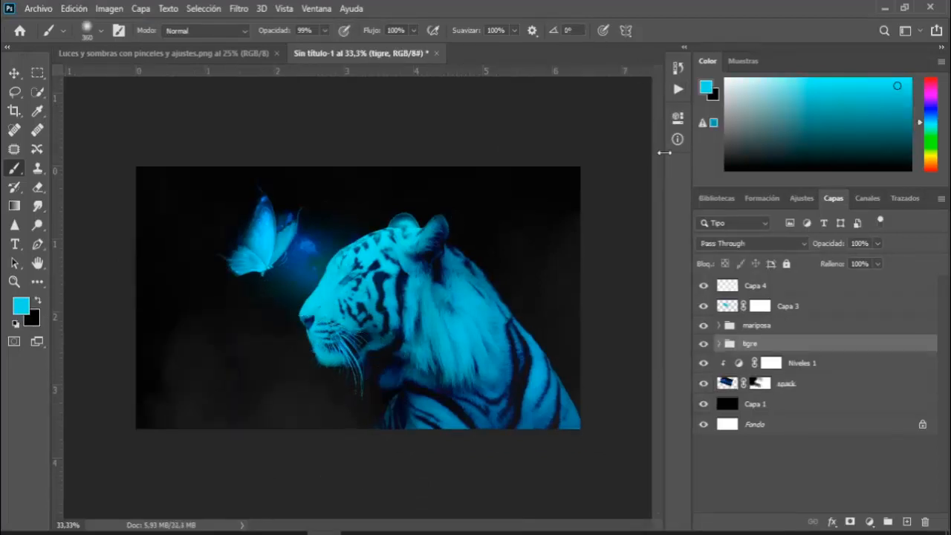
click(705, 287)
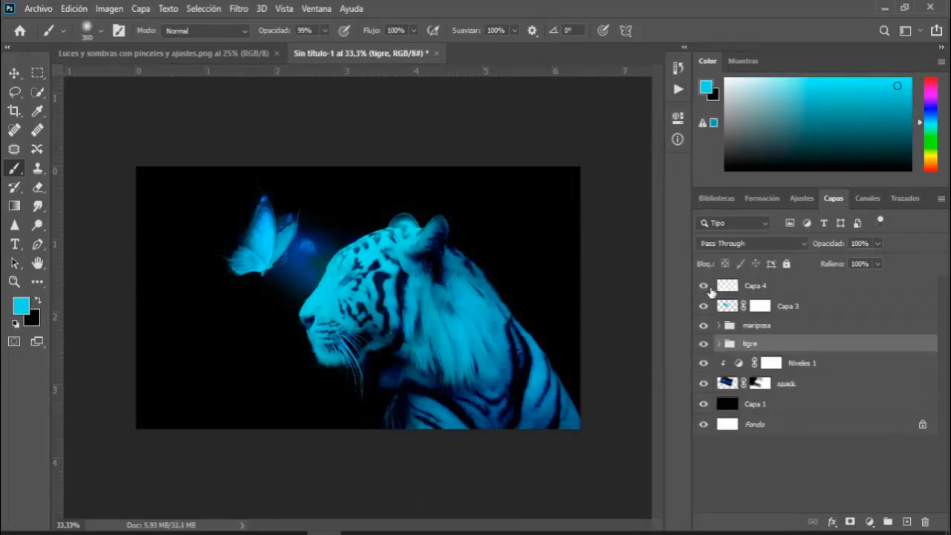
click(824, 291)
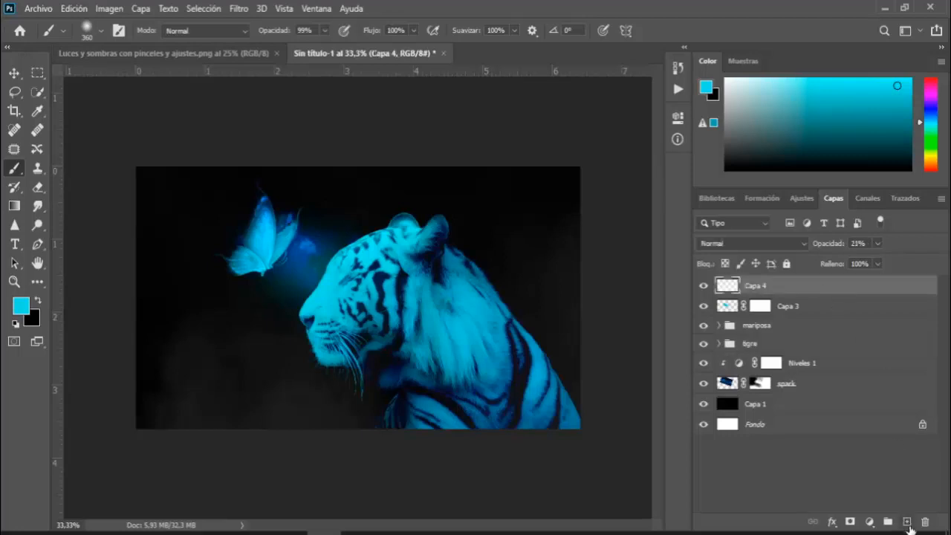
- Create a new empty layer above Capa 4 and choose the Fog 17 brush for painting on it
click(907, 522)
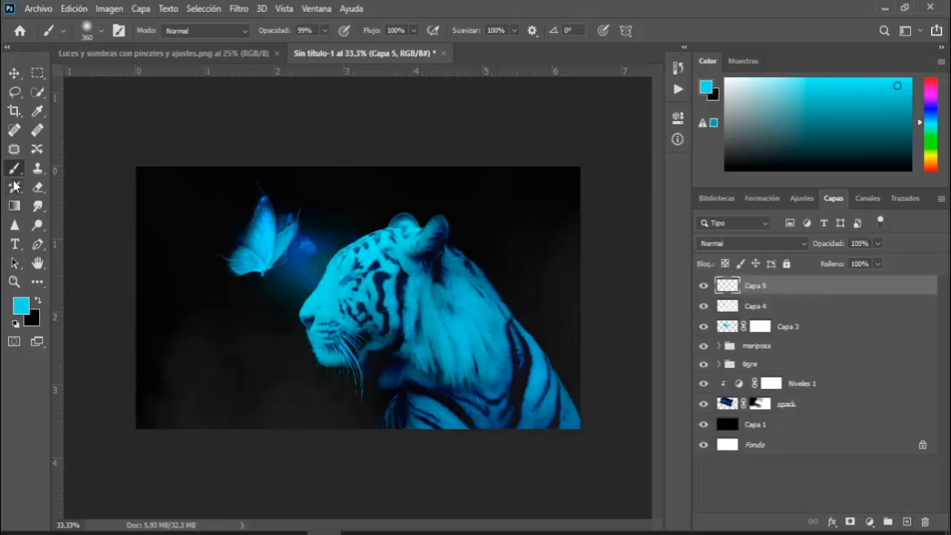
right_click(242, 253)
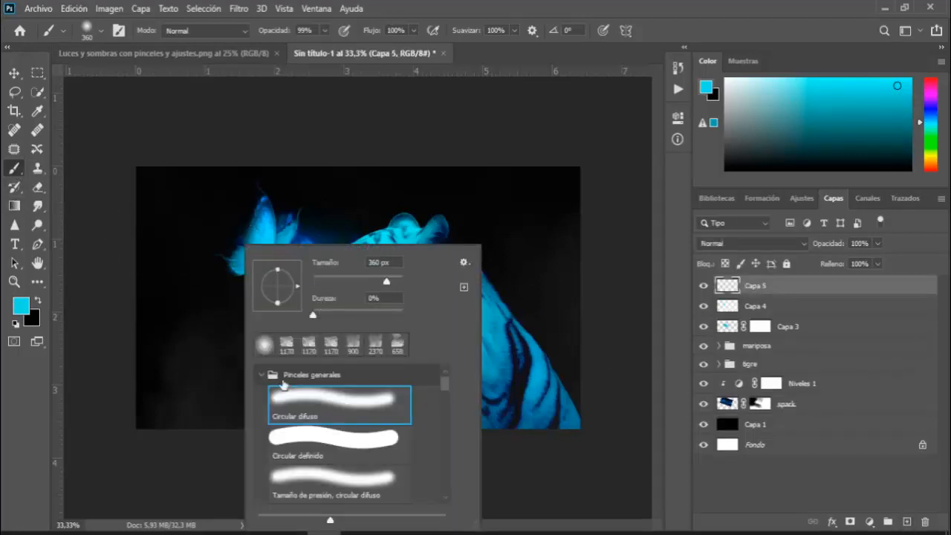
click(261, 374)
click(289, 504)
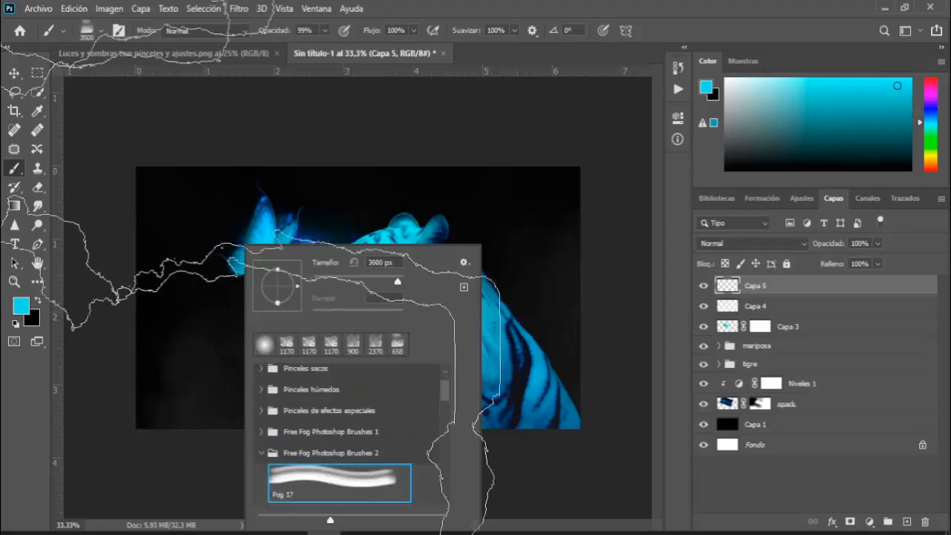
click(316, 107)
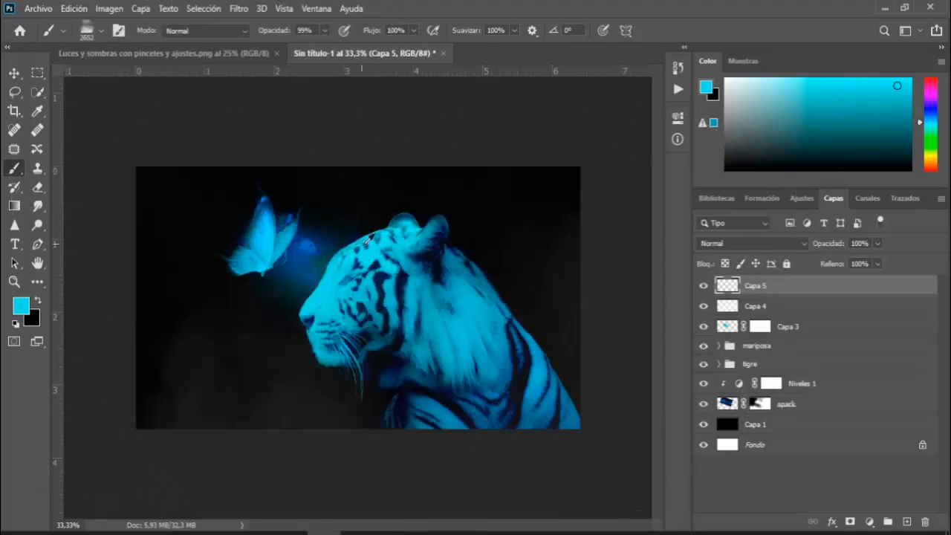
- Reset the colours to the defaults and make white the foreground colour with black as the background
click(16, 324)
click(38, 300)
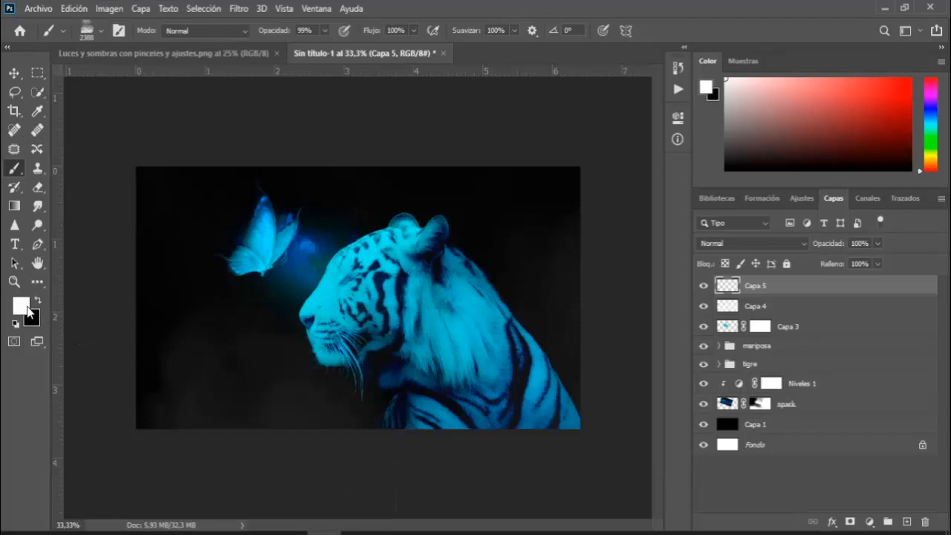
click(38, 303)
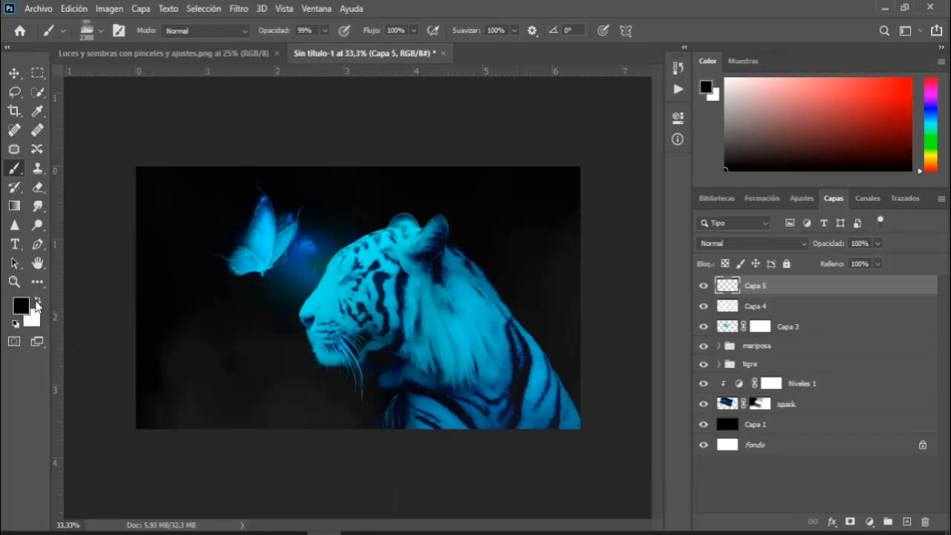
click(38, 301)
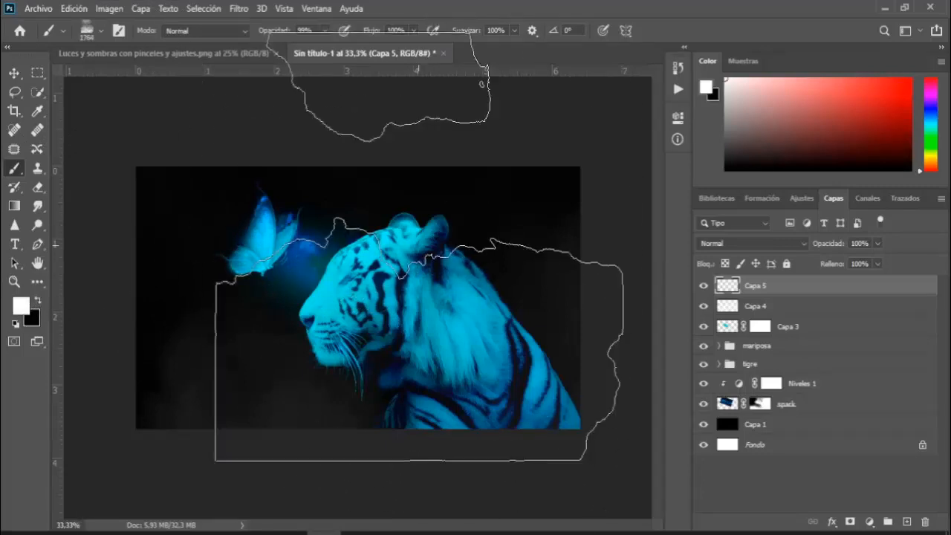
- Try one white stamp of the 1764 px Fog 17 brush rotated to -148° above the tiger, and undo it
right_click(419, 245)
mouse_move(474, 288)
mouse_down()
mouse_move(437, 322)
mouse_move(429, 305)
mouse_up()
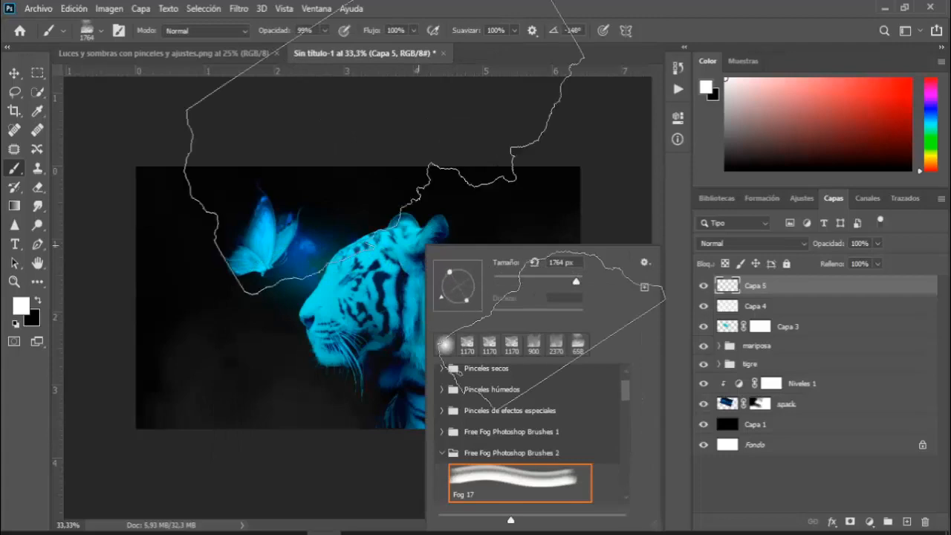
click(459, 159)
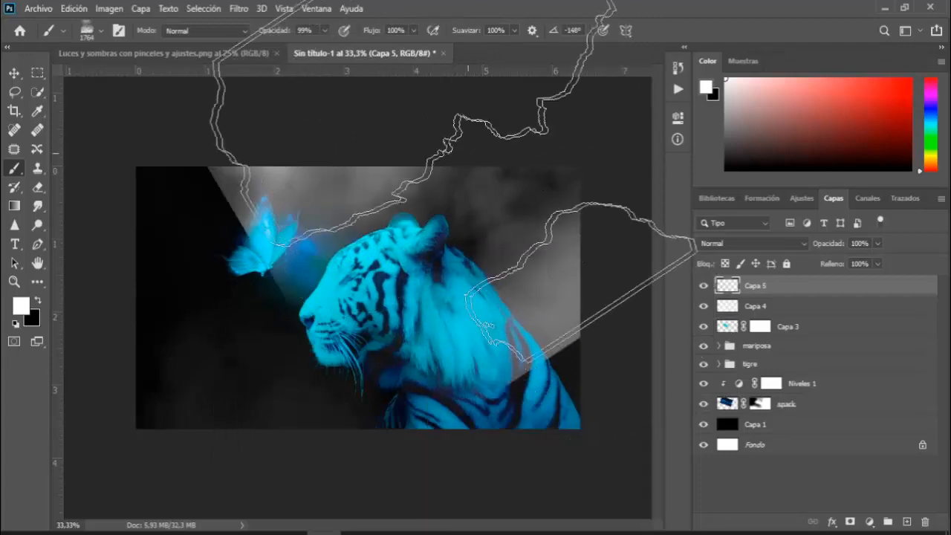
key(ctrl+z)
- Rotate the 1764 px Fog 17 brush tip to 169° and stamp white fog once over the tiger and butterfly
right_click(439, 199)
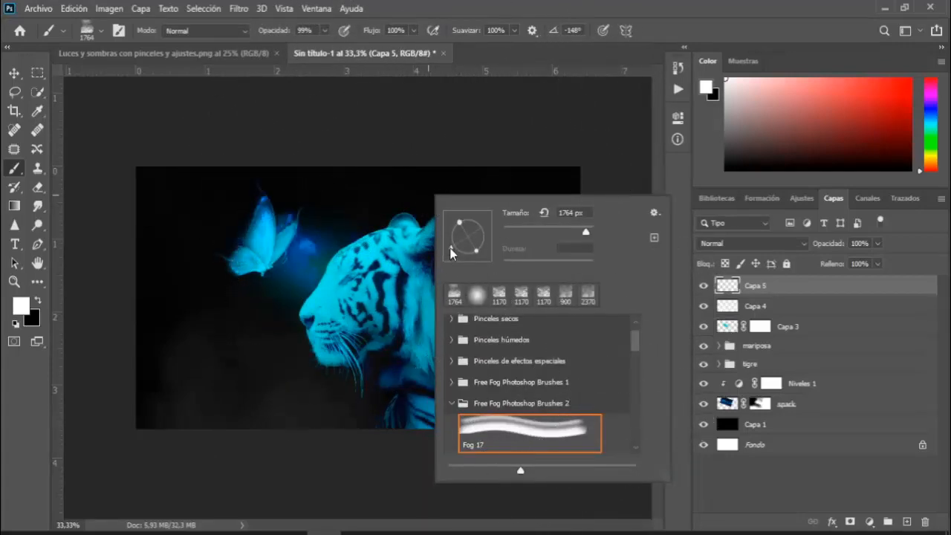
drag(451, 253, 448, 232)
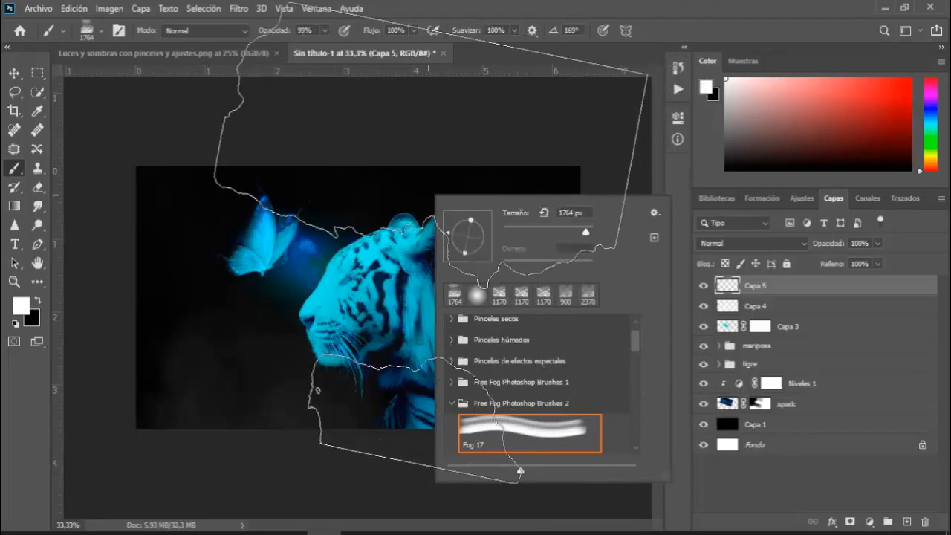
click(405, 254)
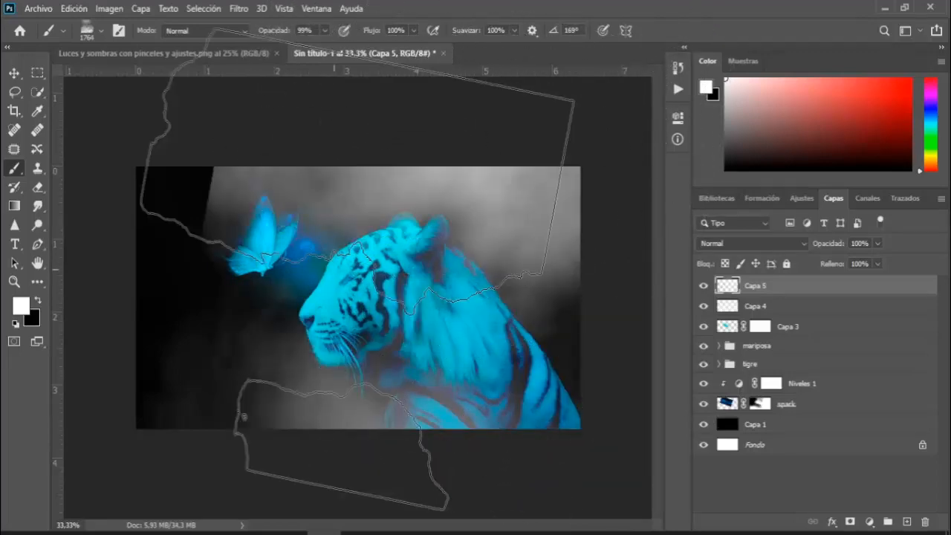
- Enlarge the fog on Capa 5 until it covers the whole canvas, and lower the layer's opacity to 32%
key(ctrl+t)
drag(195, 165, 109, 96)
key(Return)
click(878, 243)
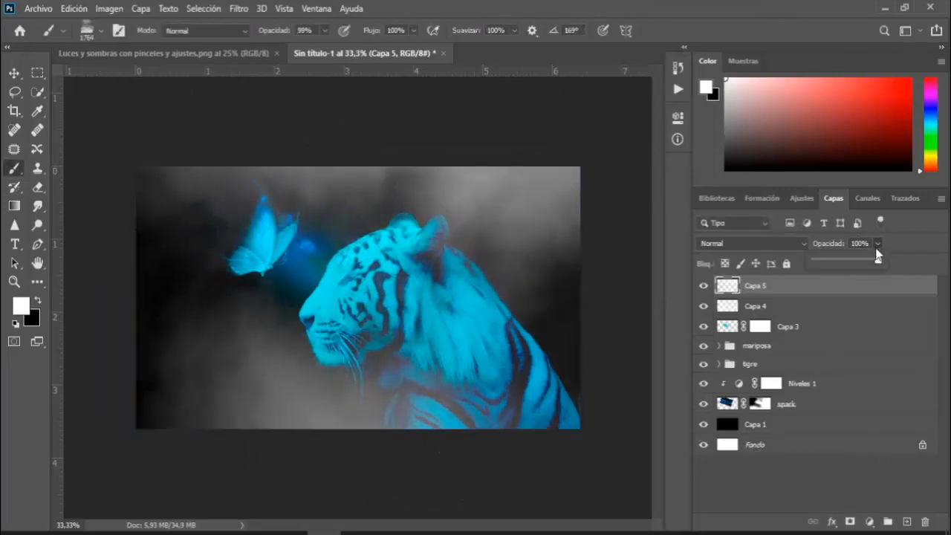
drag(850, 257, 827, 260)
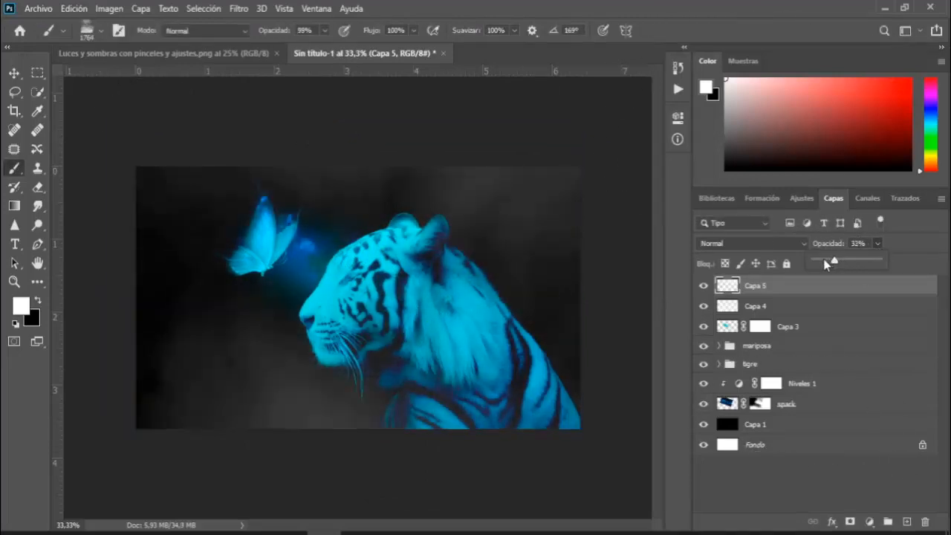
- Add a solid colour fill layer in blue 098db8 directly above Capa 4
click(758, 306)
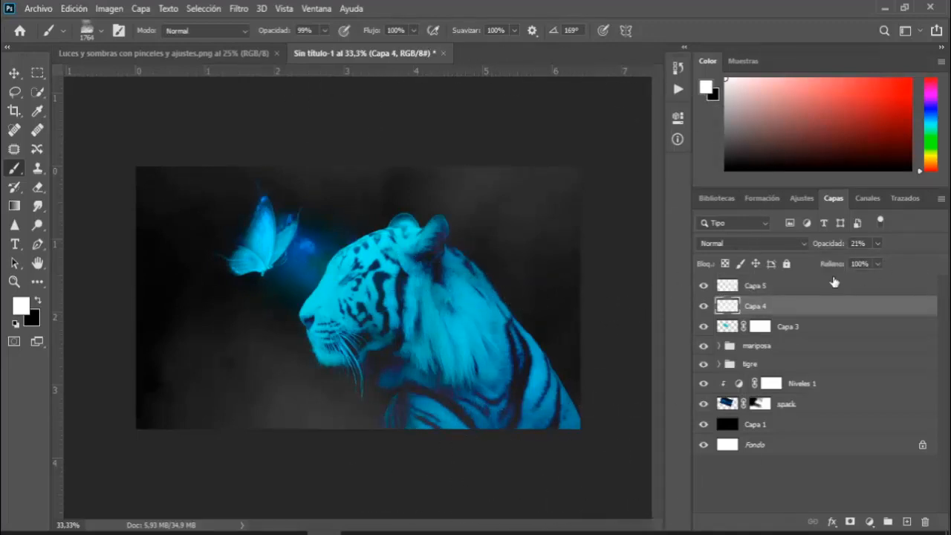
key(alt+F9)
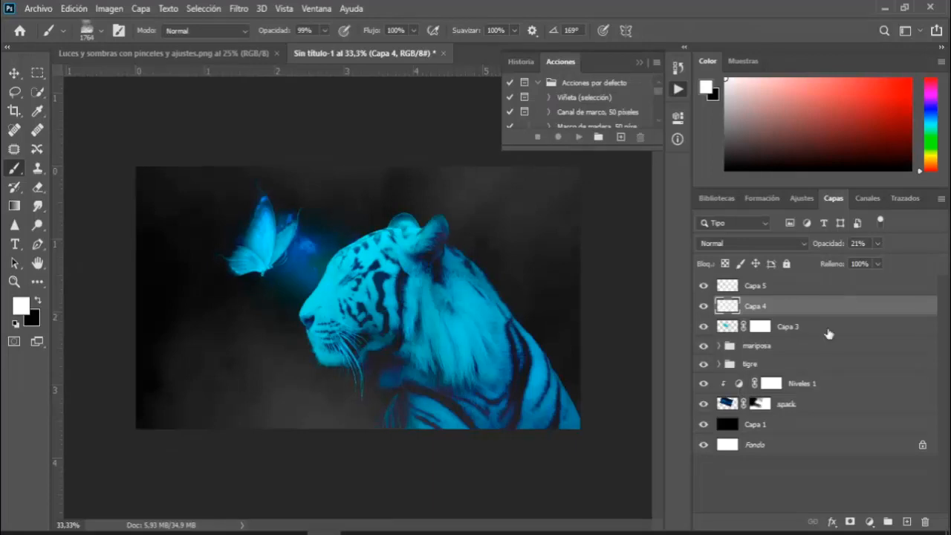
click(871, 522)
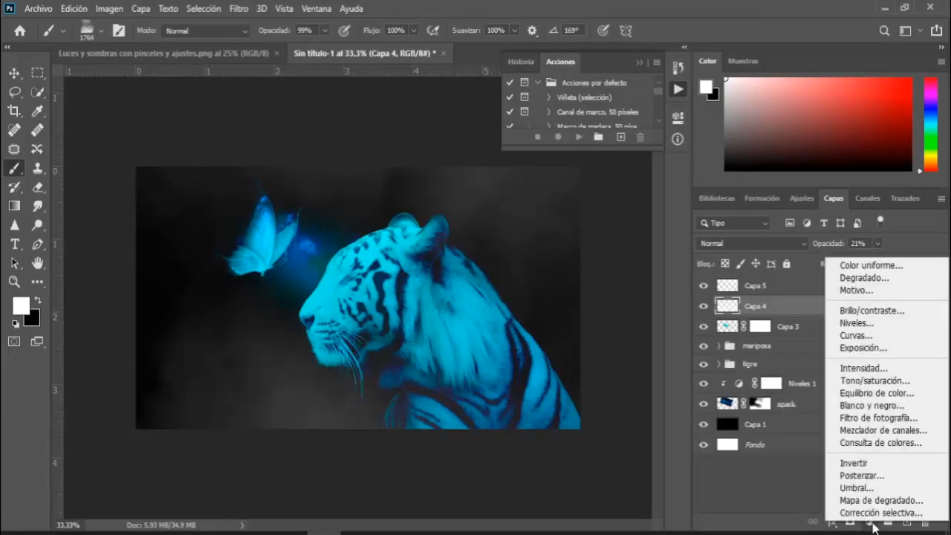
click(867, 267)
click(754, 314)
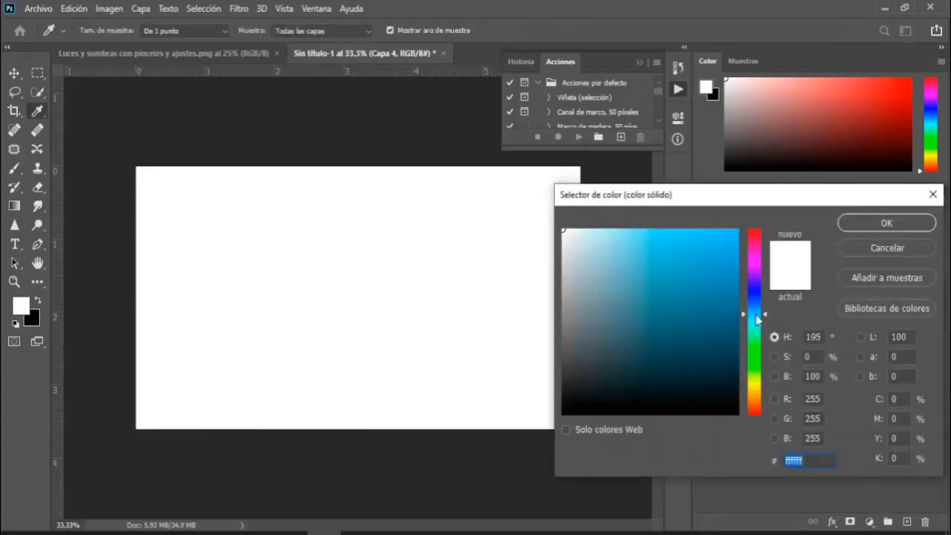
click(732, 281)
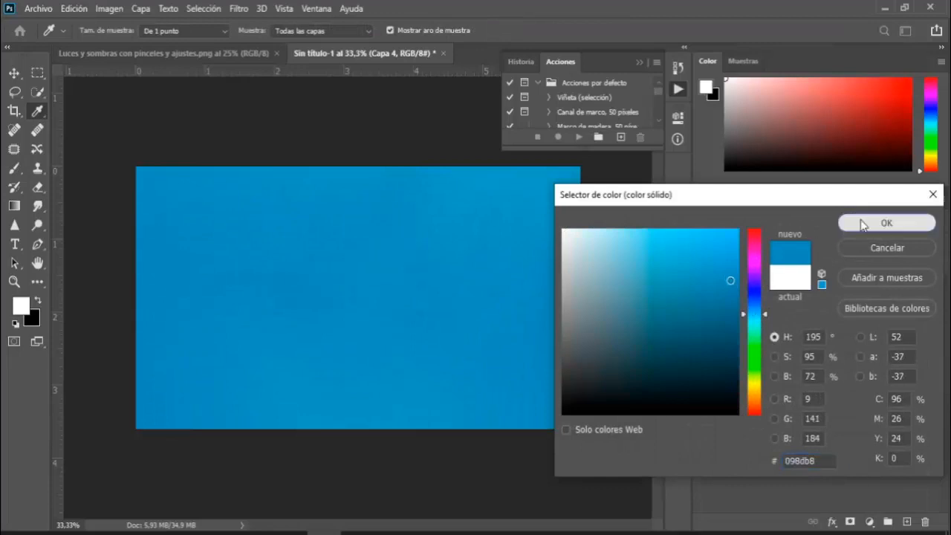
click(858, 219)
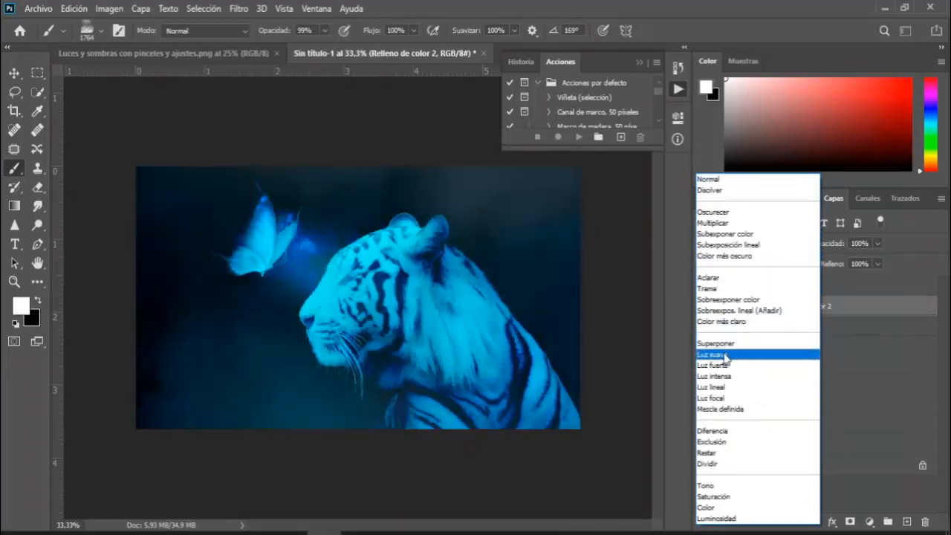
- Try the blue fill layer in Superponer mode at 54% opacity and in Luz lineal mode at 17%
click(724, 345)
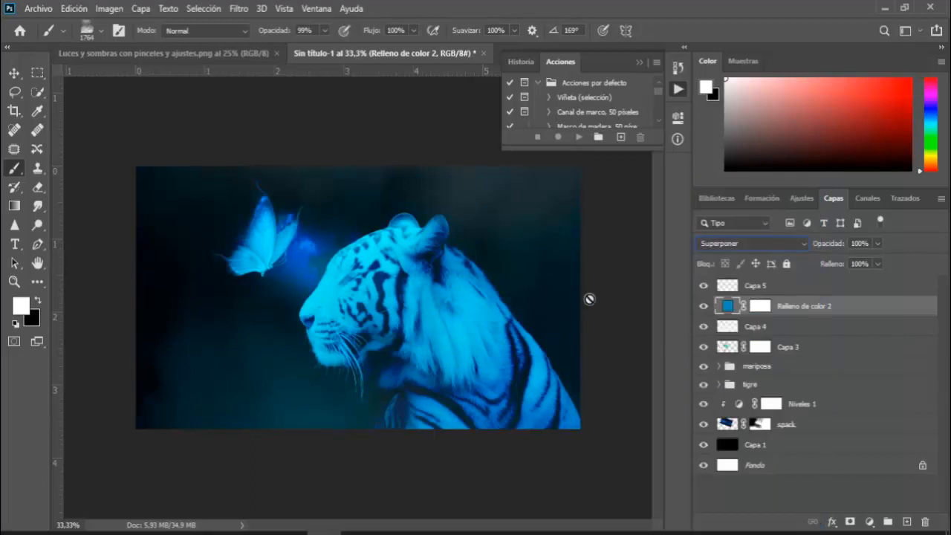
click(878, 244)
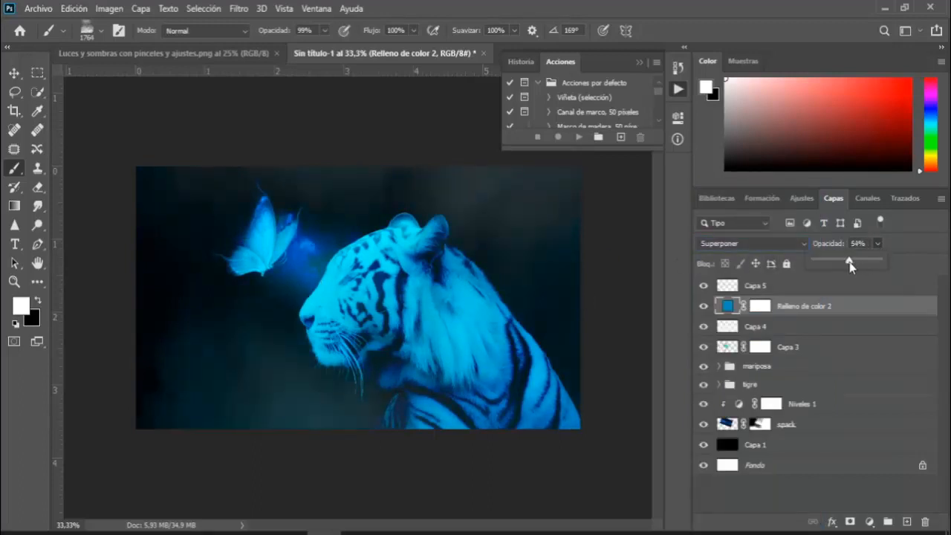
click(749, 245)
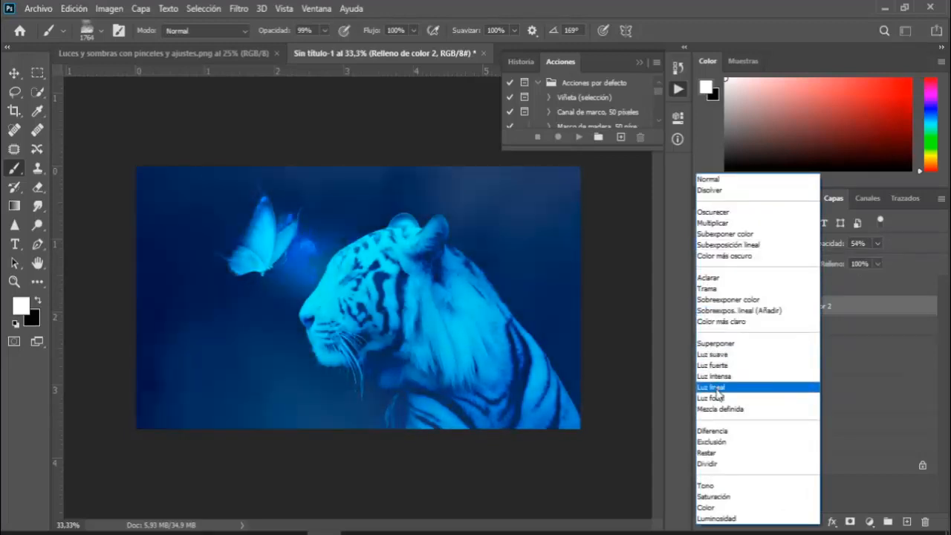
click(712, 387)
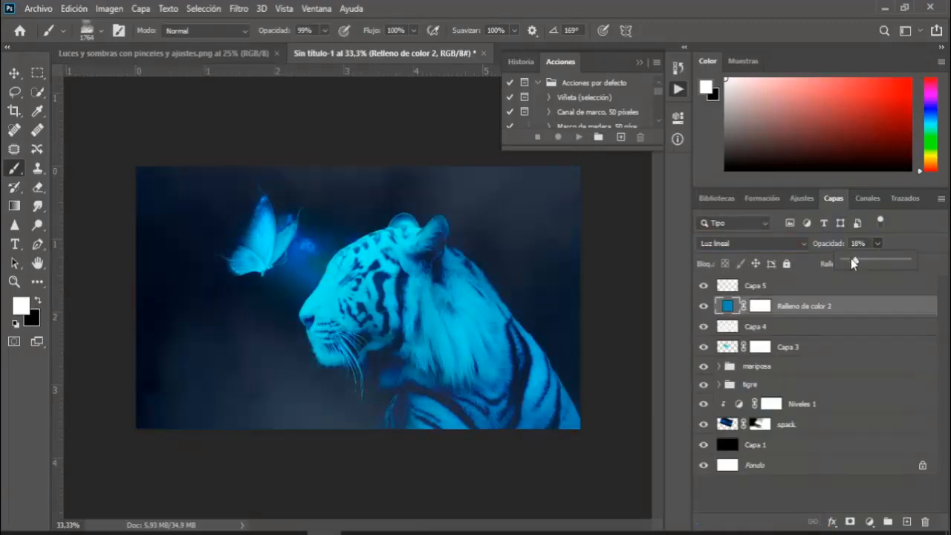
drag(852, 263, 862, 264)
click(877, 245)
- Move the blue fill layer above Capa 5, and group the layers Capa 5, Capa 4 and Capa 3
drag(794, 308, 796, 280)
click(800, 306)
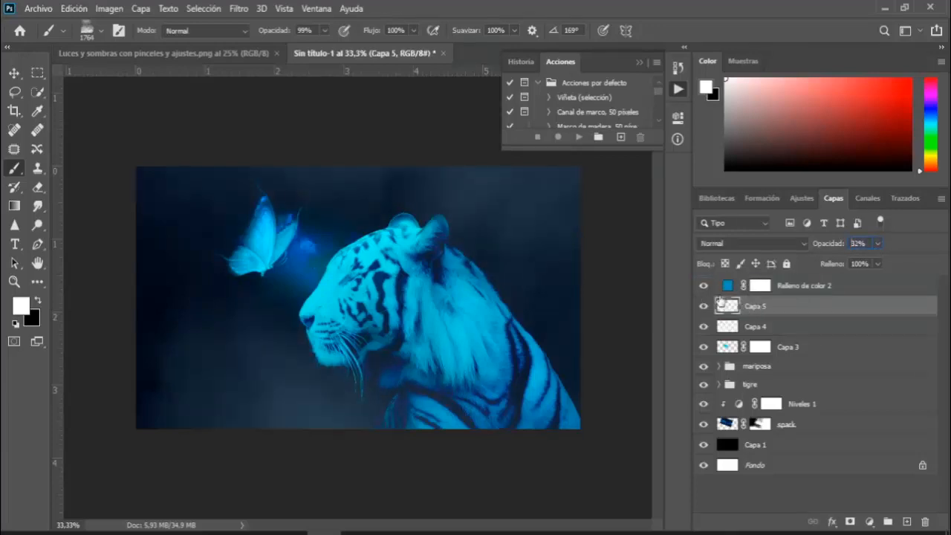
shift+click(810, 349)
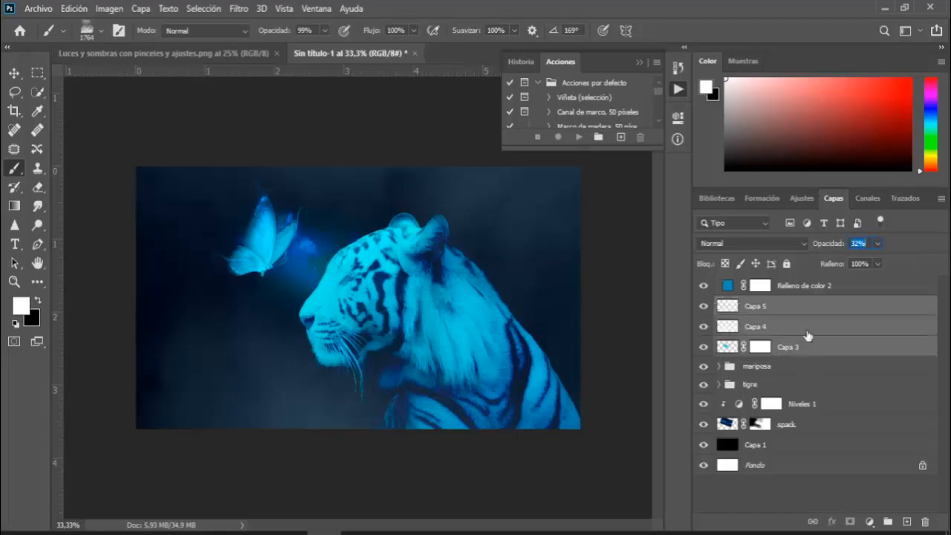
key(ctrl+g)
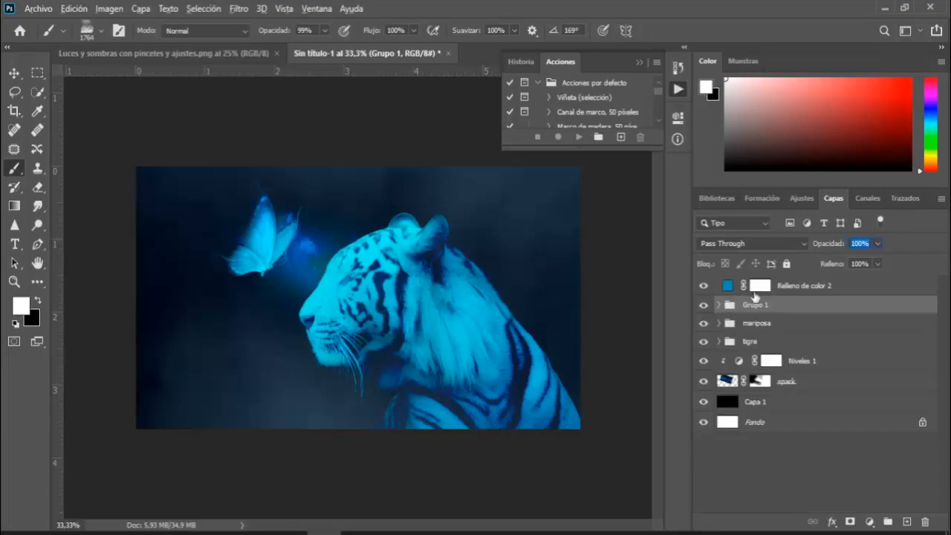
- Clip the blue fill layer Relleno de color 2 to Grupo 1 with a clipping mask
click(785, 288)
right_click(786, 288)
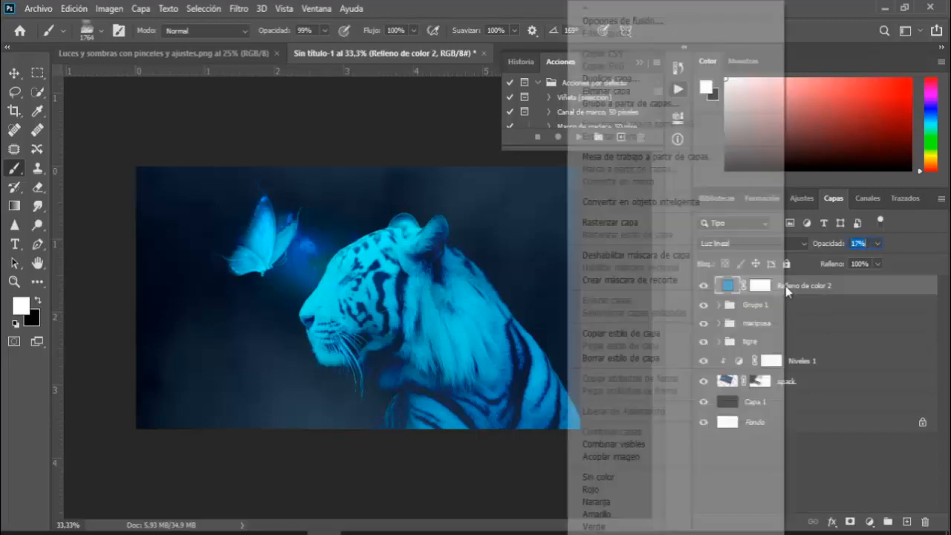
click(672, 280)
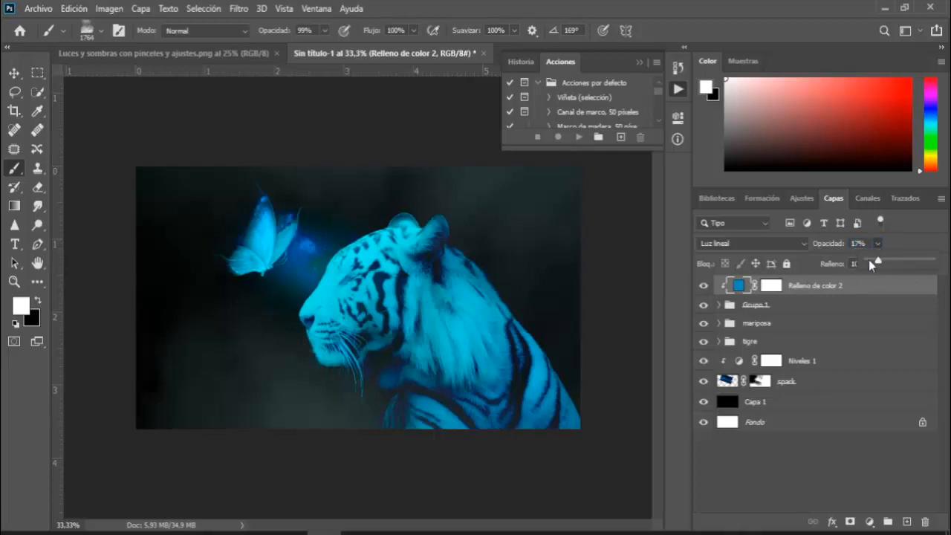
- Set the clipped blue fill layer to 39% opacity and the Subexposición lineal blend mode
drag(872, 263, 892, 261)
click(752, 243)
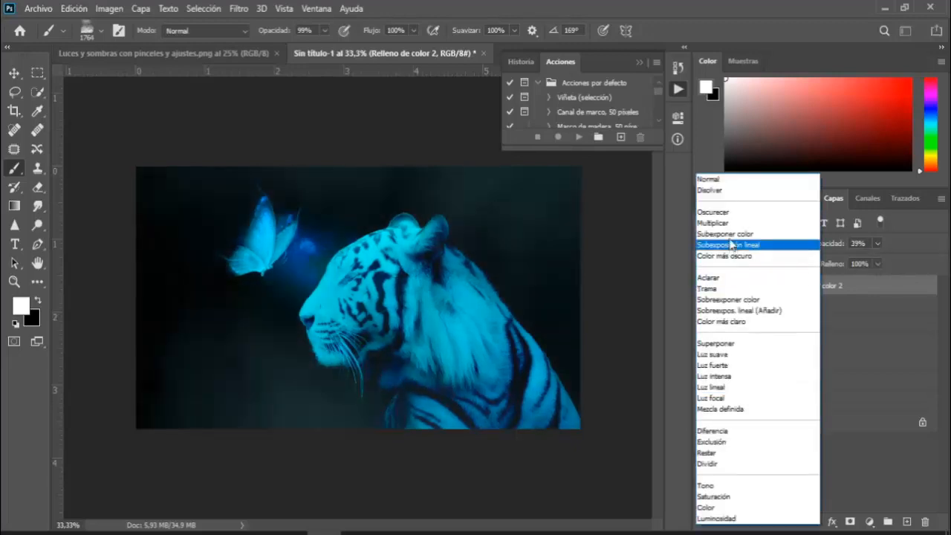
click(731, 247)
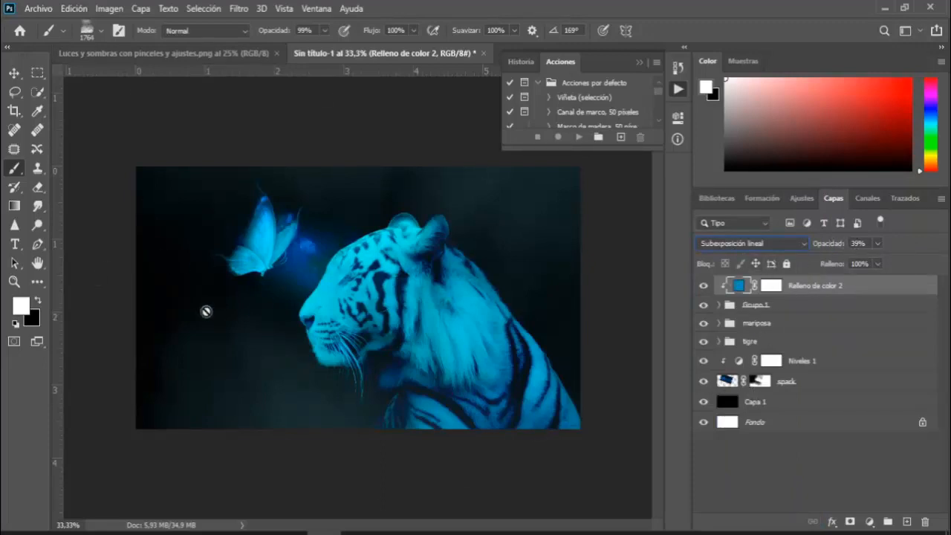
click(291, 259)
click(476, 221)
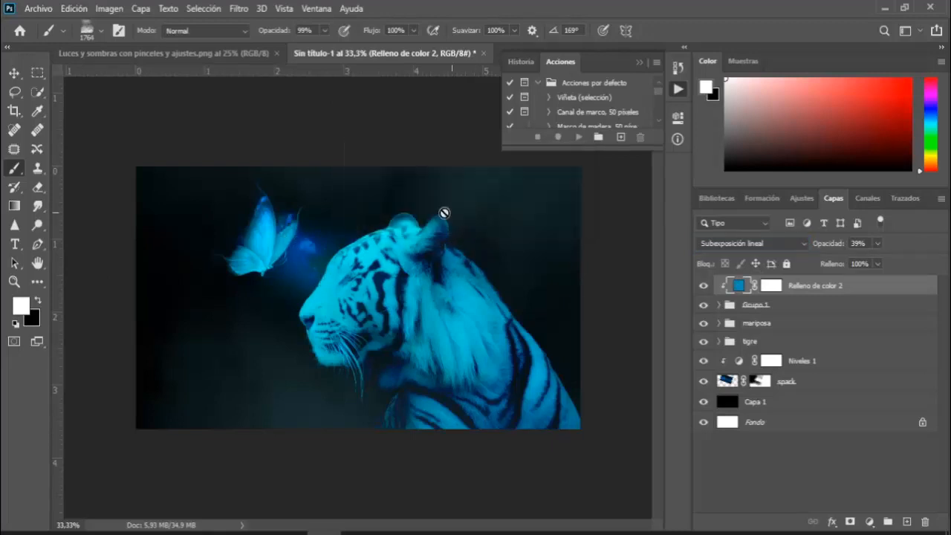
- Add a Tono/saturación adjustment layer clipped to the spark layer, with Tono -15 and Saturación -58
key(z)
drag(292, 250, 350, 276)
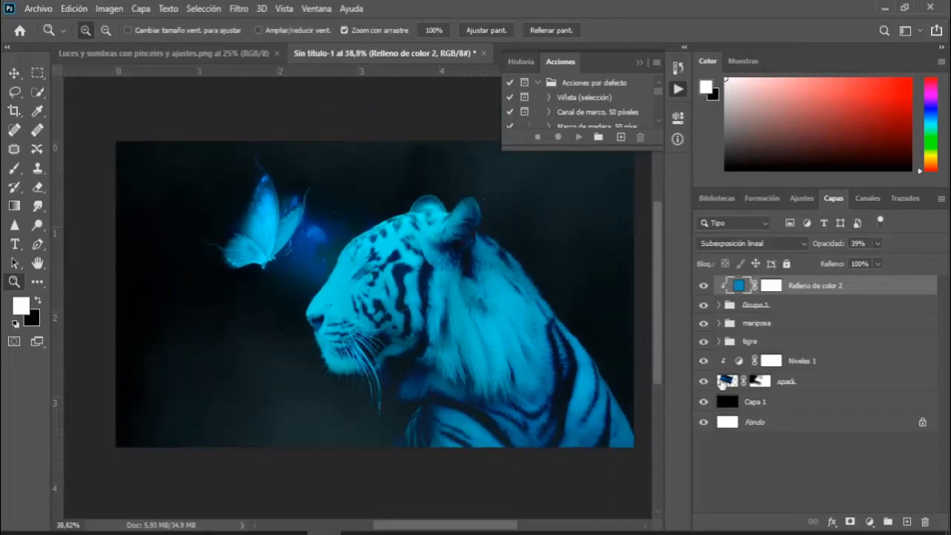
click(798, 383)
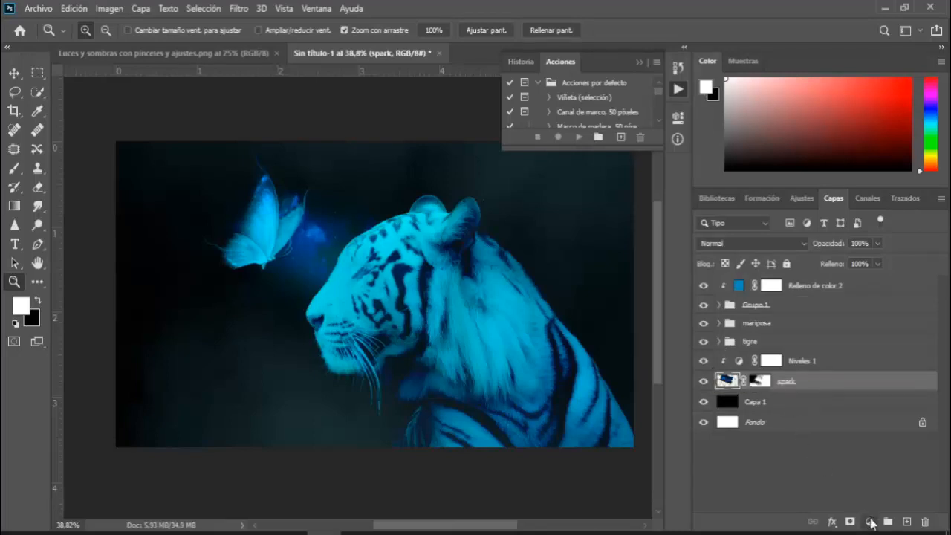
click(870, 521)
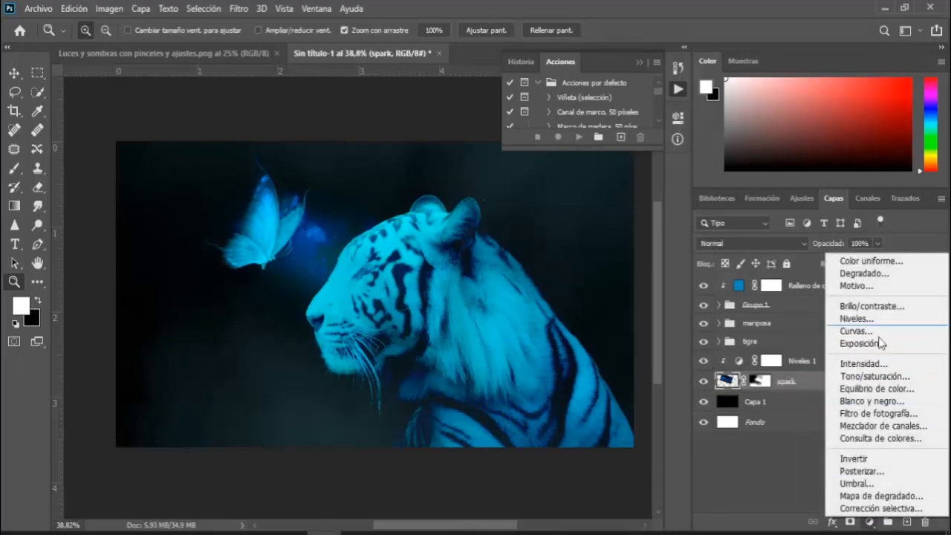
click(885, 376)
drag(560, 217, 549, 245)
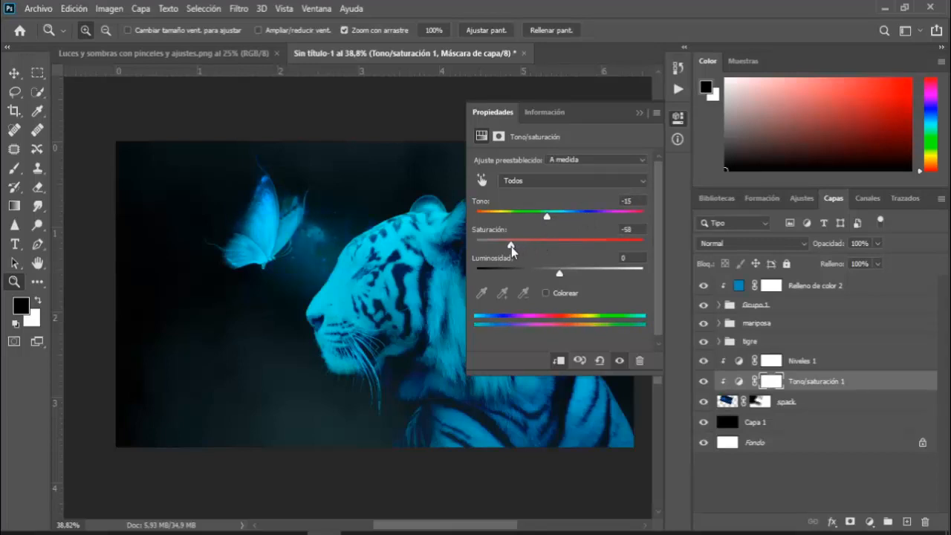
click(639, 113)
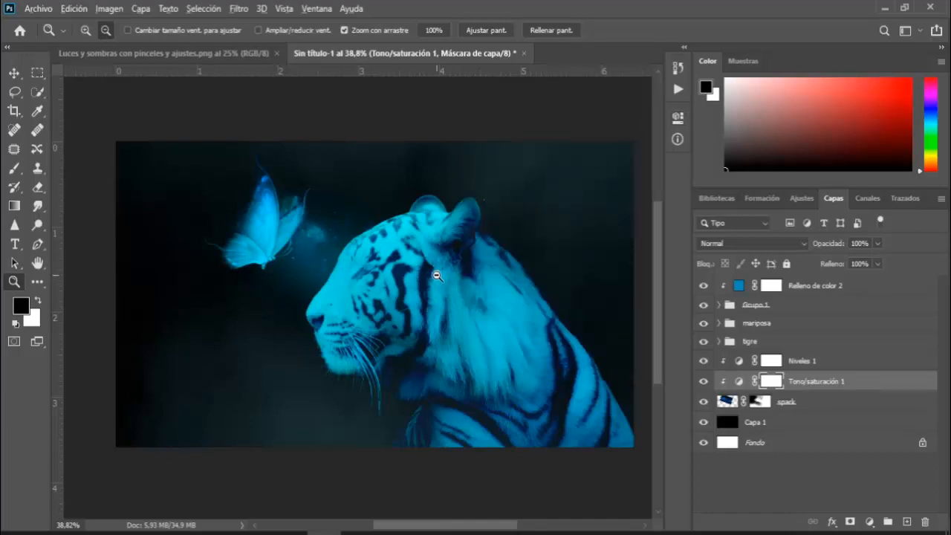
- Inspect the whole composition and compare it with the Tono/saturación 1 layer hidden
alt+click(435, 276)
alt+click(436, 275)
drag(341, 319, 361, 338)
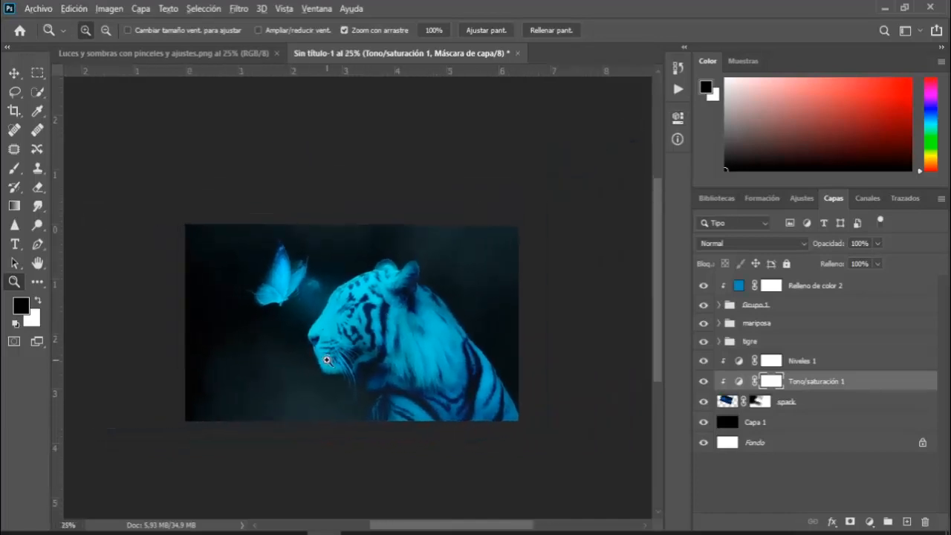
alt+click(329, 359)
click(365, 278)
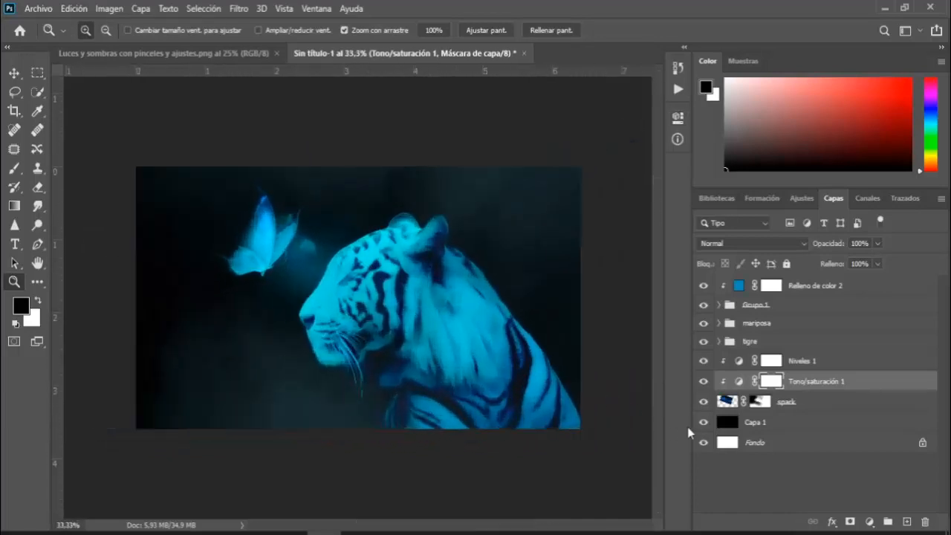
click(702, 382)
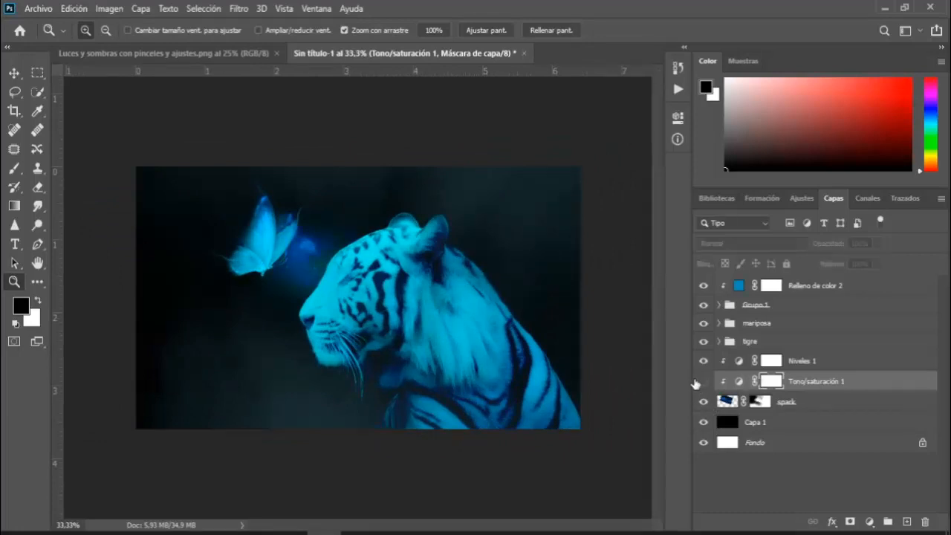
- Try a direct Tono/saturación adjustment on the spark layer with Tono +24
click(807, 404)
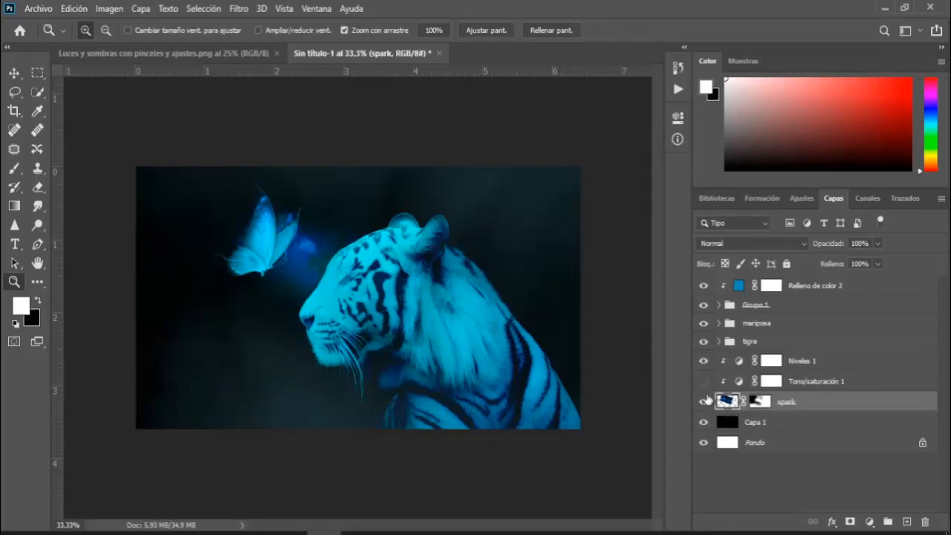
key(ctrl+u)
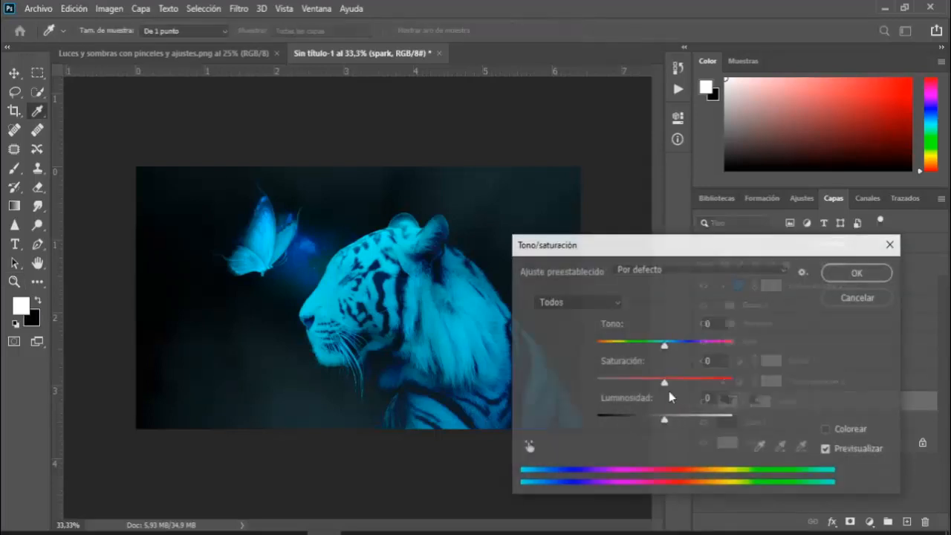
drag(550, 245, 535, 211)
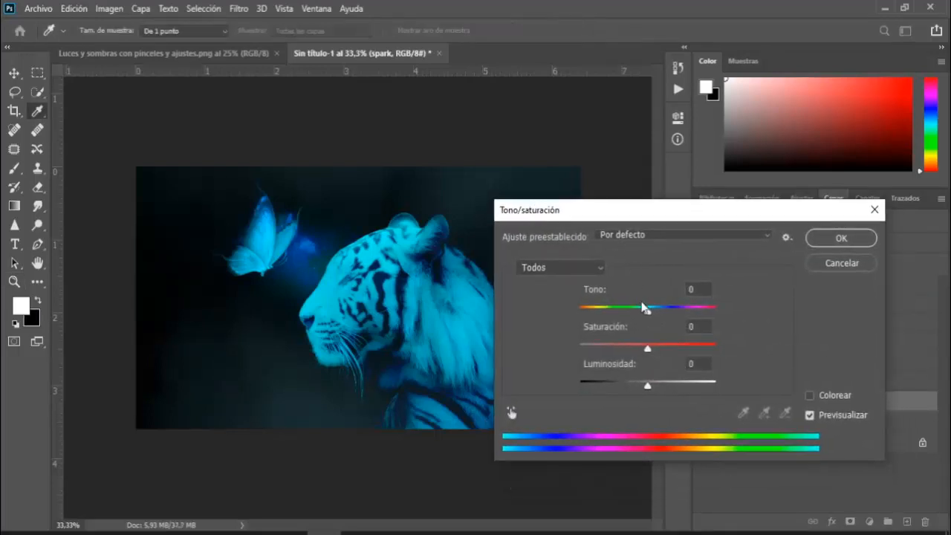
drag(644, 310, 672, 313)
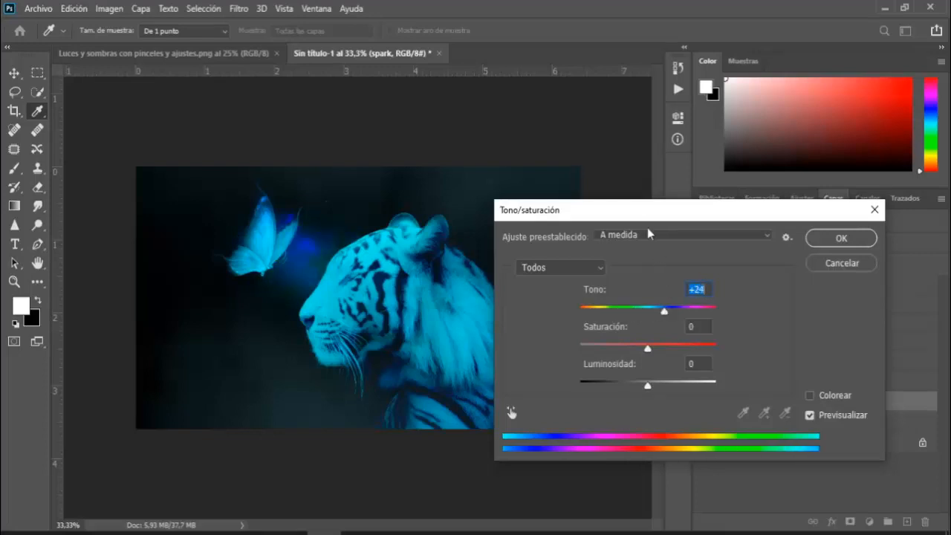
drag(635, 213, 347, 260)
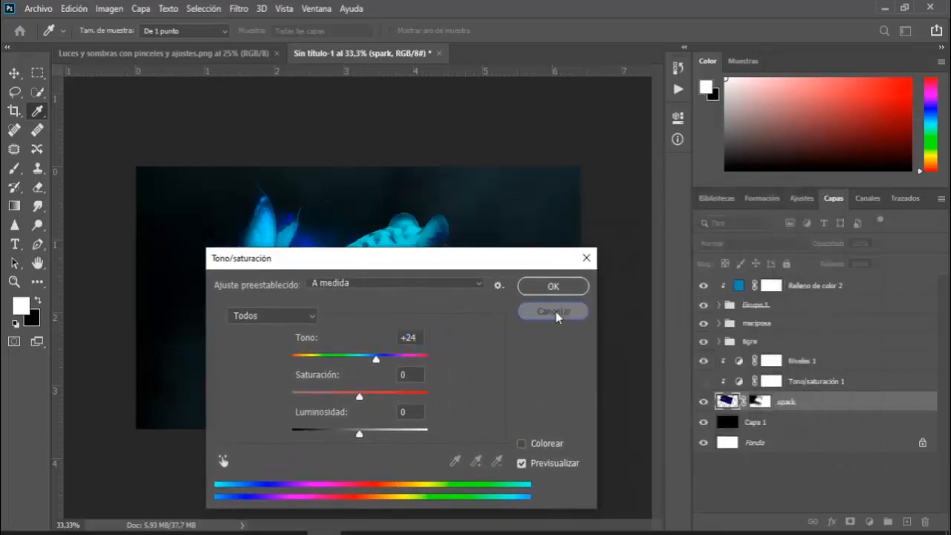
click(554, 312)
key(z)
- Show the Tono/saturación 1 adjustment layer again and fine-tune its Tono setting
click(738, 382)
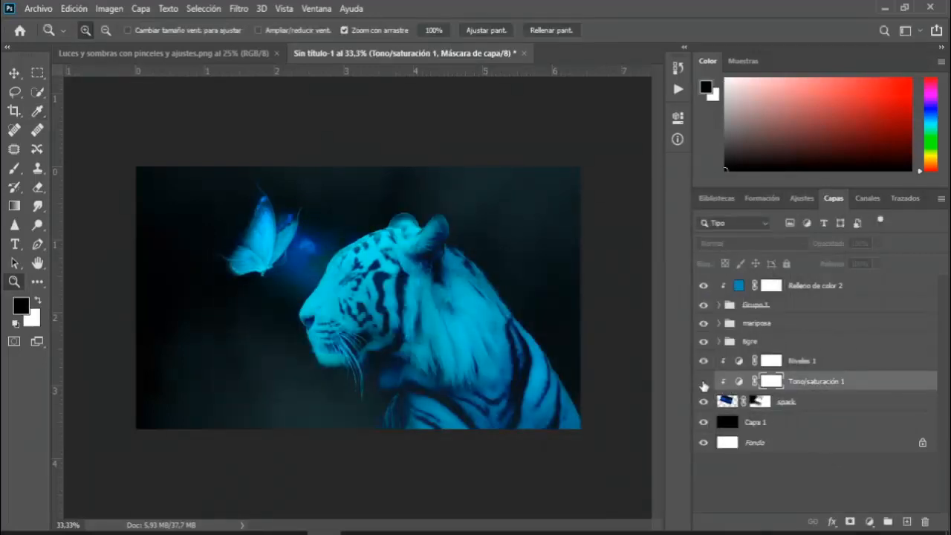
click(704, 381)
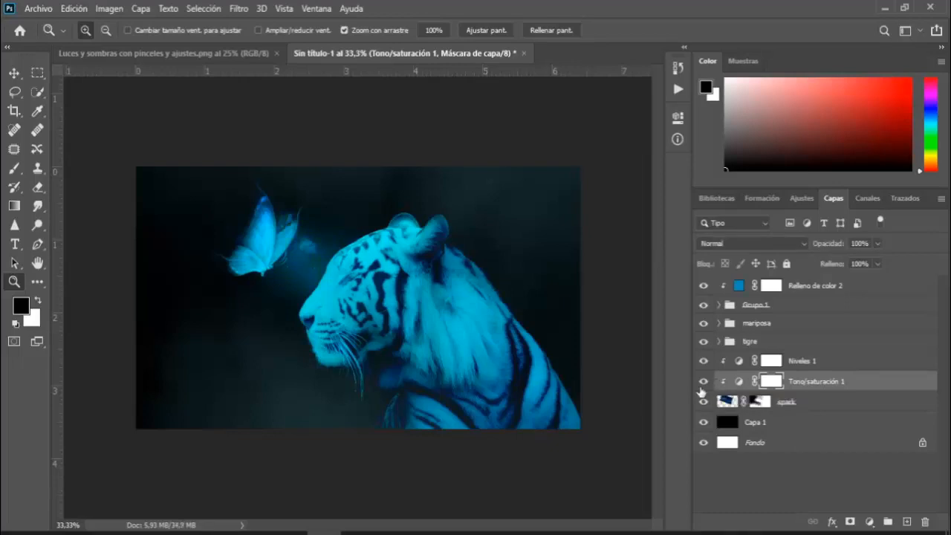
double_click(738, 385)
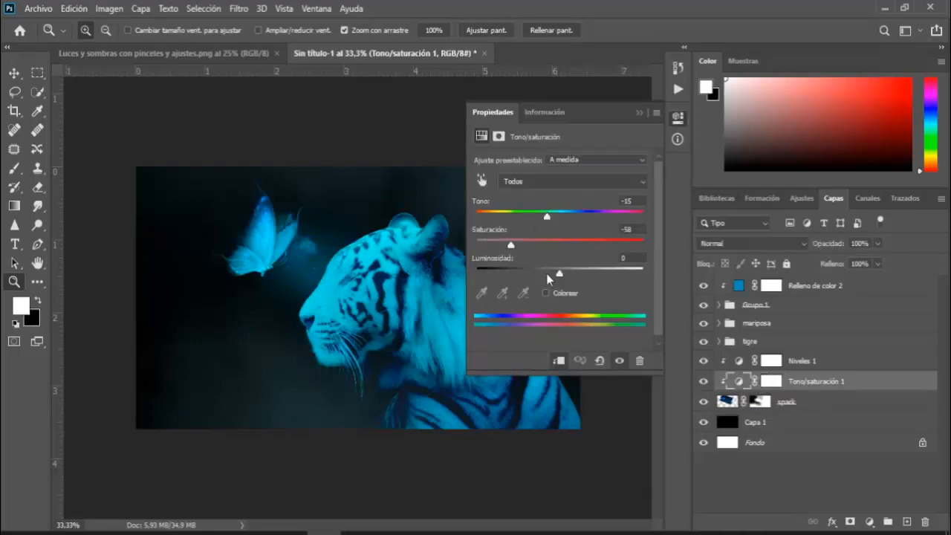
mouse_move(556, 214)
mouse_down()
mouse_move(535, 215)
mouse_move(551, 215)
mouse_up()
click(638, 113)
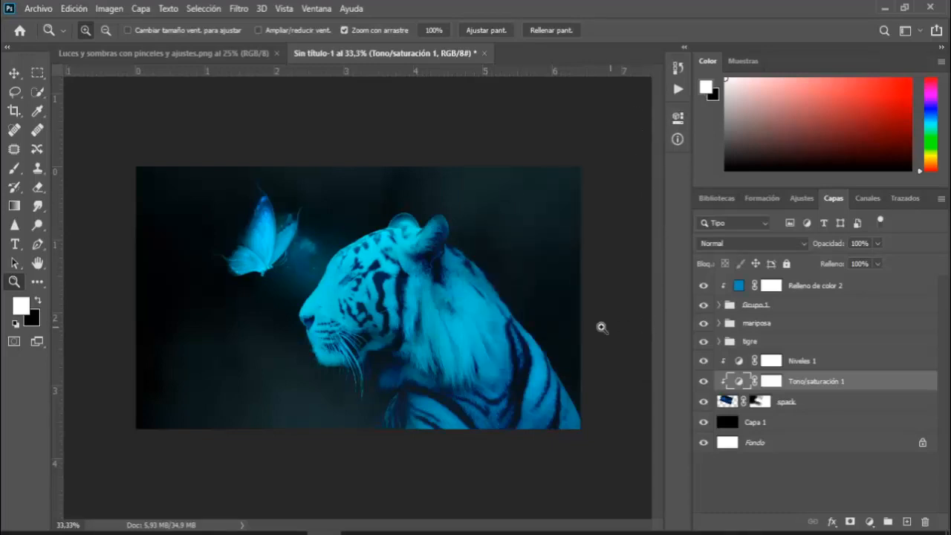
key(alt+F9)
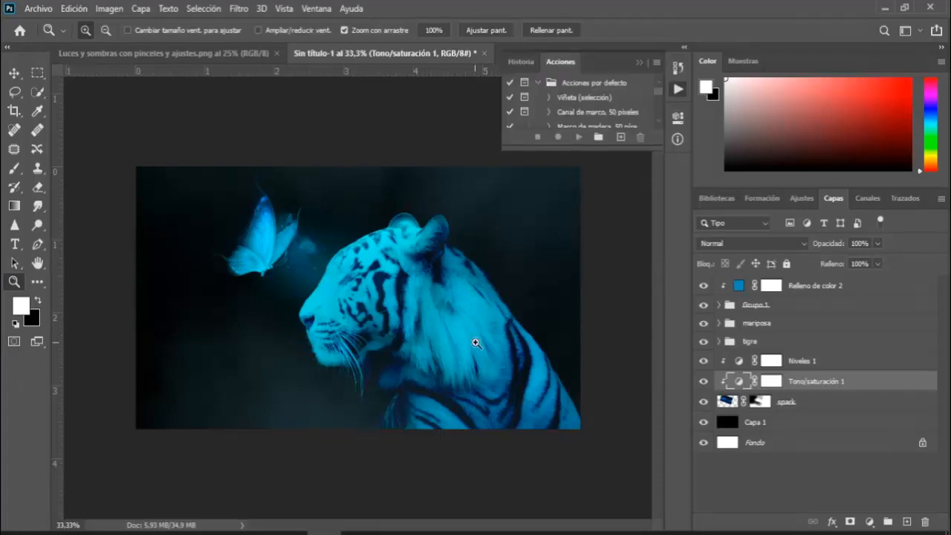
click(643, 64)
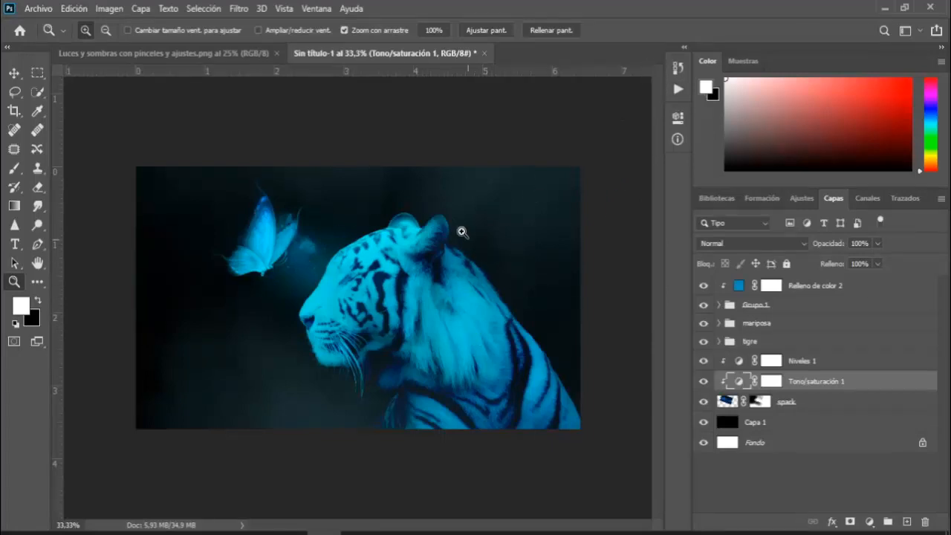
alt+click(498, 290)
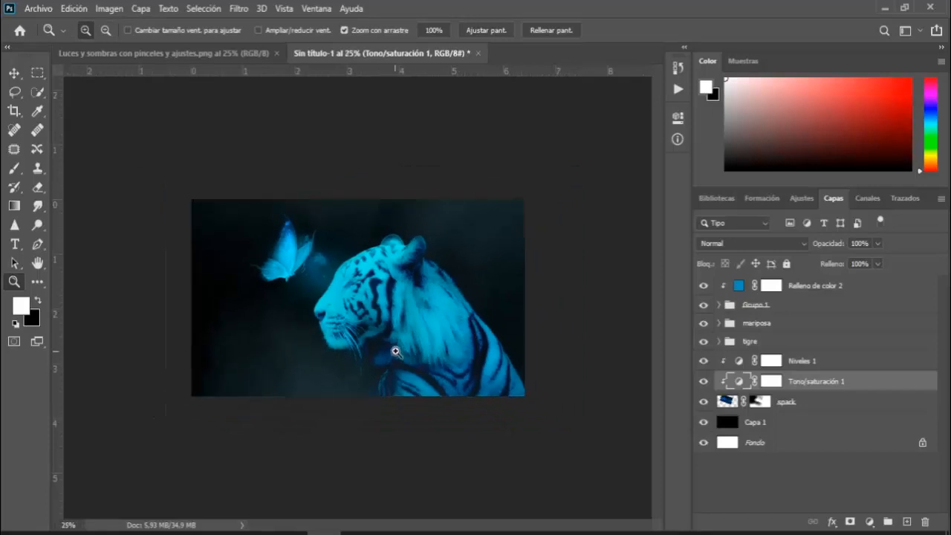
click(394, 350)
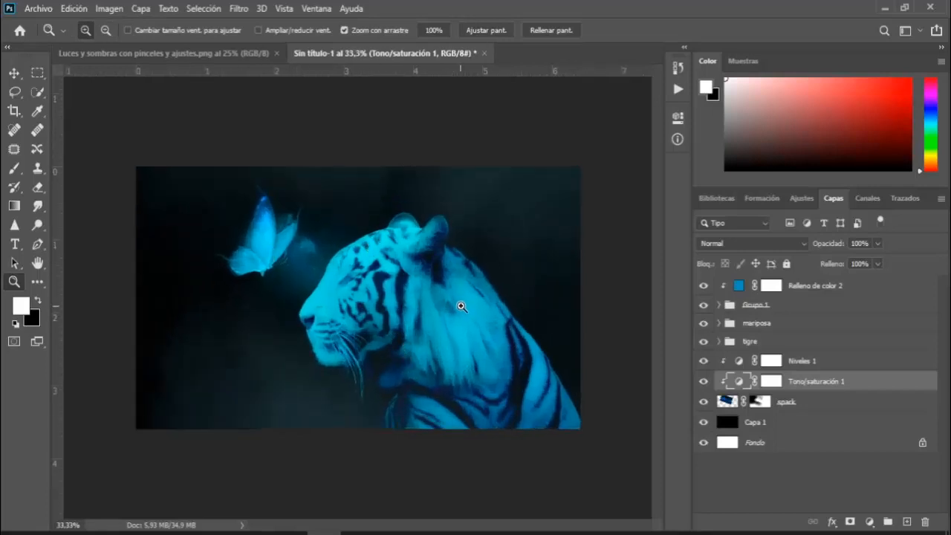
key(shift+alt+a)
- Duplicate all layers from Relleno de color 2 down to Capa 1 and merge the copies into one layer
click(825, 287)
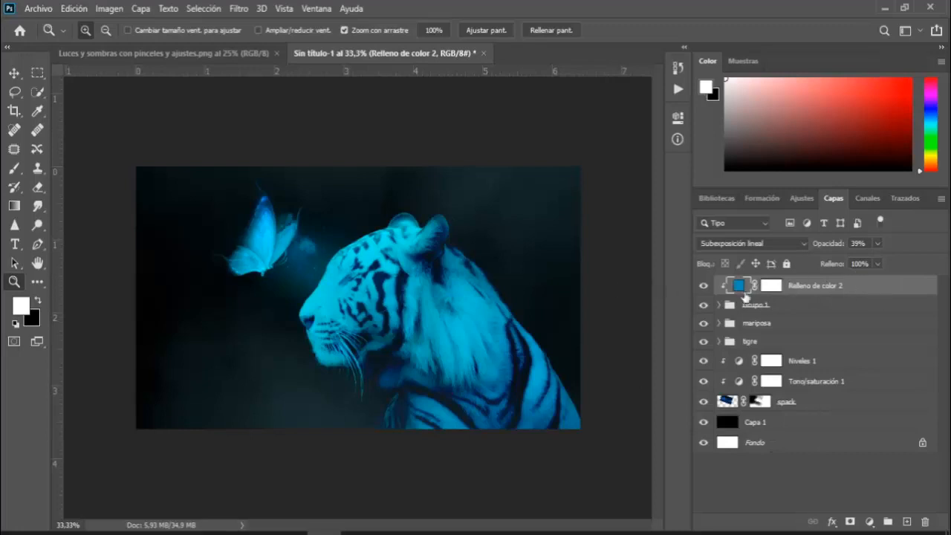
shift+click(810, 423)
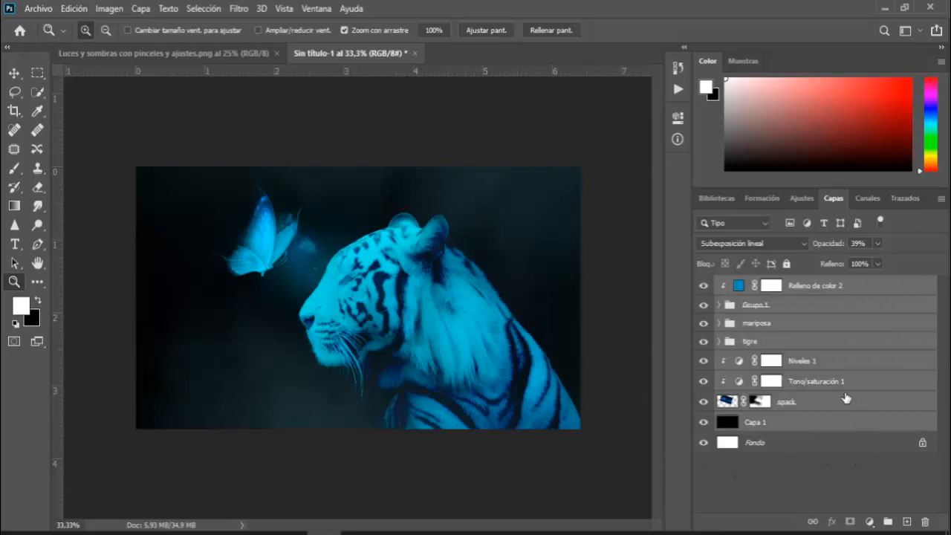
key(ctrl+j)
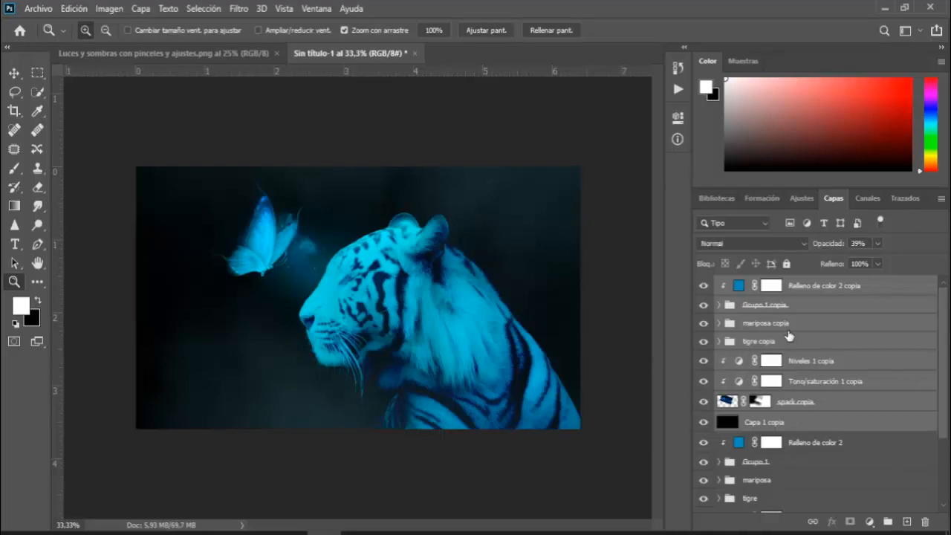
key(ctrl+e)
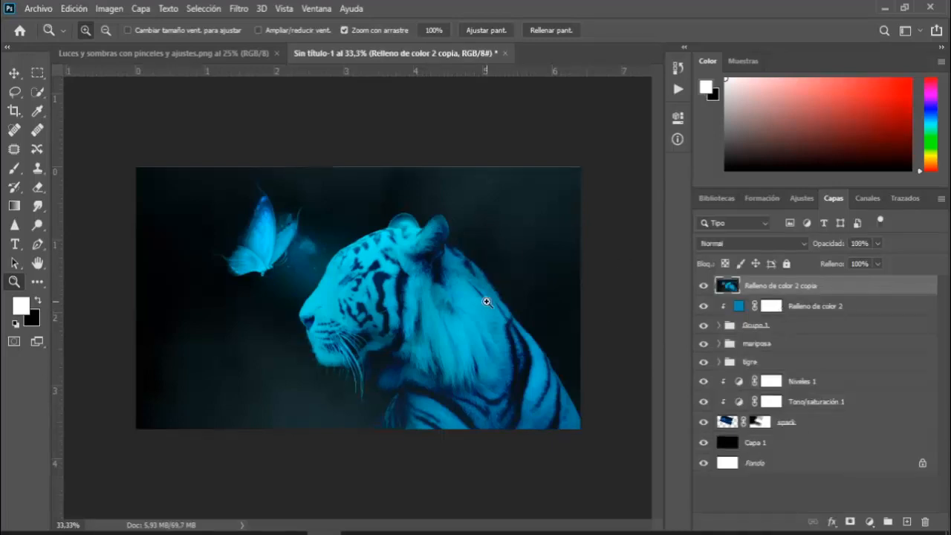
- Run Color Efex Pro 4's Glamour Glow on the merged layer with Brillo 65%, Saturación 4% and Calidez del brillo -48%
drag(416, 280, 450, 263)
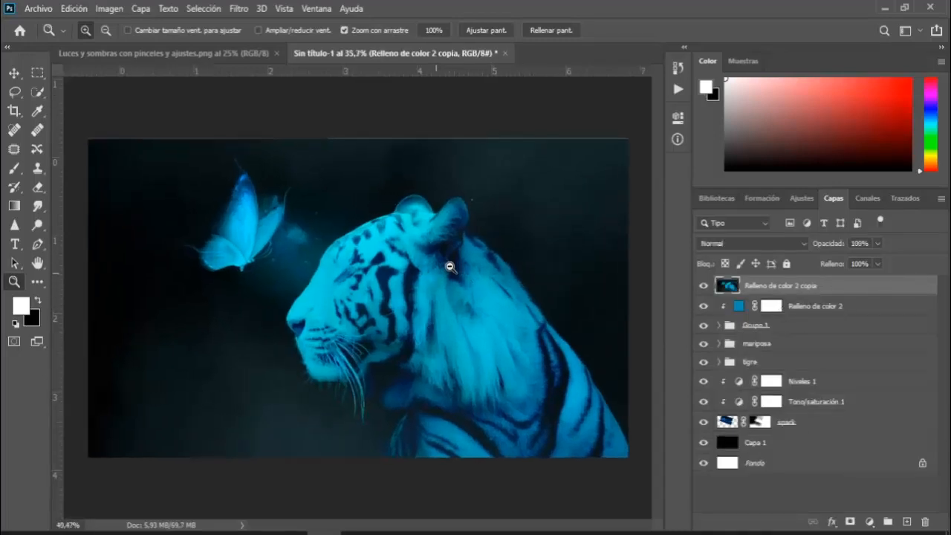
click(238, 9)
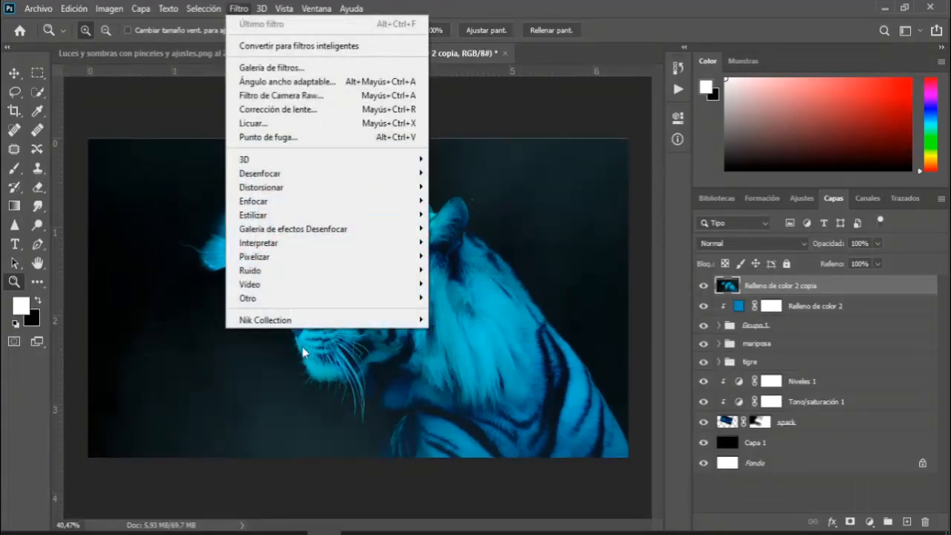
mouse_move(305, 322)
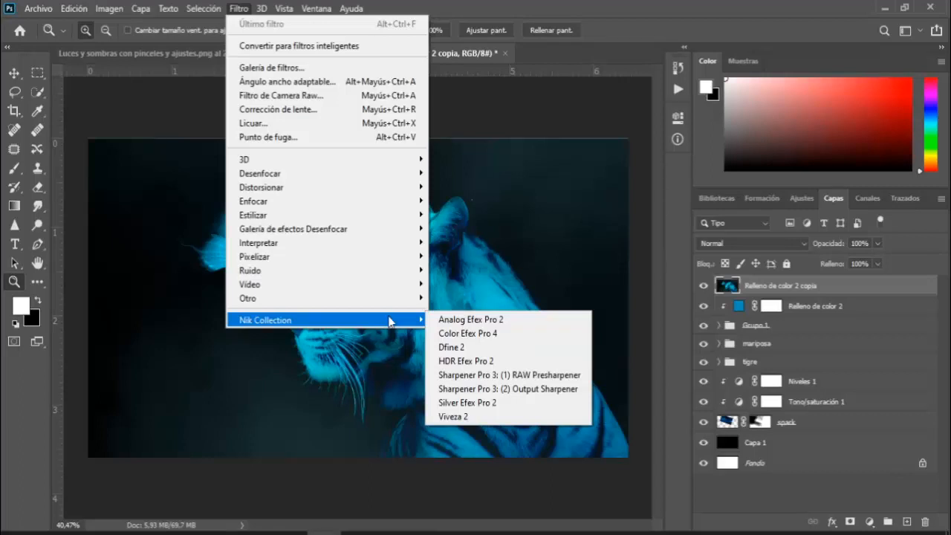
click(450, 335)
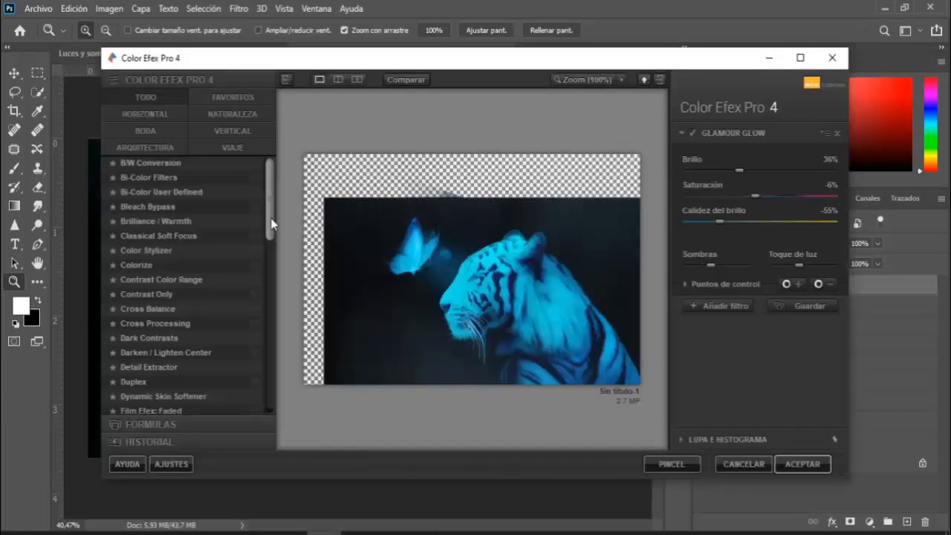
drag(271, 221, 278, 304)
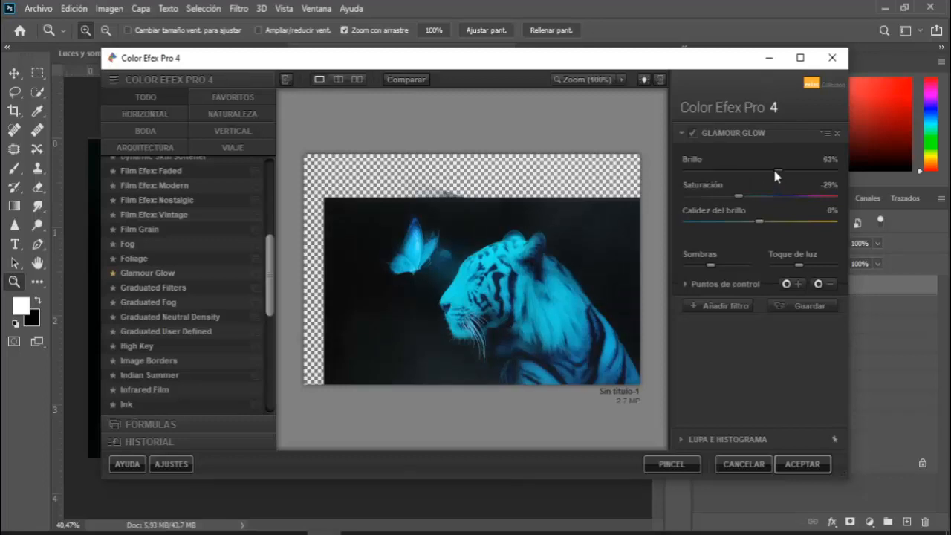
drag(778, 175, 797, 164)
drag(790, 197, 721, 222)
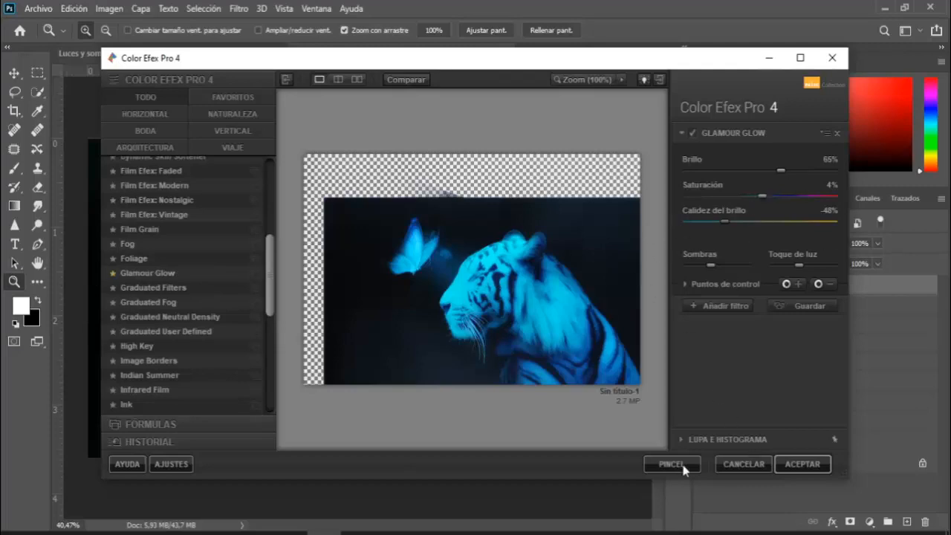
click(801, 464)
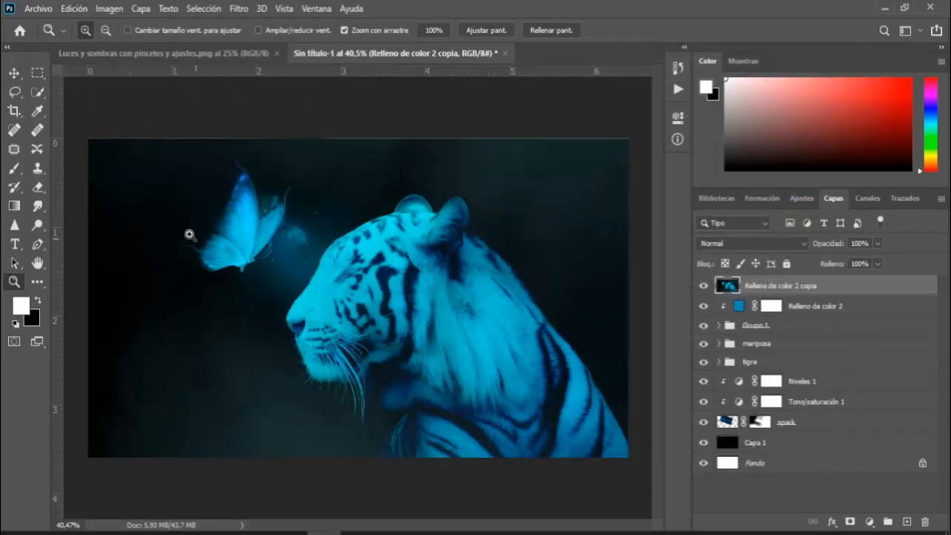
- Apply the last used filter, Color Efex Pro 4, to the merged layer again and inspect the tiger up close
click(239, 8)
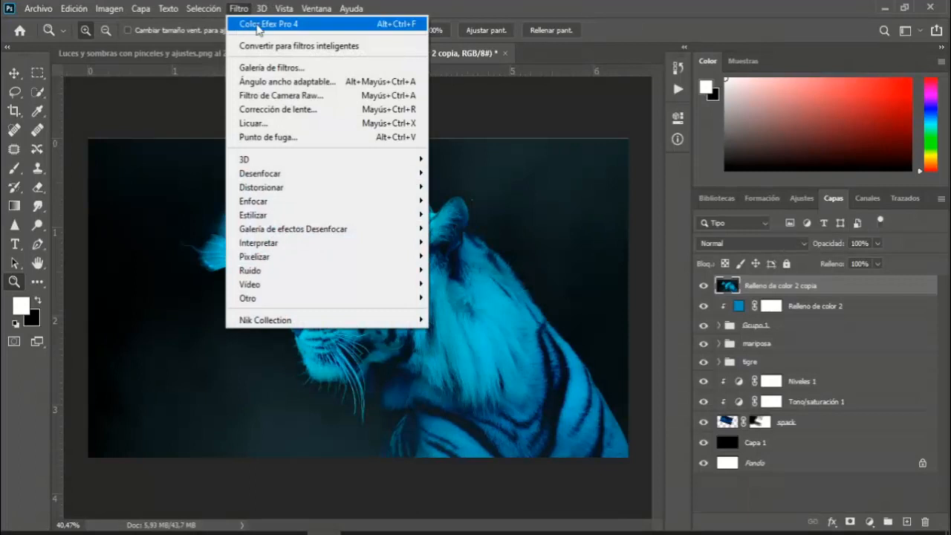
click(258, 27)
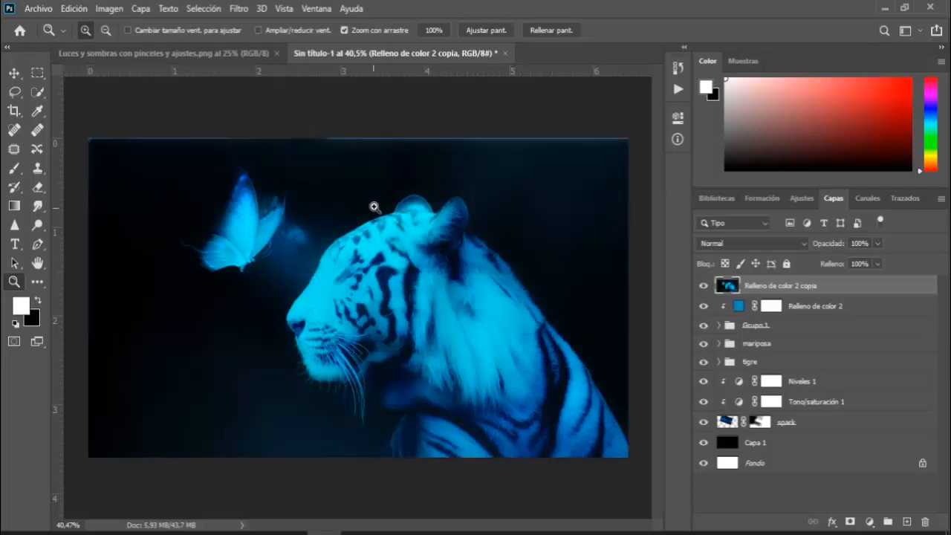
alt+click(418, 210)
click(431, 229)
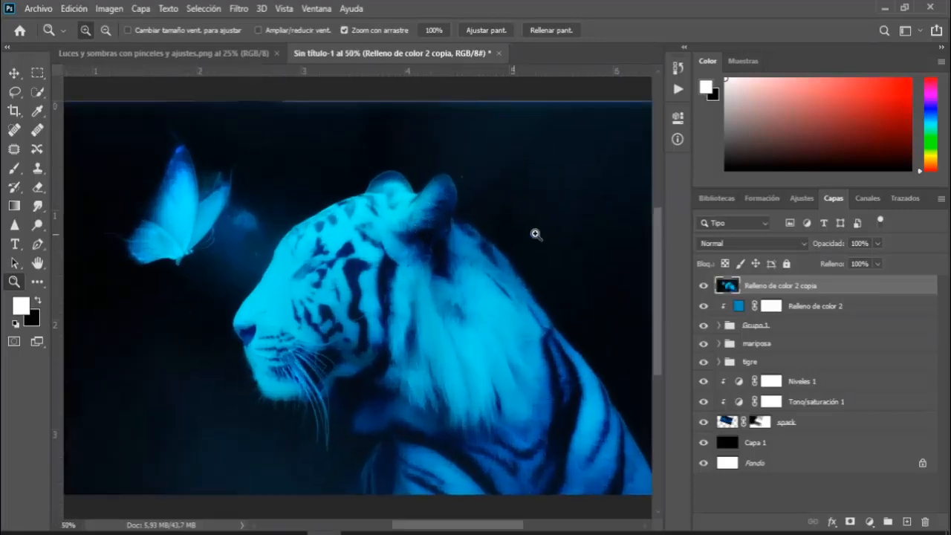
- Hide and show the merged layer Relleno de color 2 copia to compare the whole image with and without the glow filter
alt+click(343, 254)
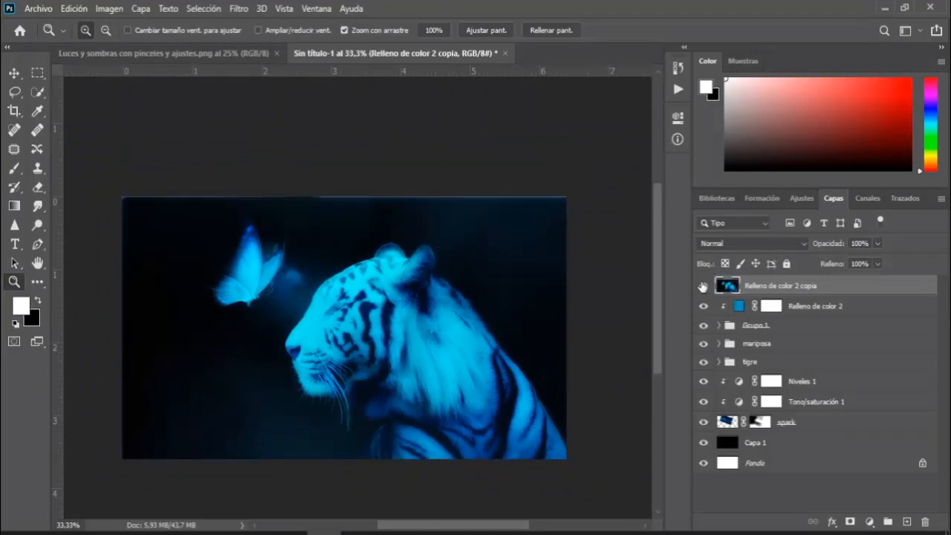
click(703, 286)
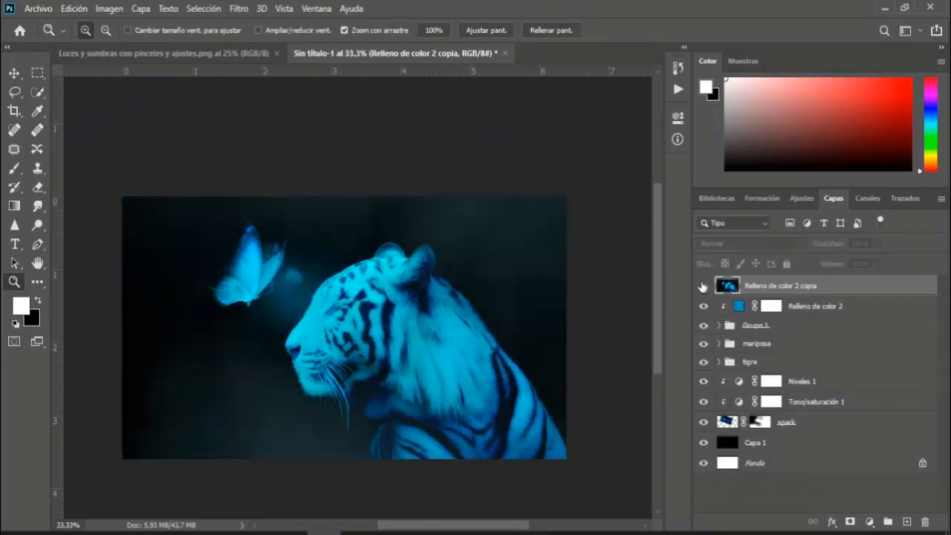
click(702, 286)
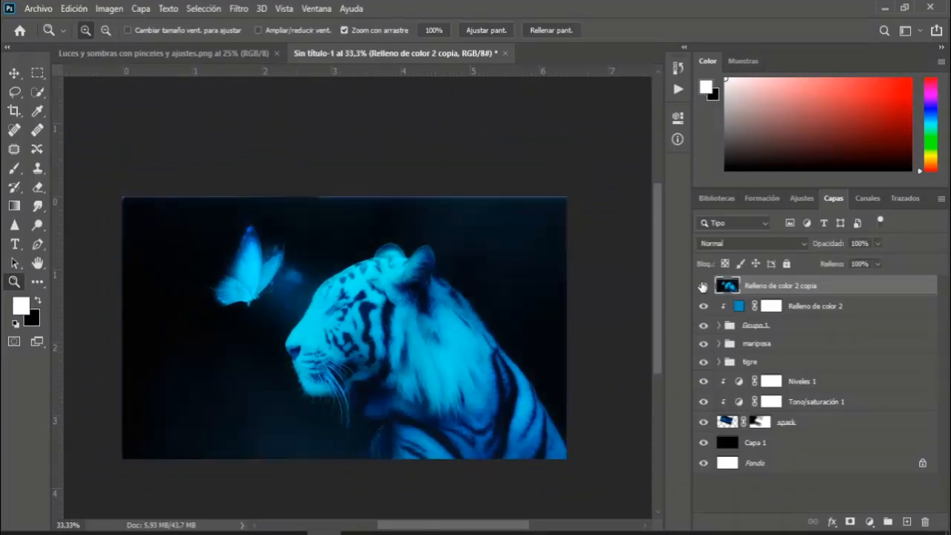
drag(446, 299, 486, 259)
alt+click(485, 264)
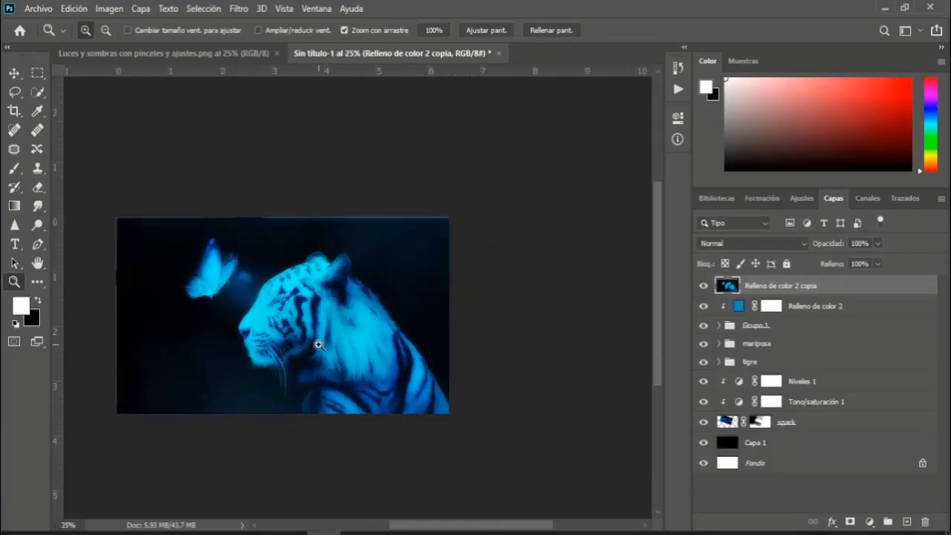
click(318, 344)
drag(334, 314, 366, 315)
alt+click(384, 311)
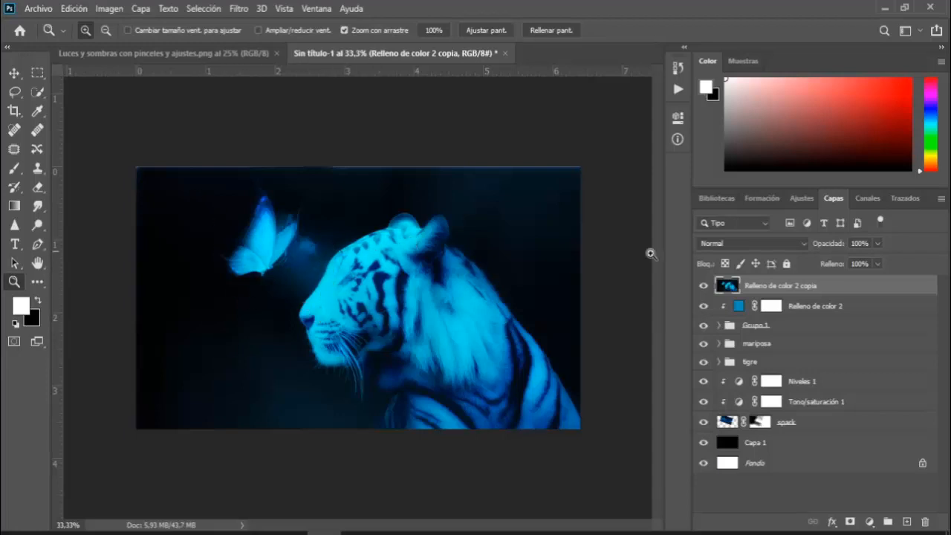
click(704, 285)
click(704, 286)
- Check the luz layer's effect inside the tigre group, set its opacity to 53% and collapse the group
click(718, 362)
click(788, 382)
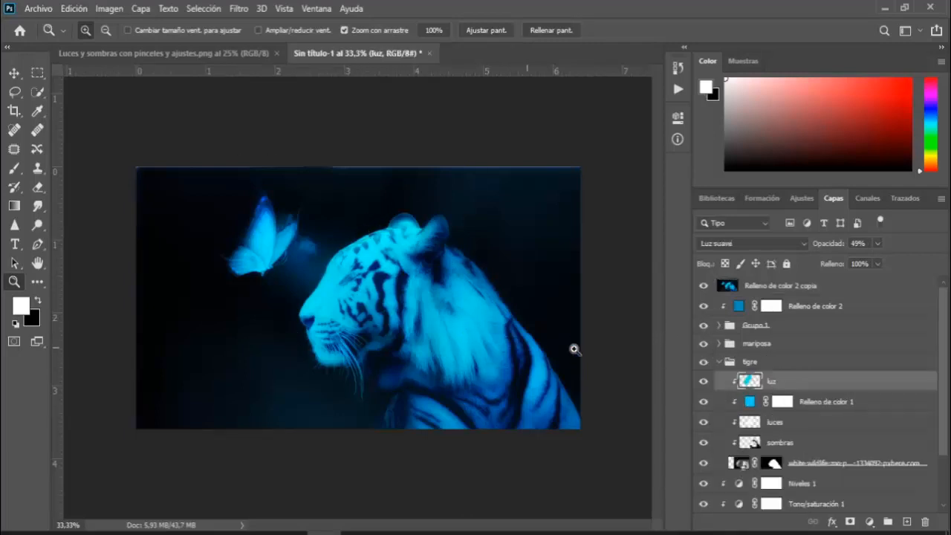
click(703, 382)
click(703, 382)
click(882, 259)
click(722, 363)
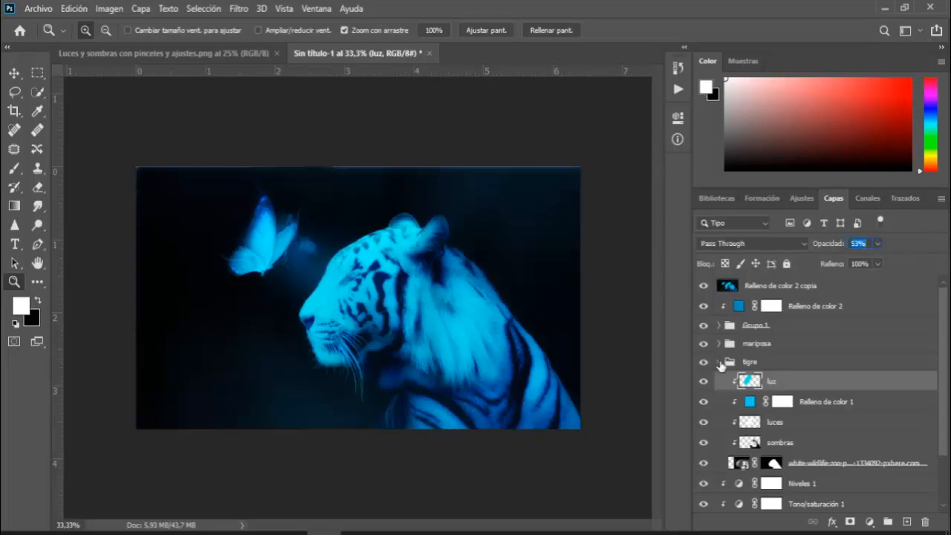
click(718, 362)
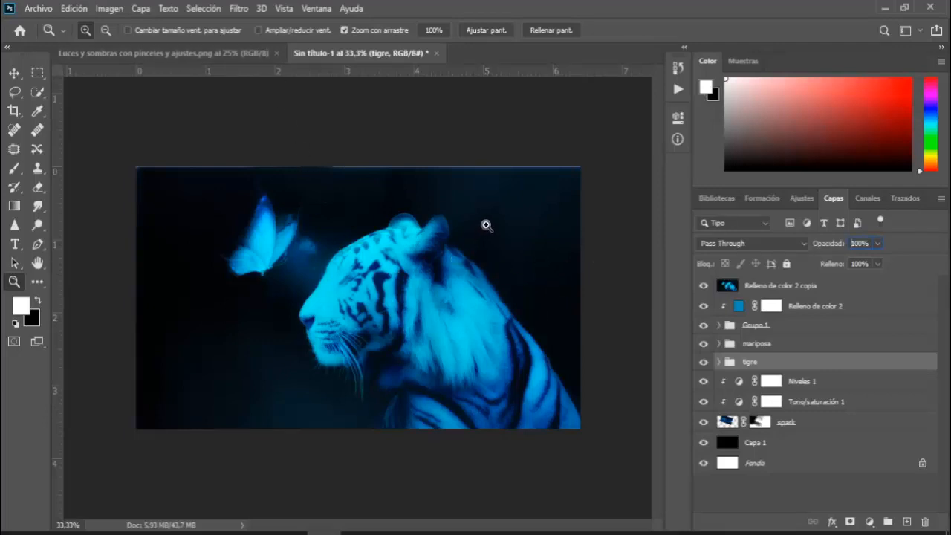
- Select the Relleno de color 2 fill layer
click(823, 307)
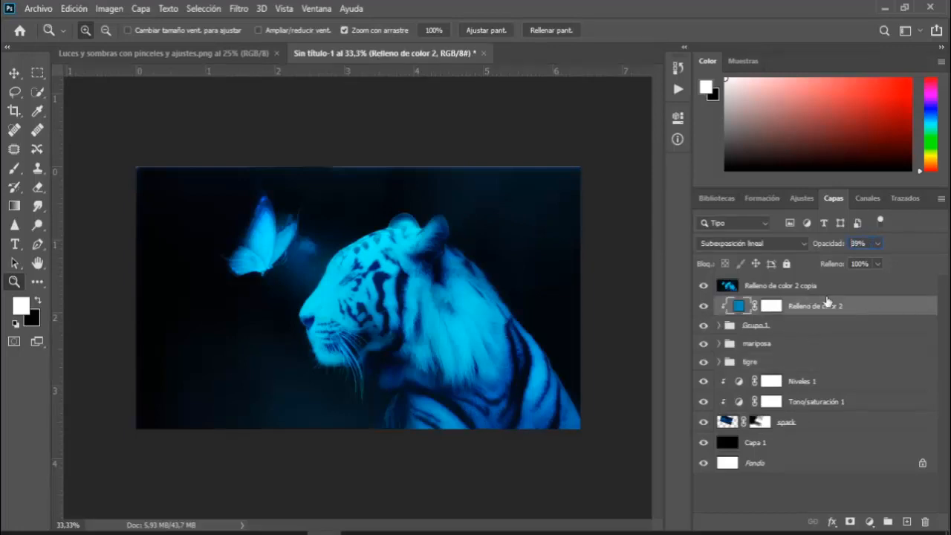